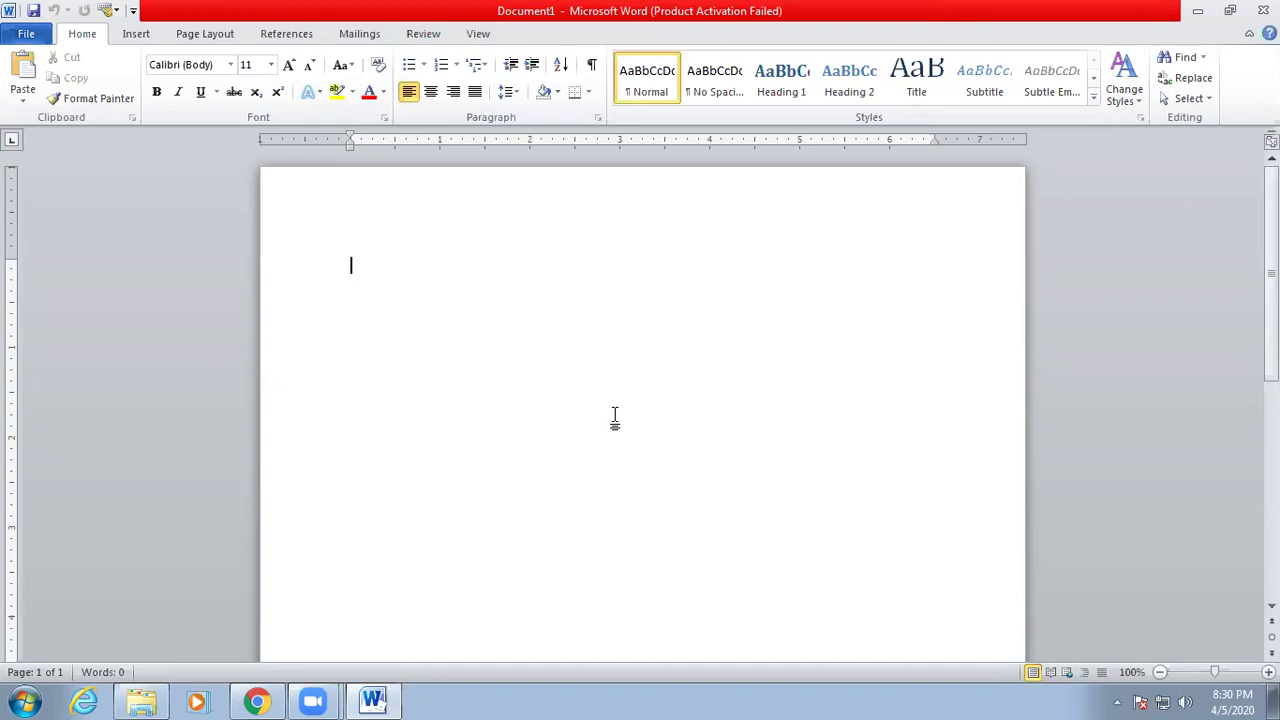
# Type the title 'MS Word' and add a horizontal rule beneath it with ===
pyautogui.write('MS Word')
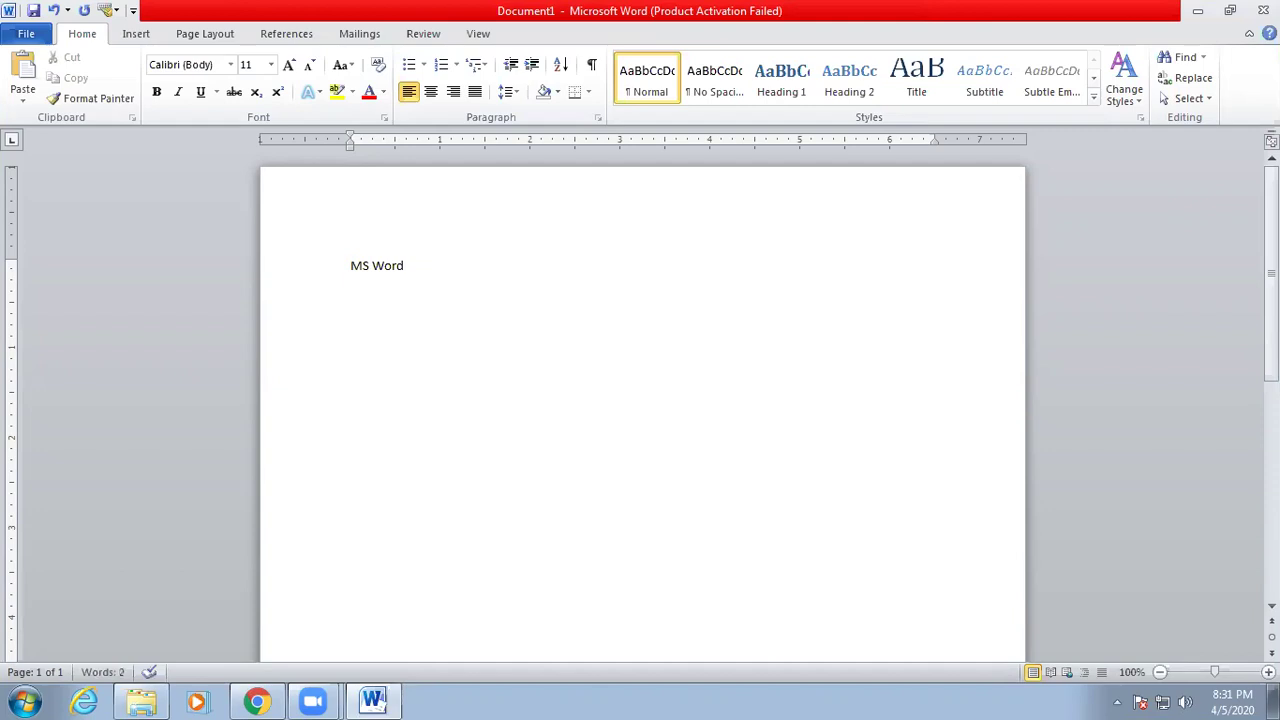
pyautogui.press('Return')
pyautogui.write('===')
pyautogui.press('Return')
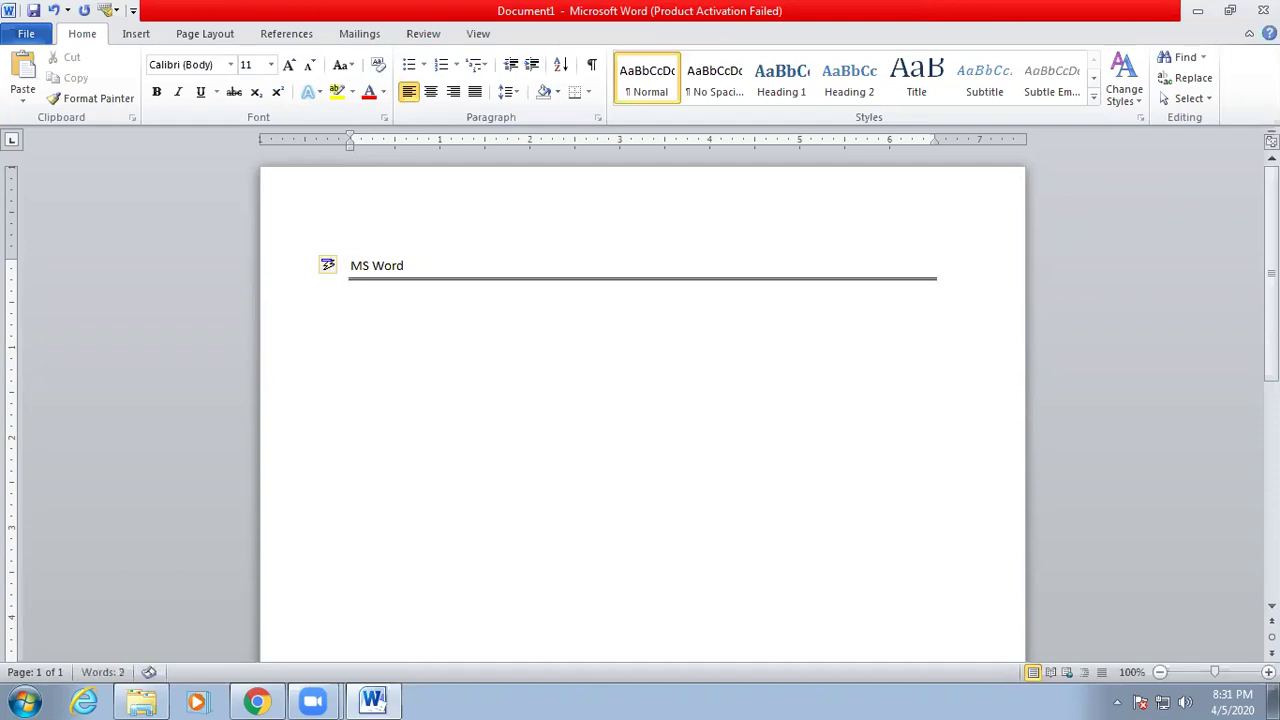
# Enlarge all the document text to 13 pt
pyautogui.hotkey('ctrl', 'a')
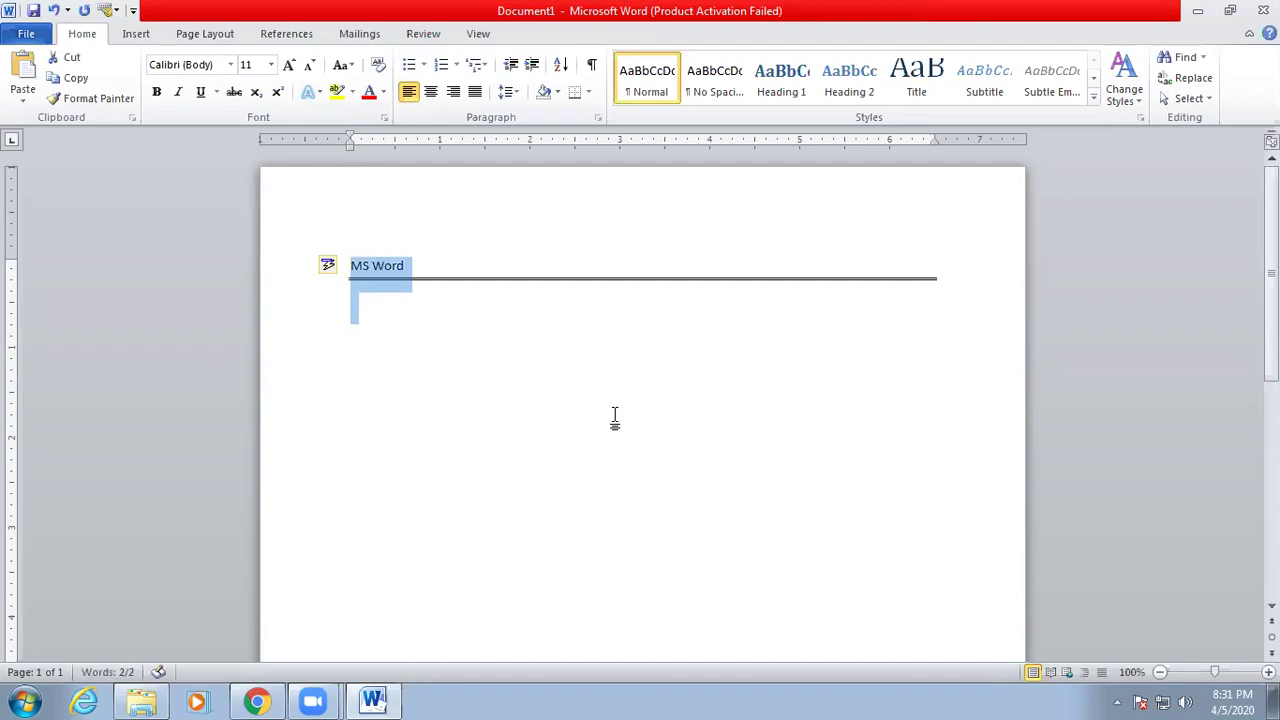
pyautogui.hotkey('ctrl', ']')
pyautogui.hotkey('ctrl', ']')
pyautogui.click(615, 418)
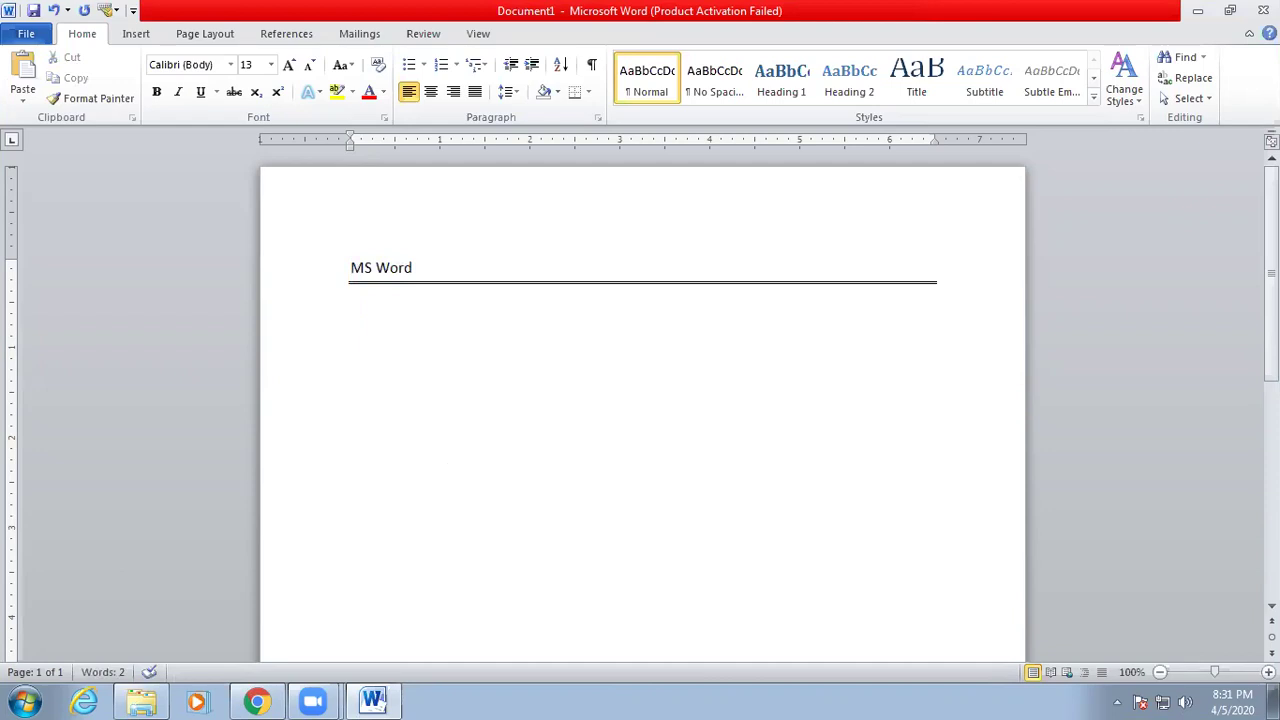
# Type the numbered item '1. Find/Replace/Goto' below the rule
pyautogui.write('1. ')
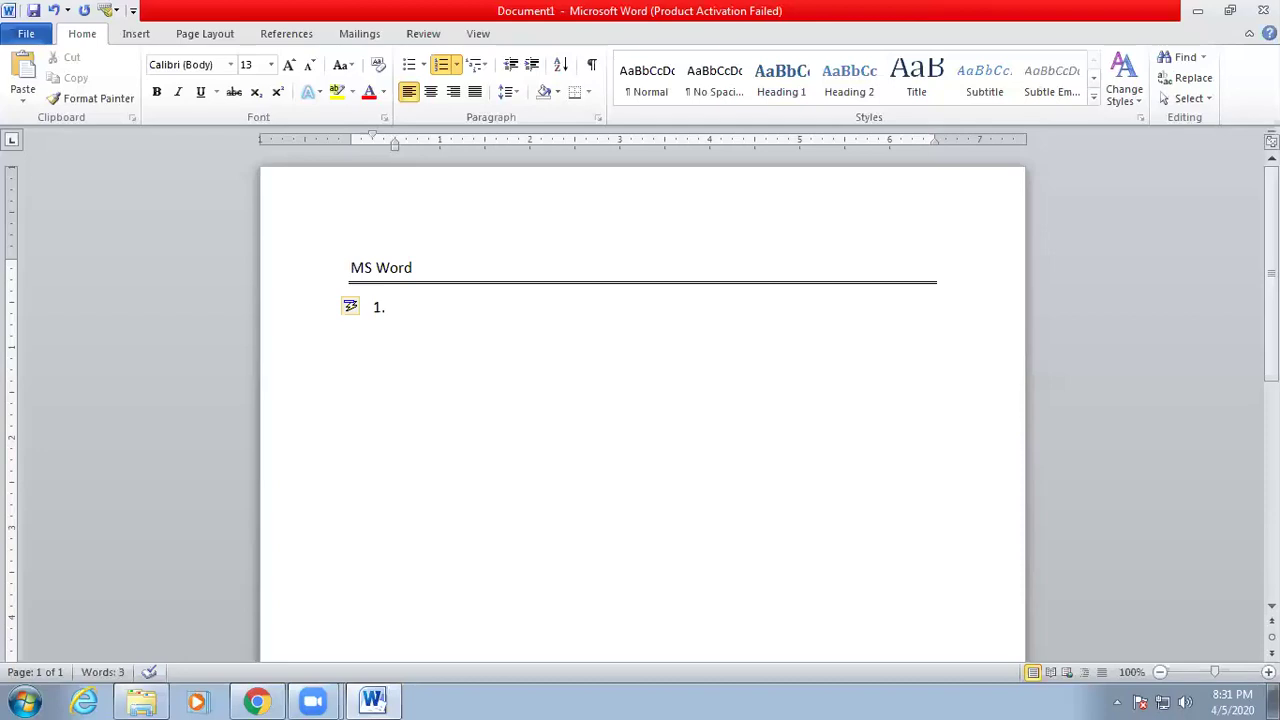
pyautogui.write('Finf')
pyautogui.press('BackSpace')
pyautogui.write('d/Rep')
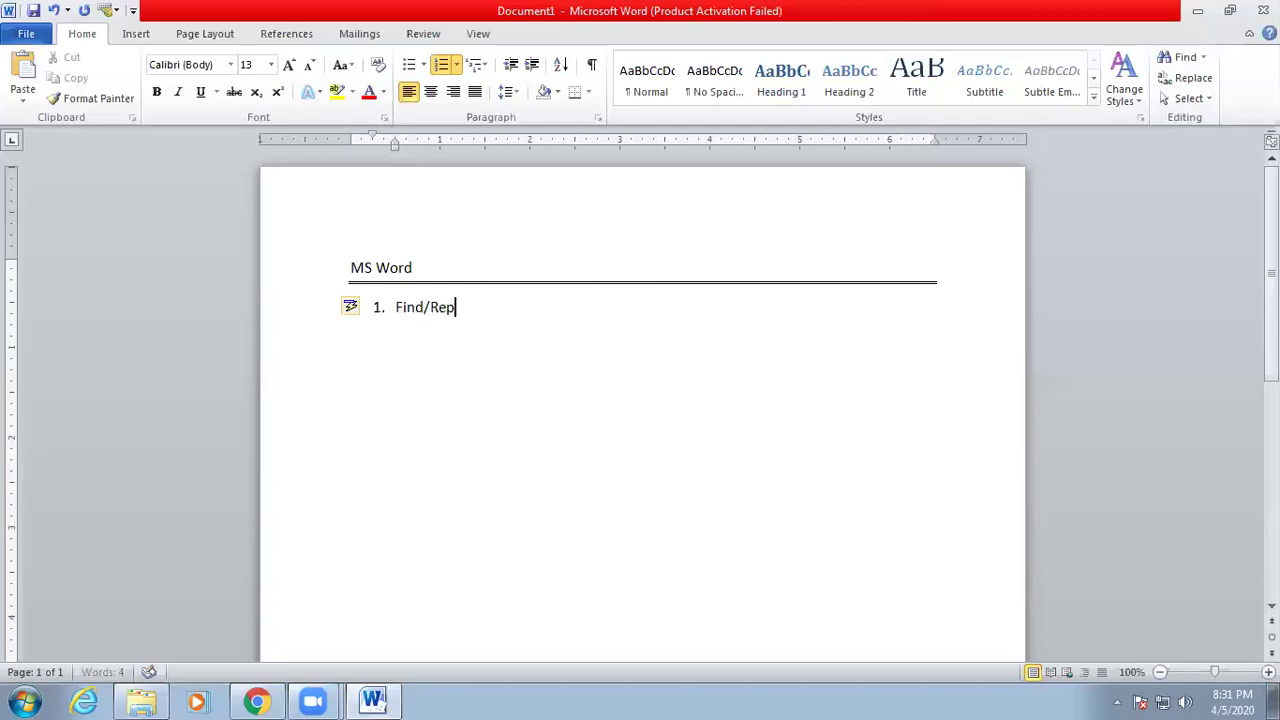
pyautogui.write('lace/Goto')
# Enlarge all text to 17 pt and end the numbered list with a plain line
pyautogui.hotkey('ctrl', 'a')
pyautogui.hotkey('ctrl', ']')
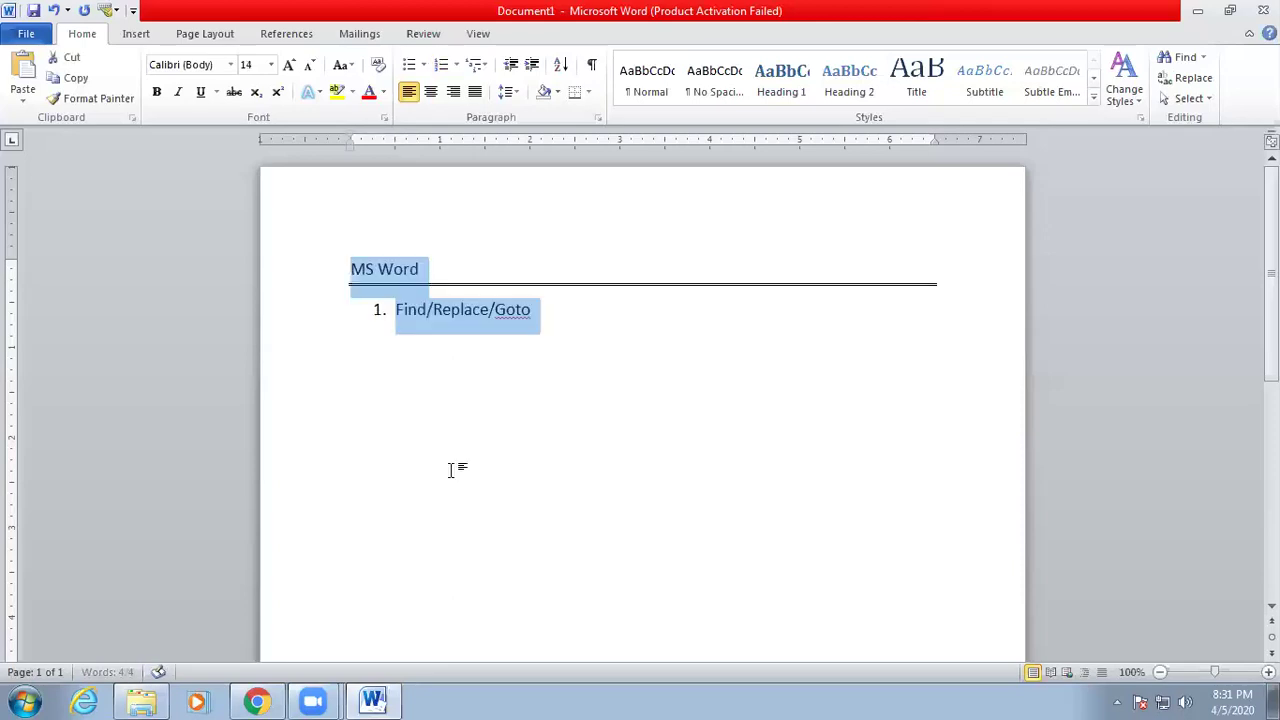
pyautogui.hotkey('ctrl', ']')
pyautogui.hotkey('ctrl', ']')
pyautogui.hotkey('ctrl', ']')
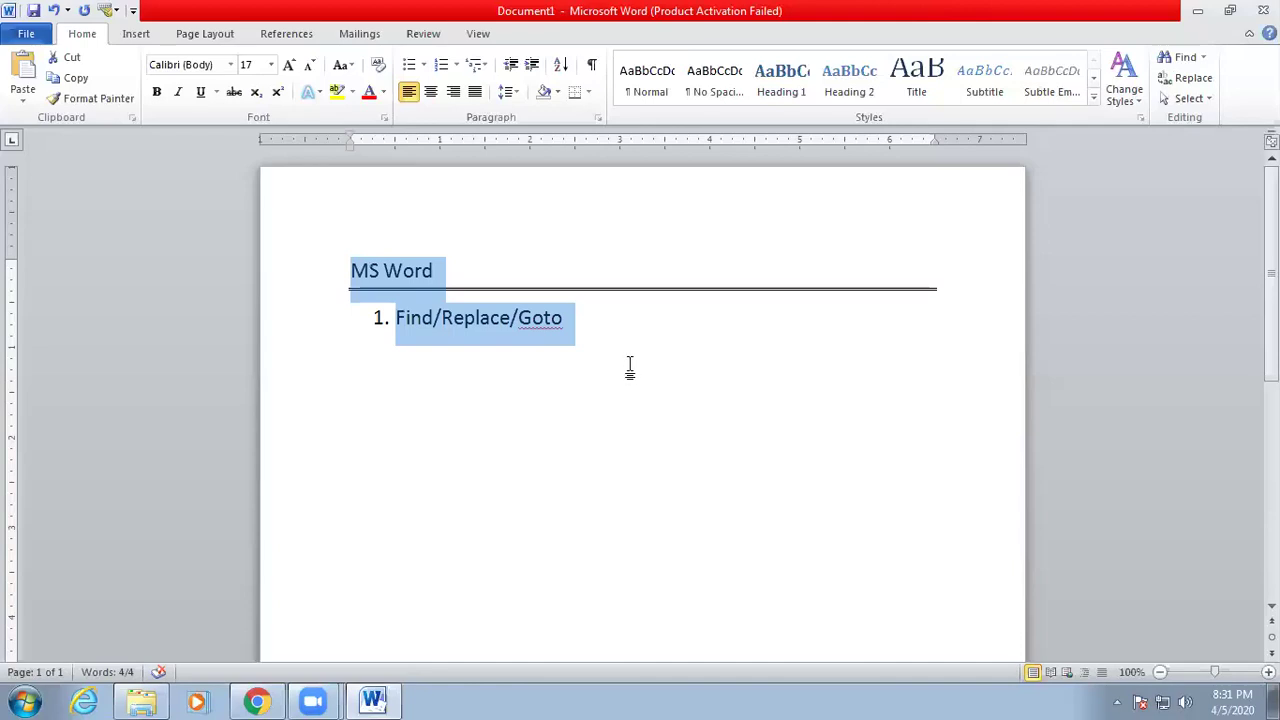
pyautogui.click(631, 367)
pyautogui.press('Return')
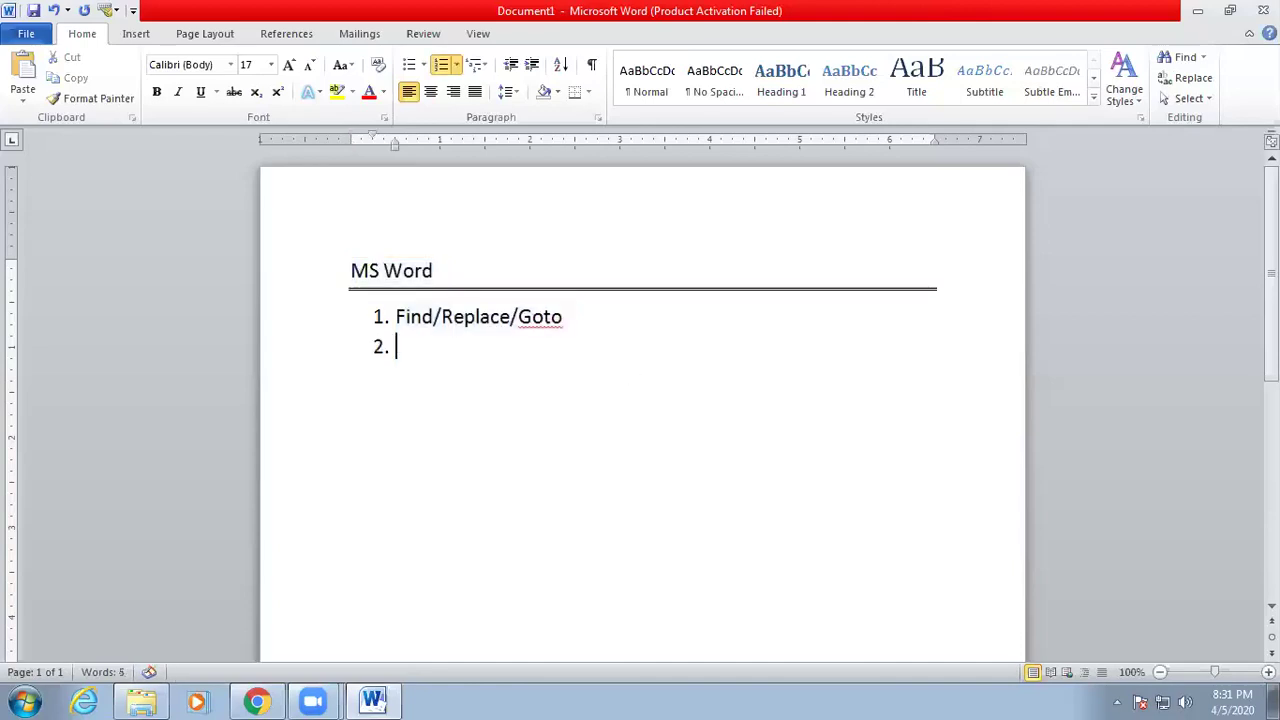
pyautogui.press('Return')
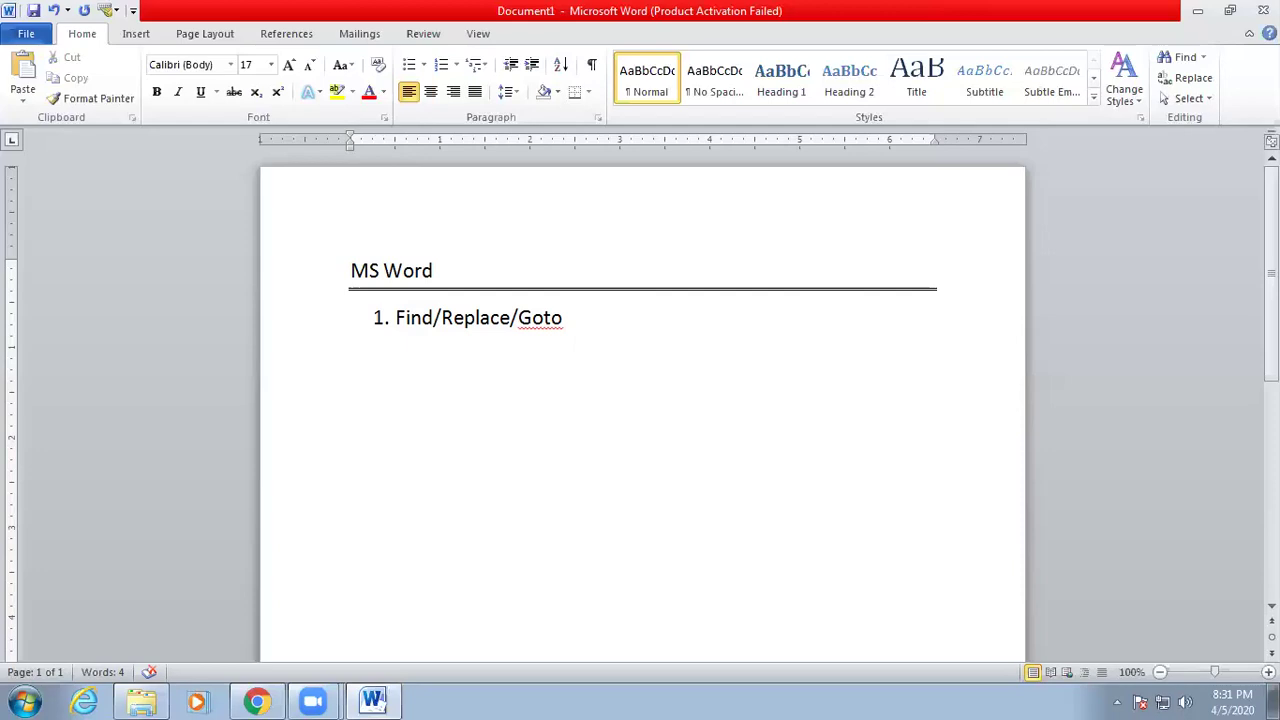
# Generate three 'quick brown fox' sample paragraphs with =rand.old() and review the document
pyautogui.write('=rand.old')
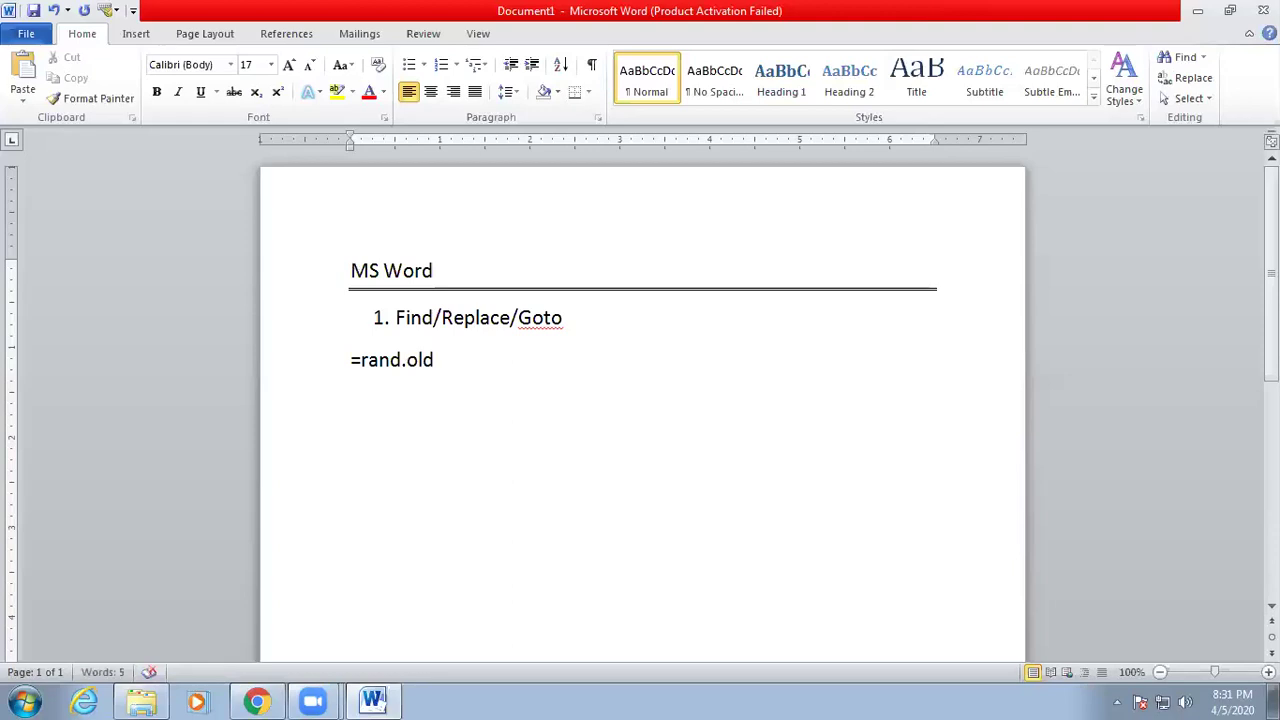
pyautogui.write('()')
pyautogui.press('Return')
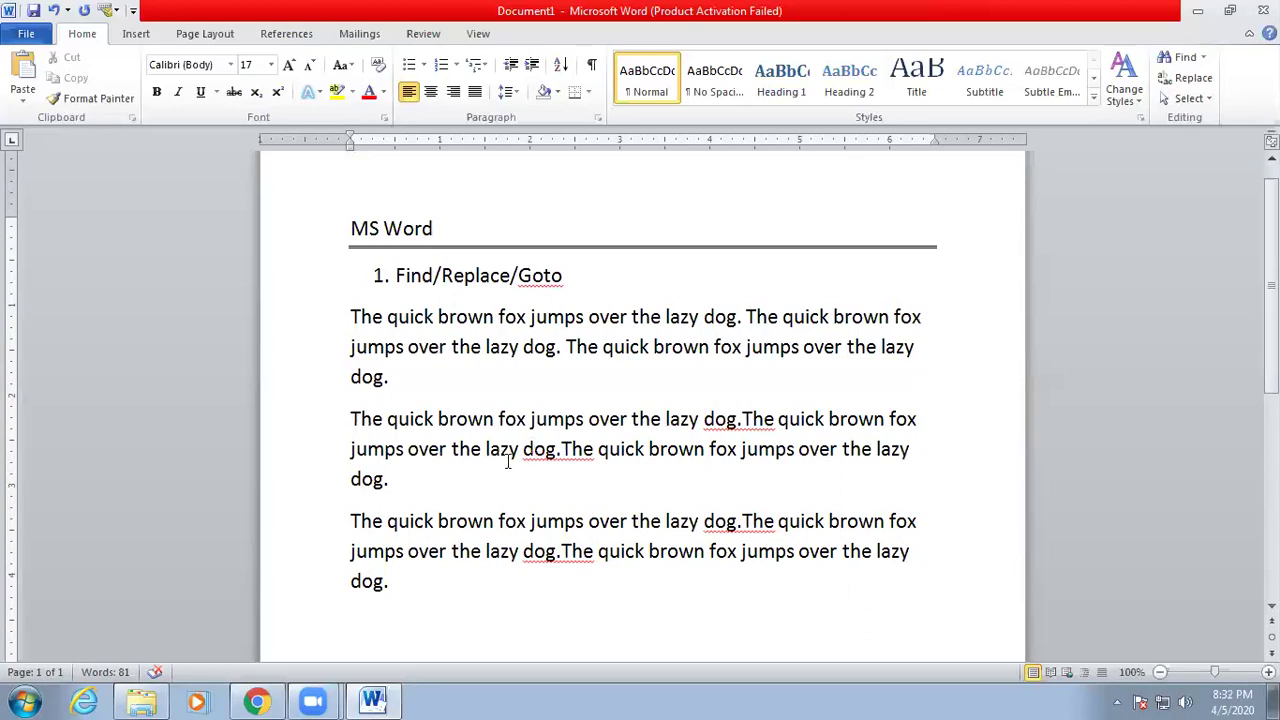
pyautogui.click(434, 275)
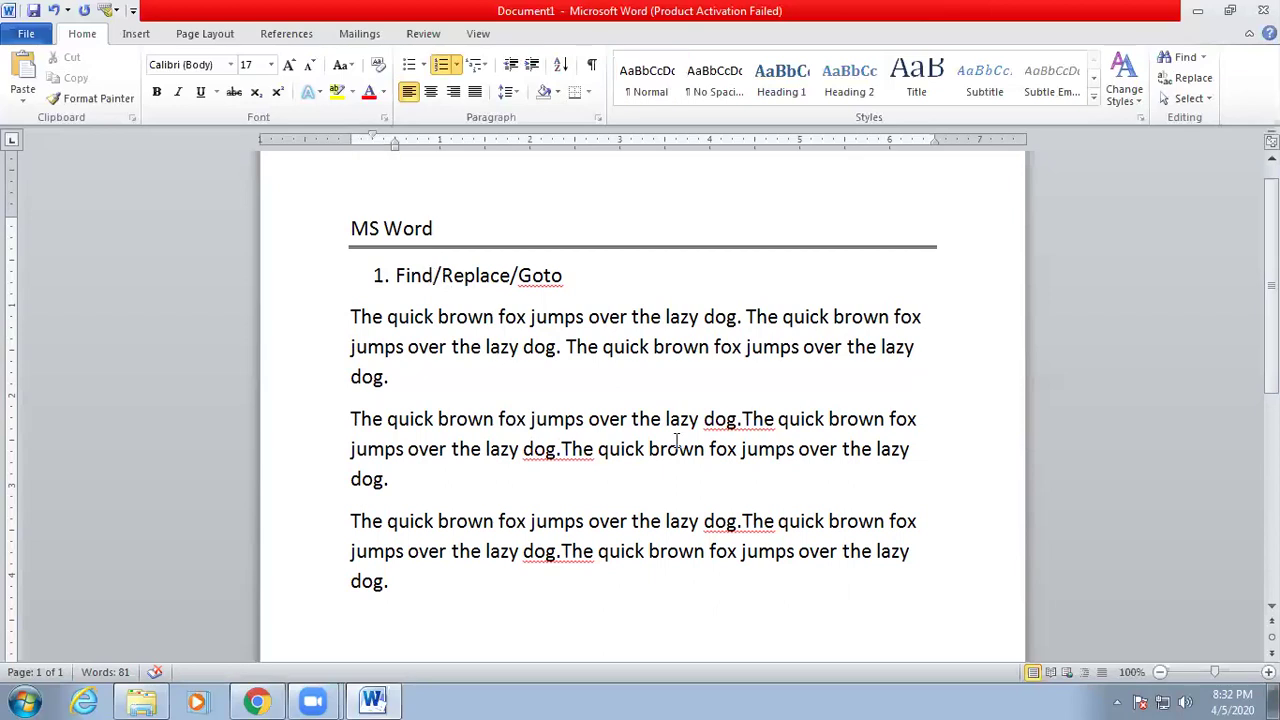
pyautogui.scroll(-3, 675, 453)
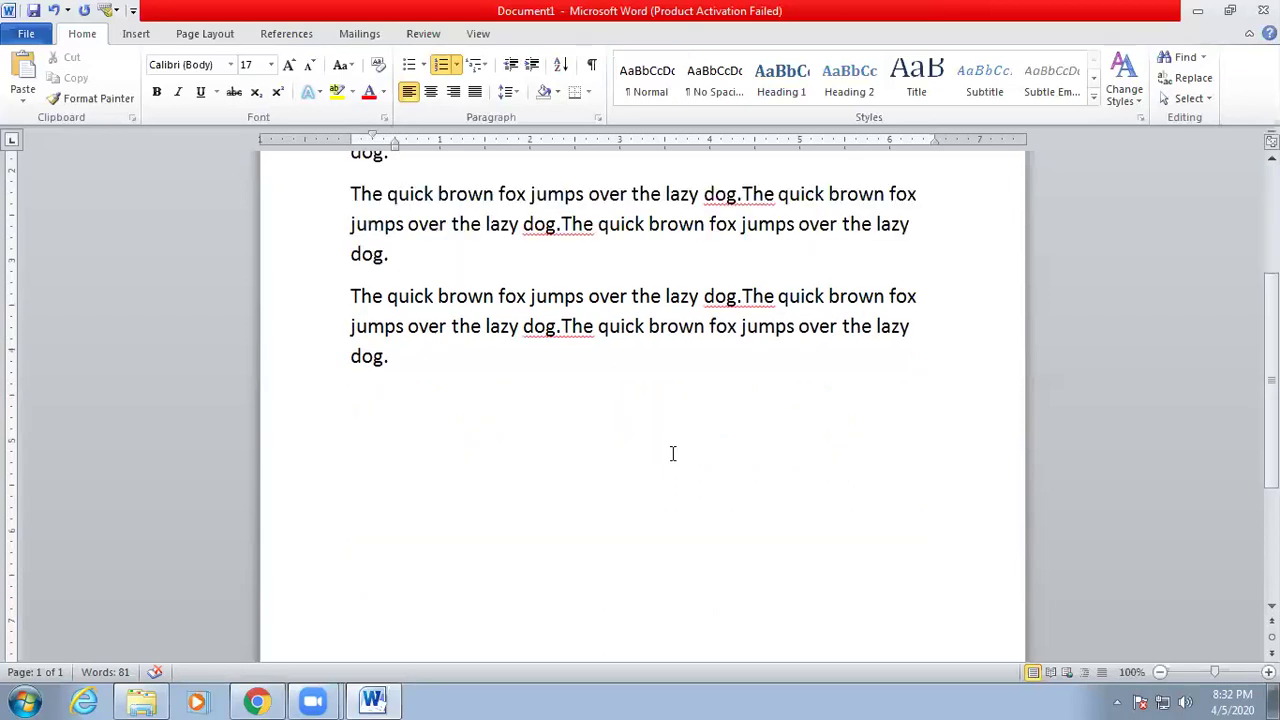
pyautogui.scroll(1, 671, 454)
pyautogui.scroll(1, 665, 452)
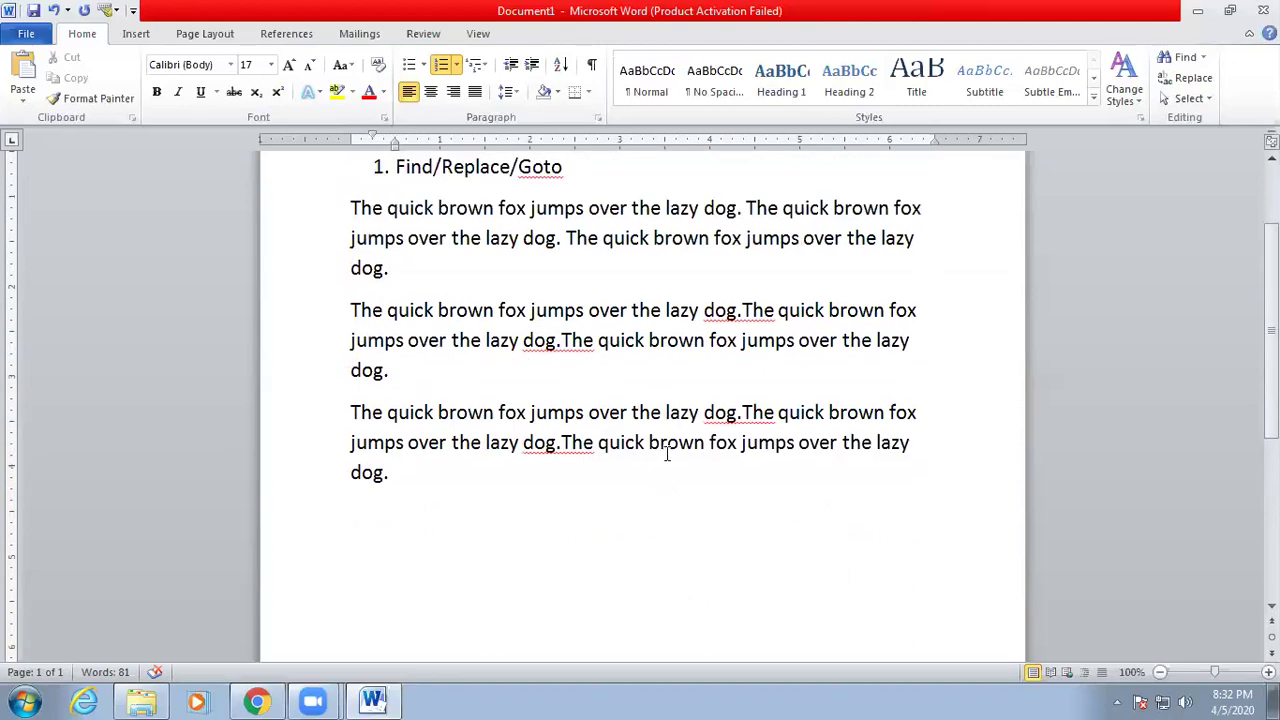
pyautogui.scroll(2, 658, 426)
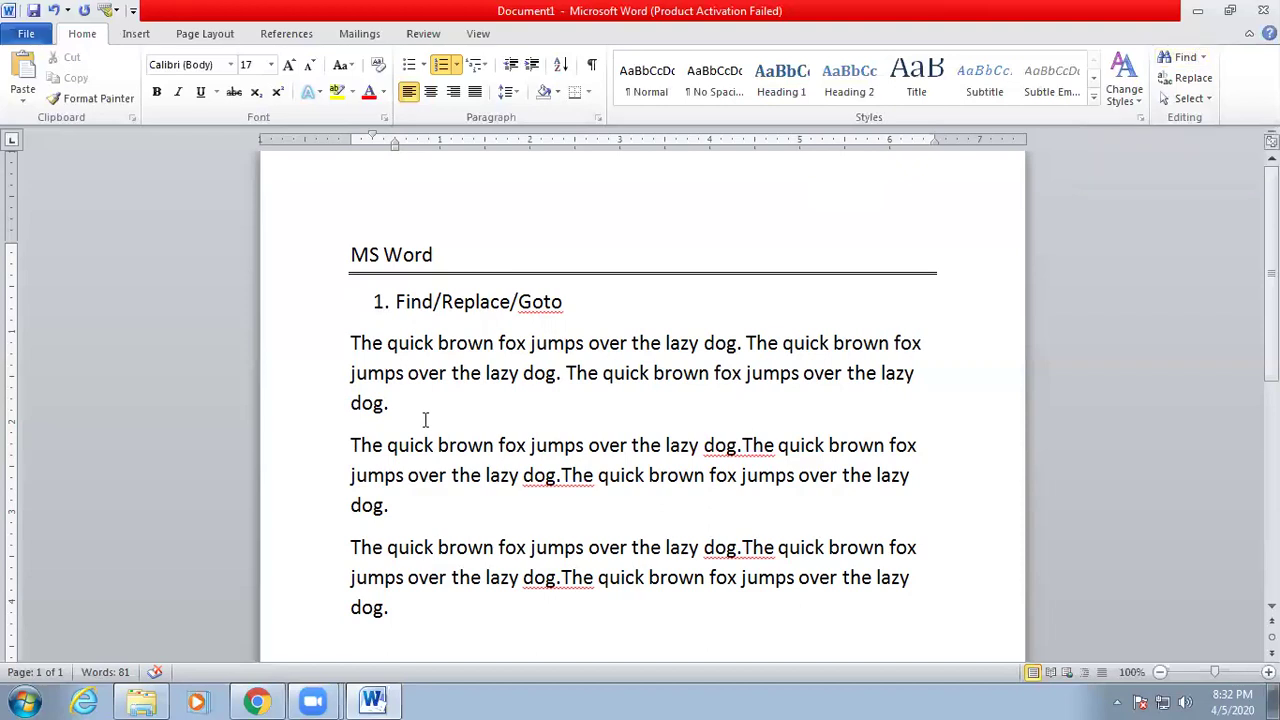
# Append '(Cntl+F,' after Goto in list item 1
pyautogui.hotkey('ctrl', 'f')
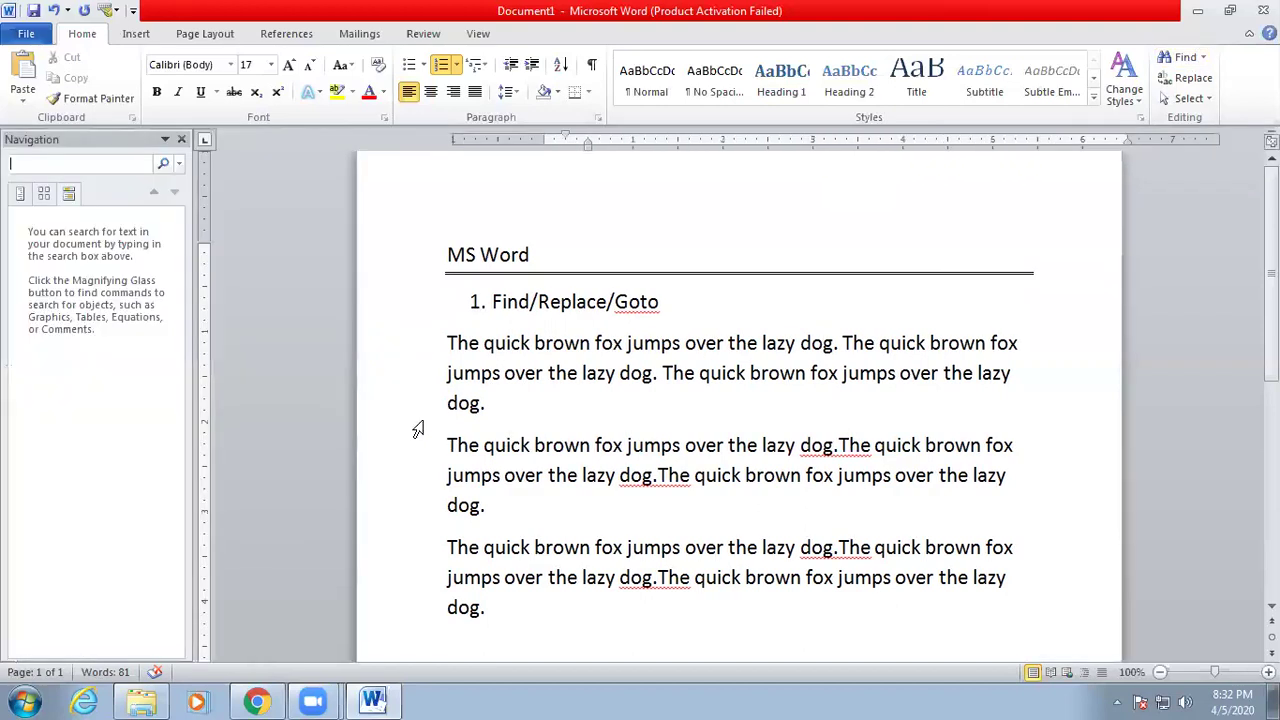
pyautogui.click(655, 303)
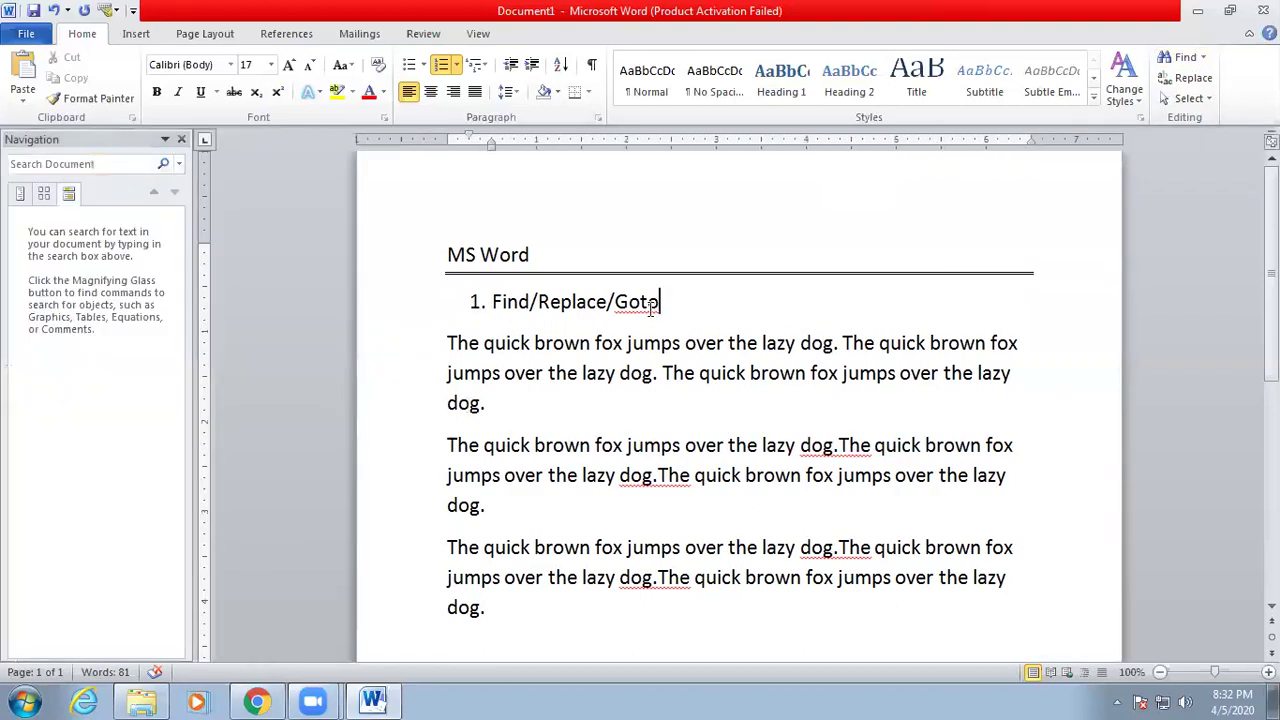
pyautogui.press('Return')
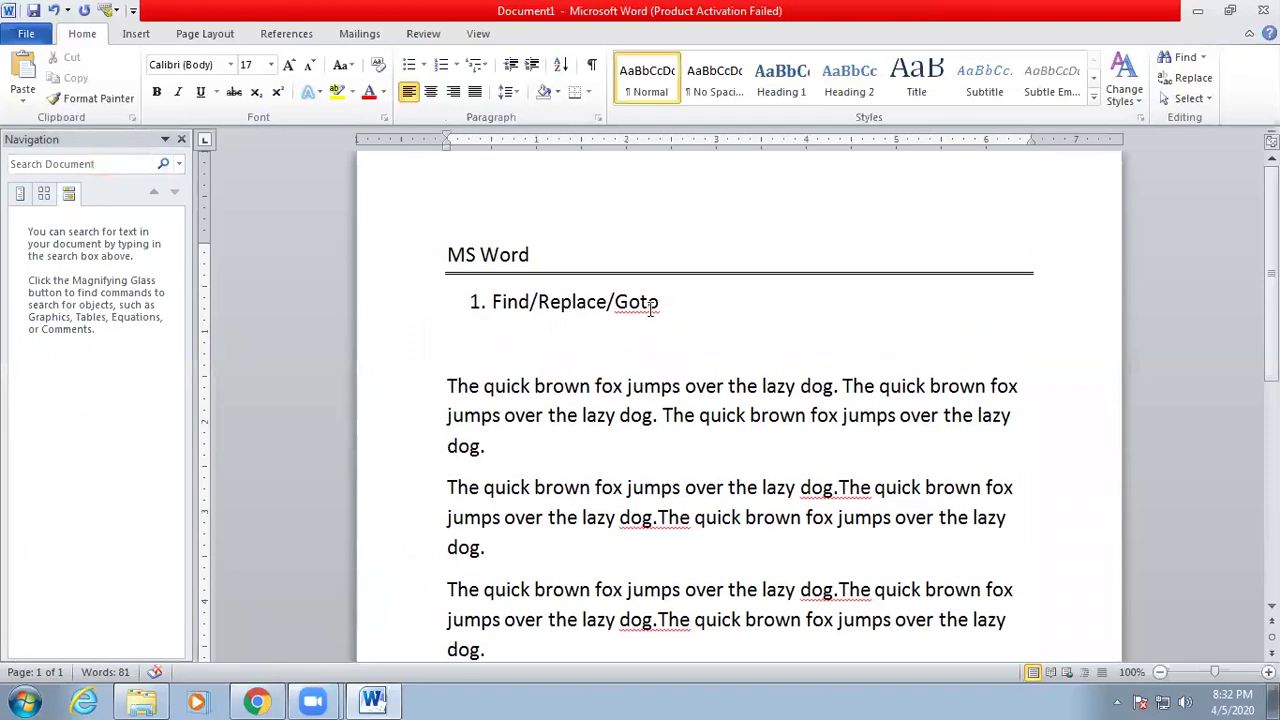
pyautogui.click(734, 300)
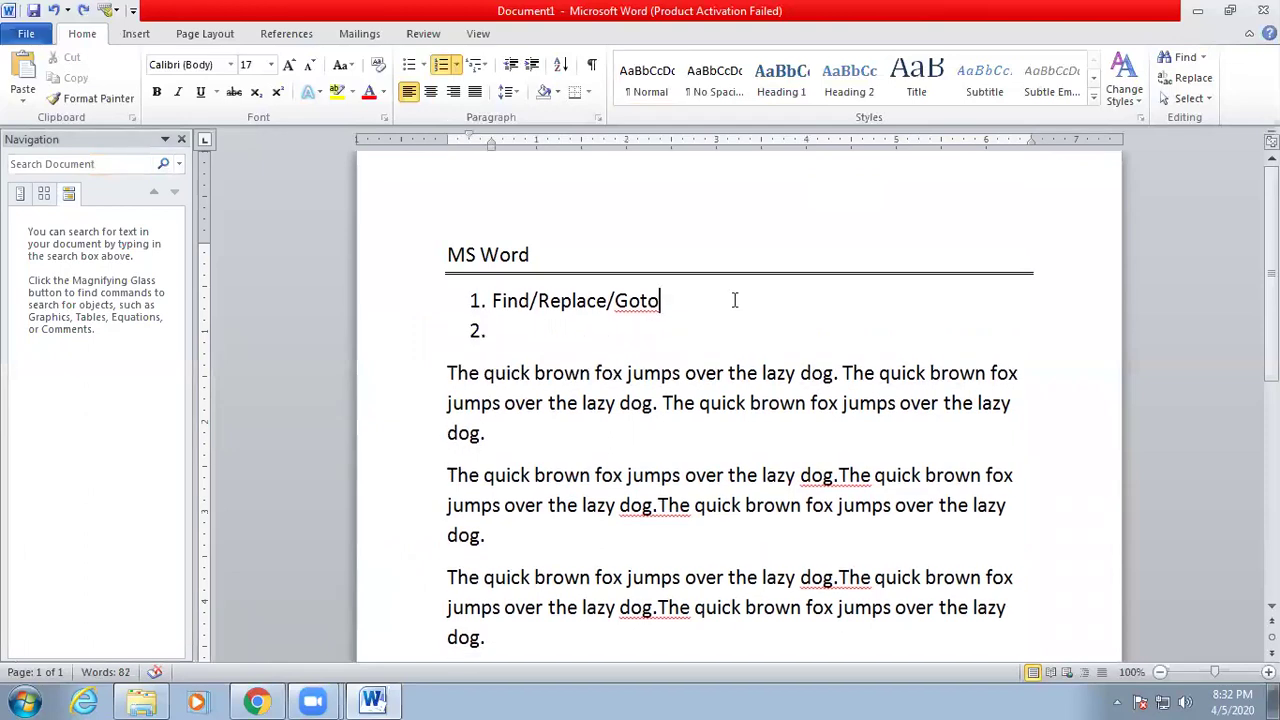
pyautogui.write('(C')
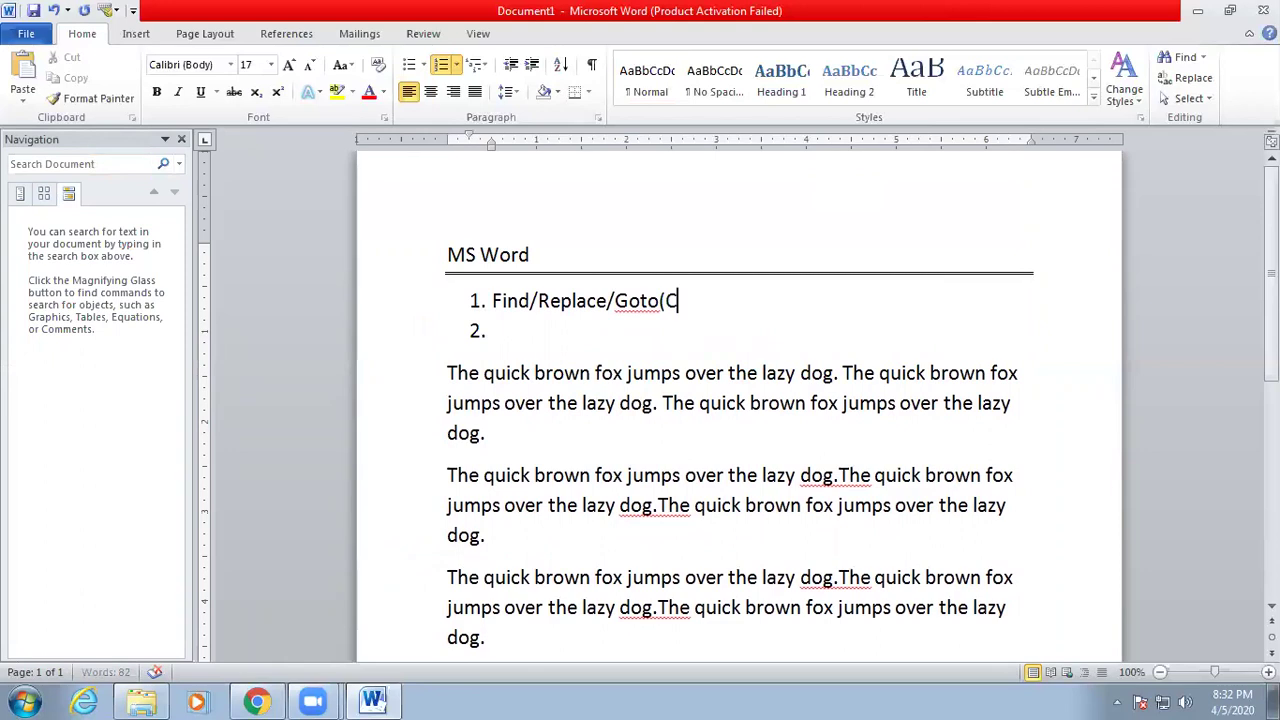
pyautogui.write('ntl+F,')
# Search the document for 'fox' in the Navigation pane, then close it
pyautogui.click(90, 163)
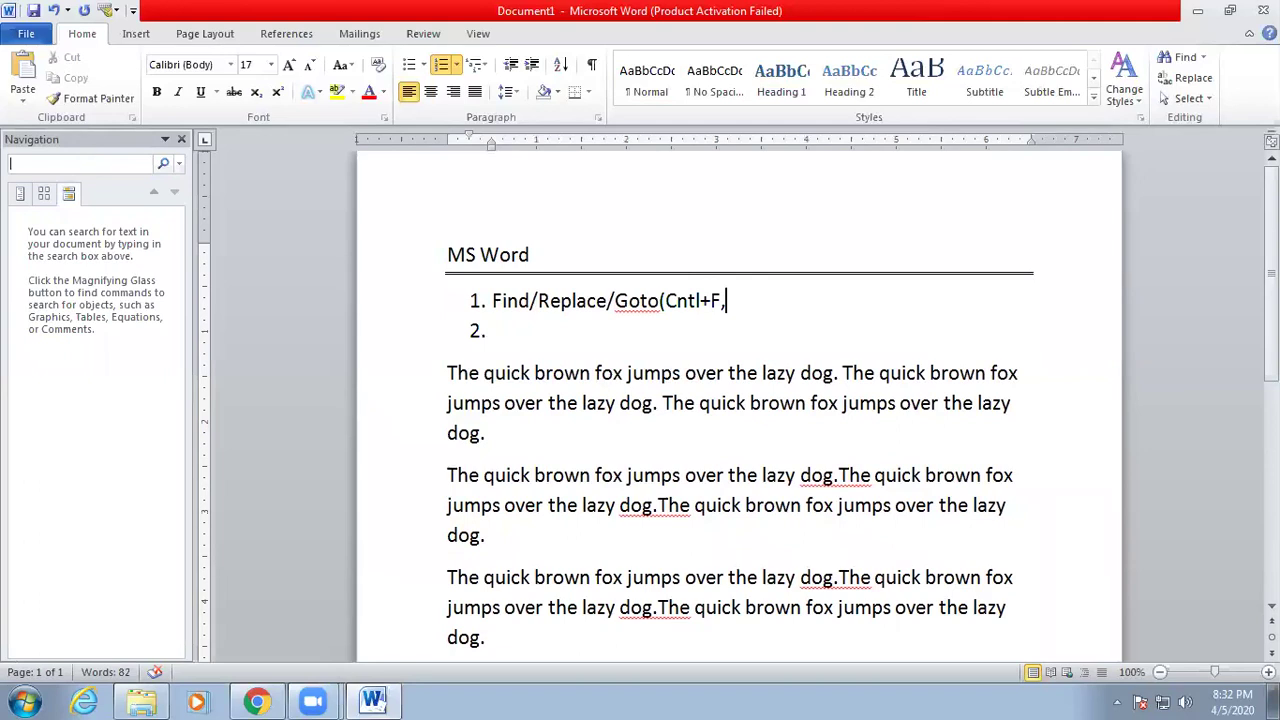
pyautogui.write('fox')
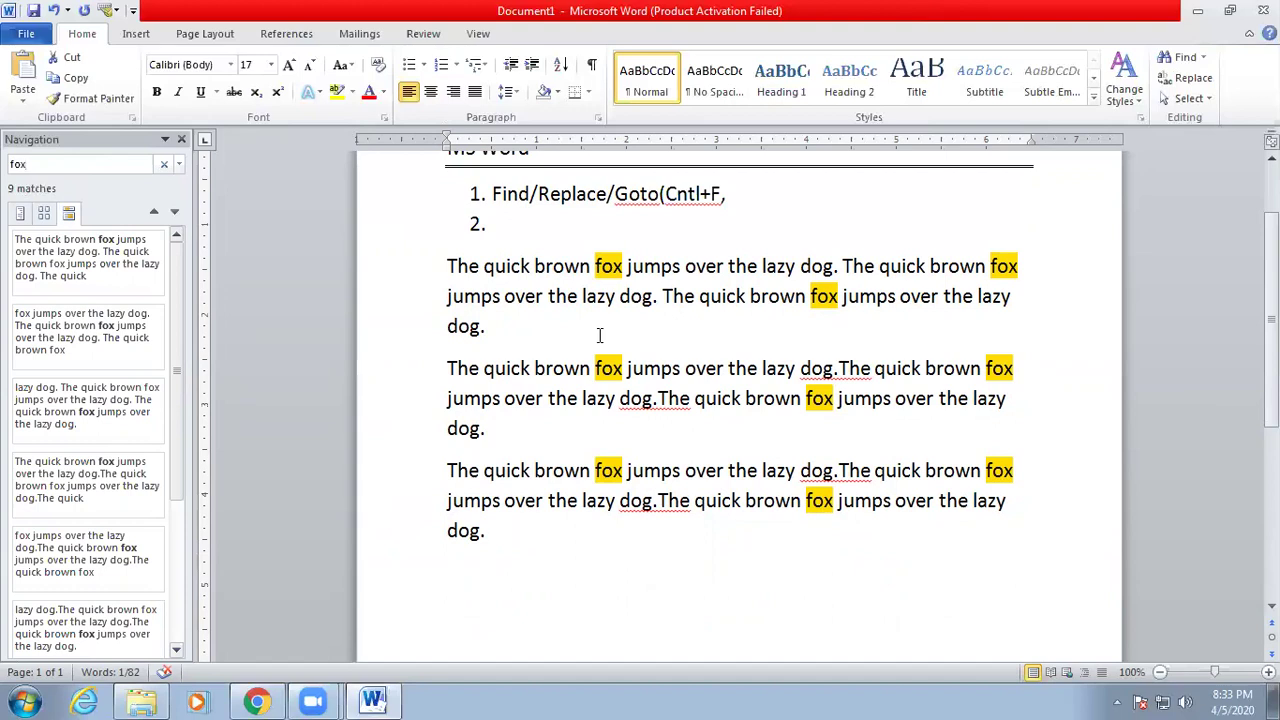
pyautogui.click(182, 140)
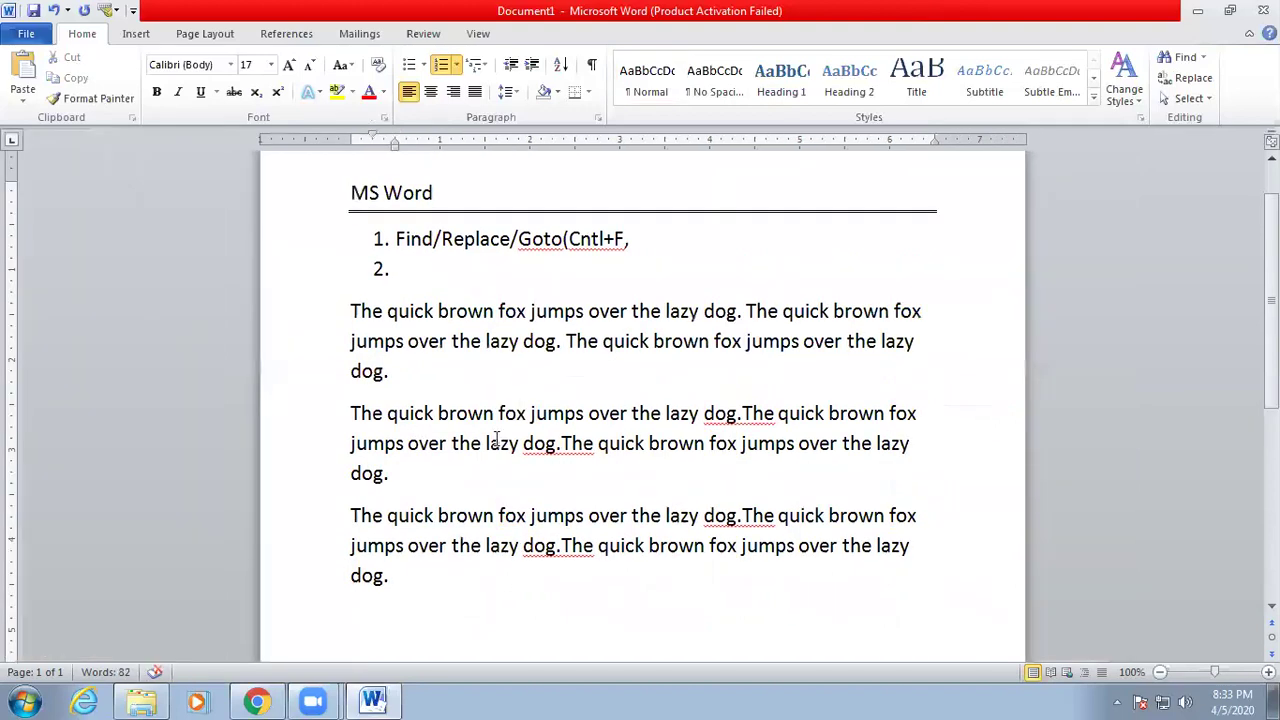
pyautogui.scroll(1, 496, 440)
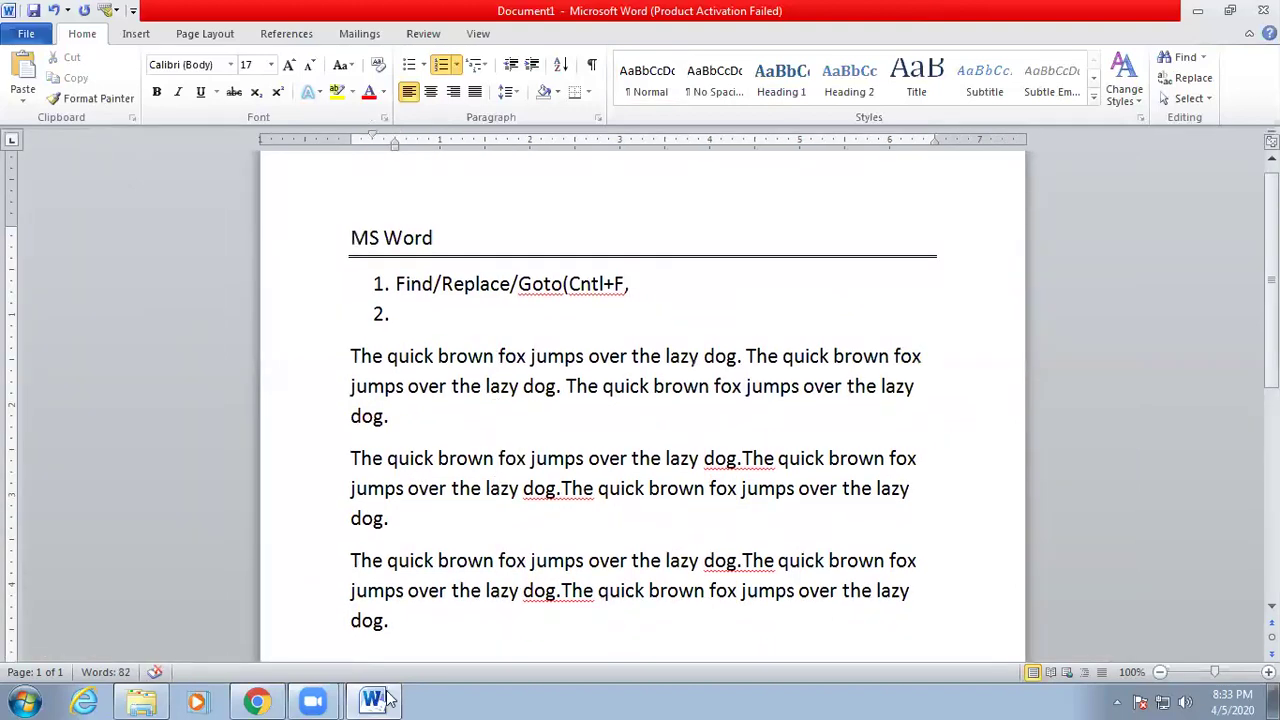
pyautogui.click(257, 700)
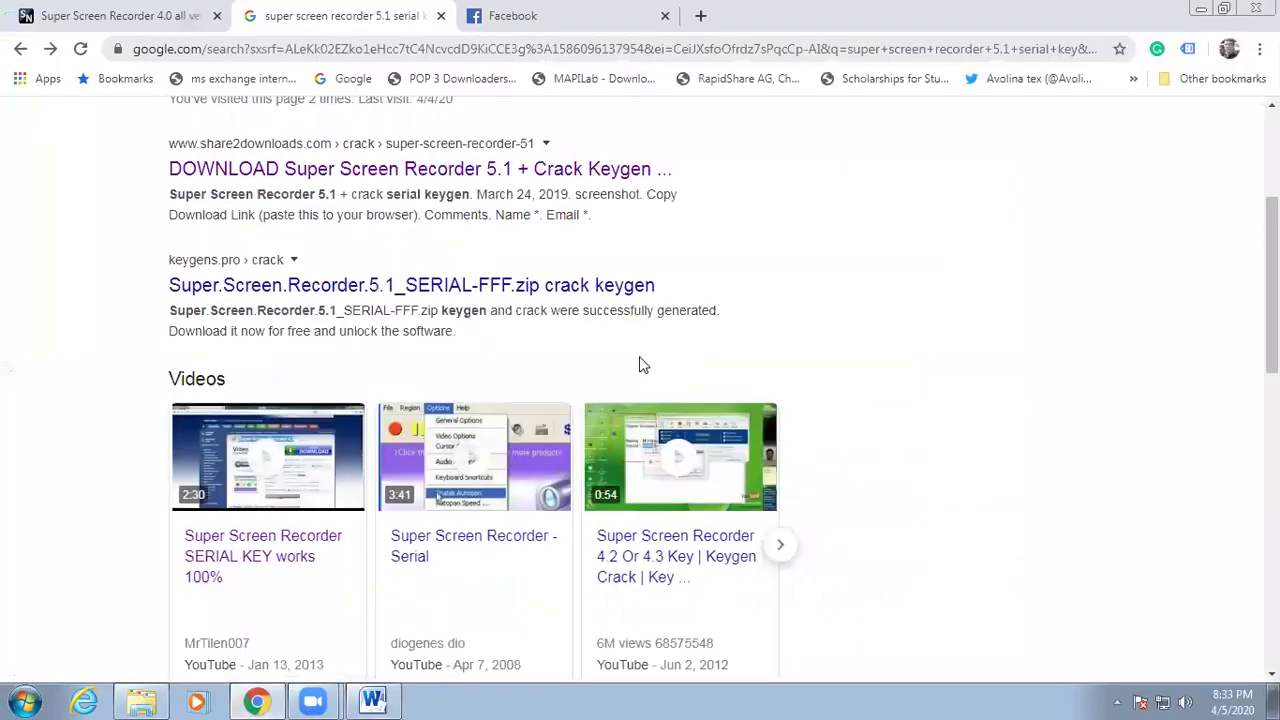
pyautogui.scroll(2, 640, 380)
pyautogui.hotkey('ctrl', 'Tab')
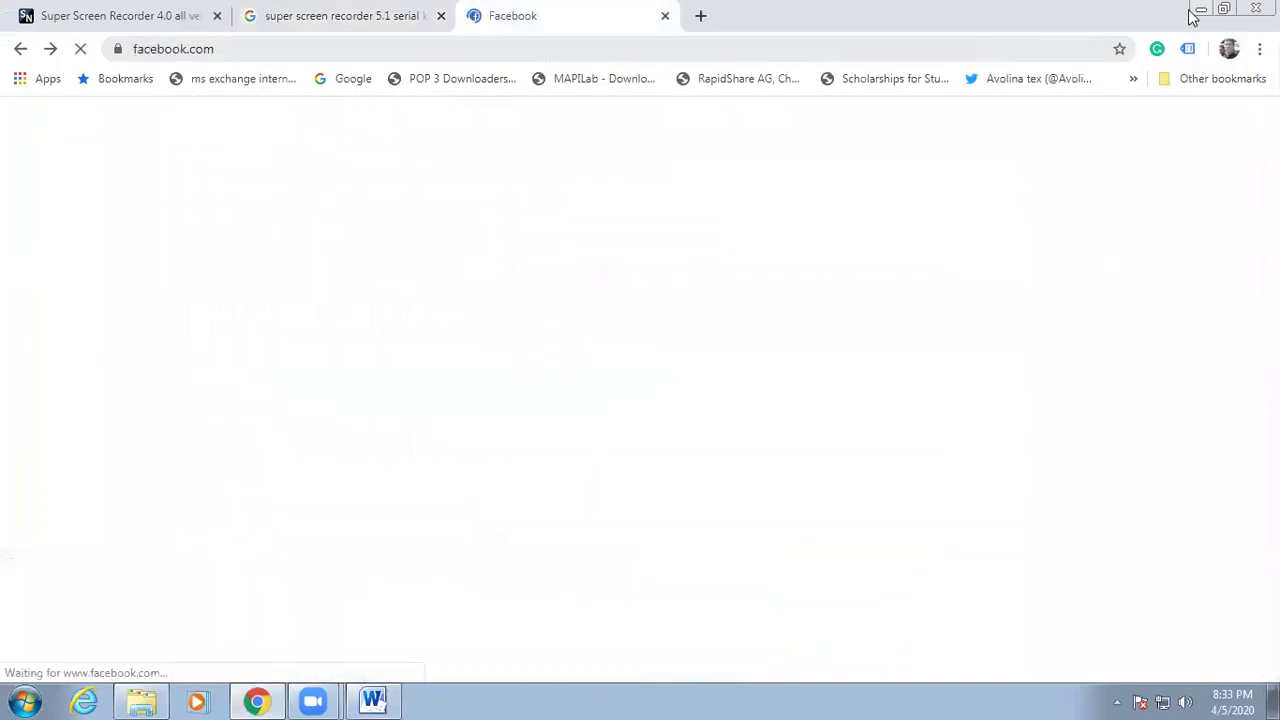
pyautogui.hotkey('alt', 'Tab')
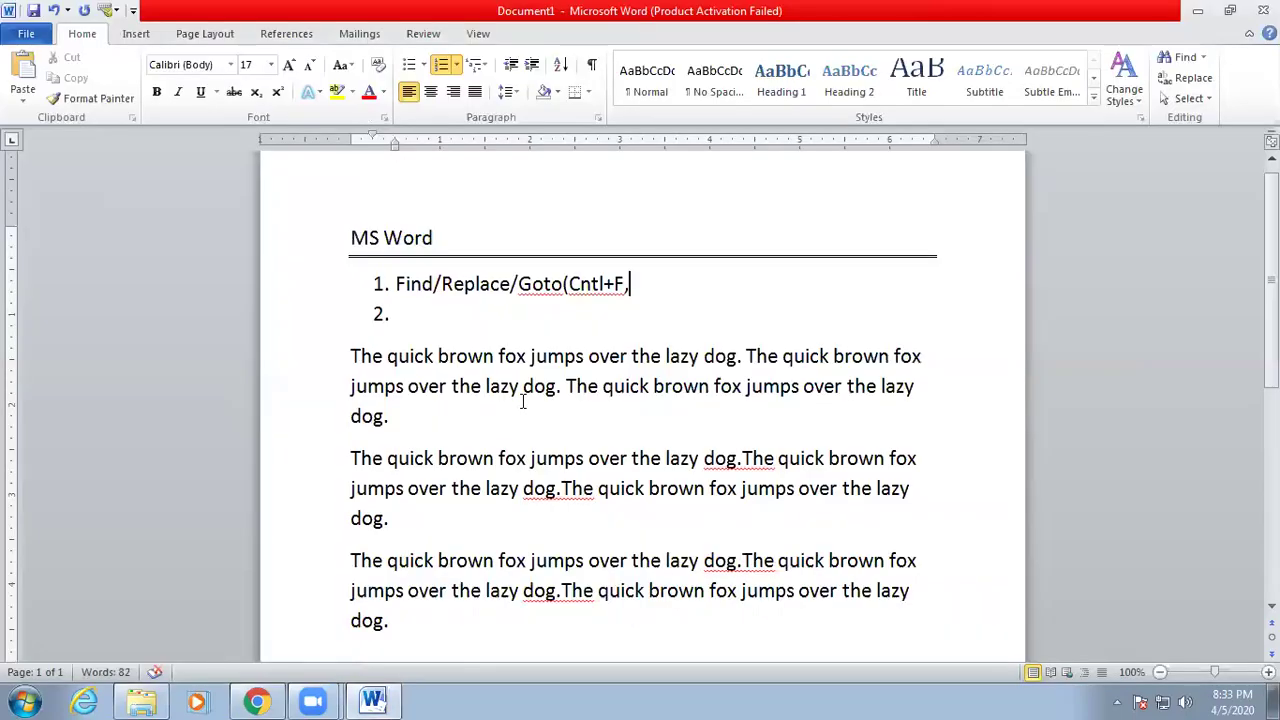
# Recheck the fox matches, then insert a space between Goto and '(Cntl+F,'
pyautogui.hotkey('ctrl', 'f')
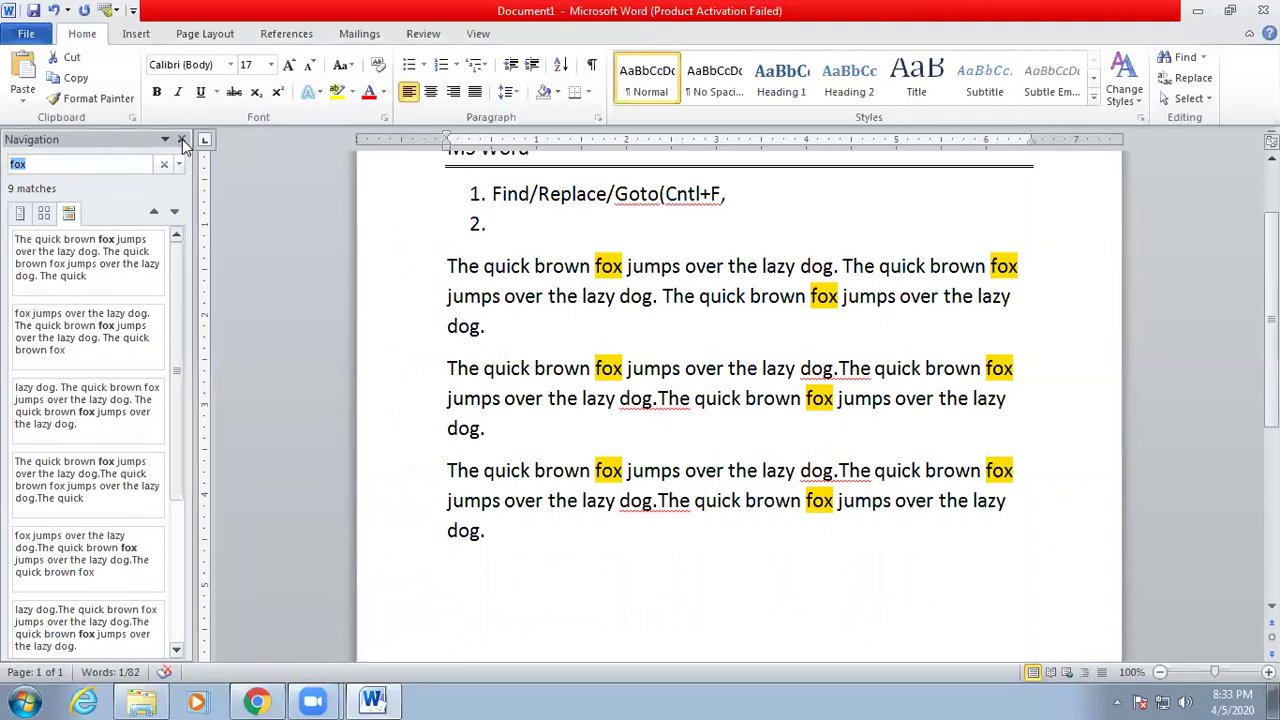
pyautogui.click(182, 141)
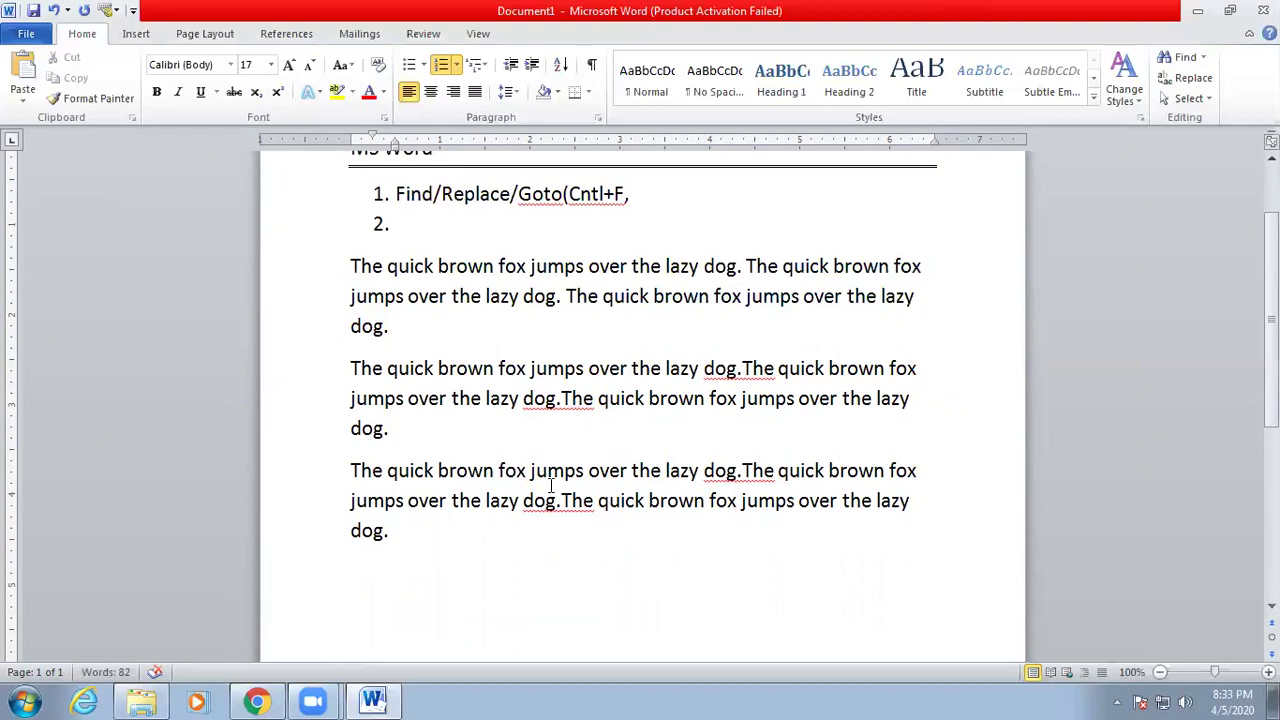
pyautogui.scroll(1, 474, 363)
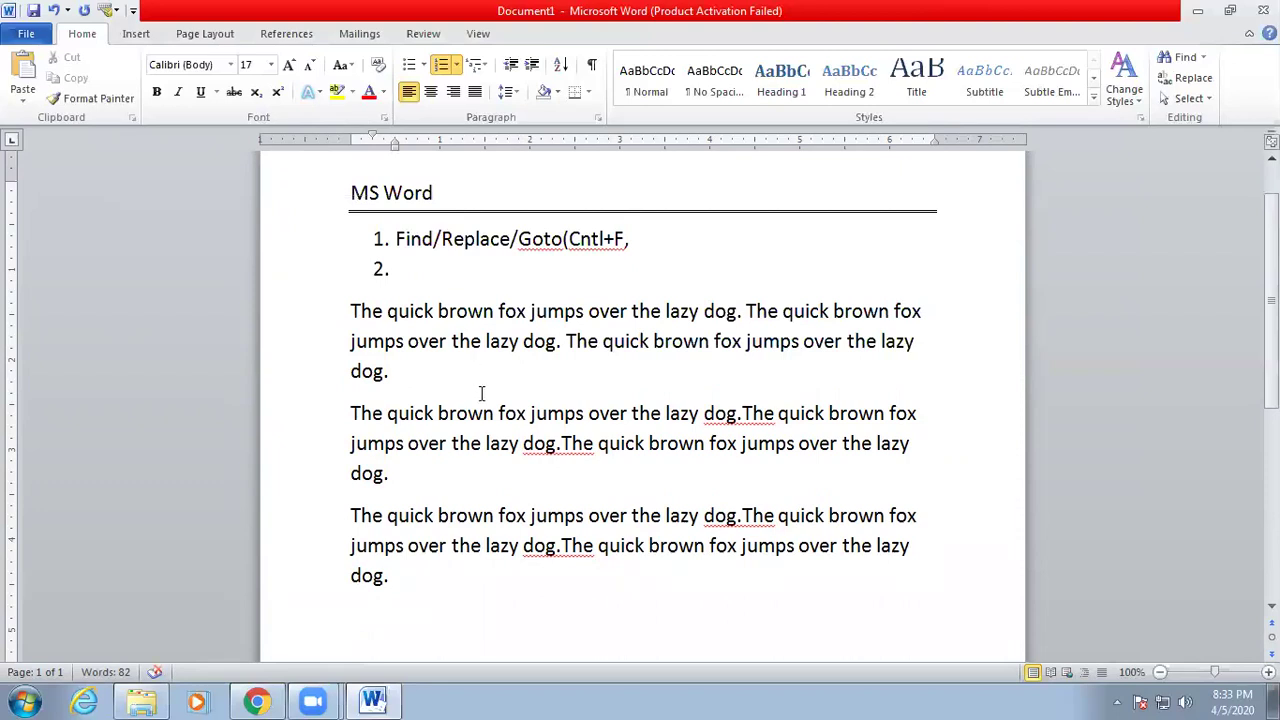
pyautogui.scroll(1, 470, 408)
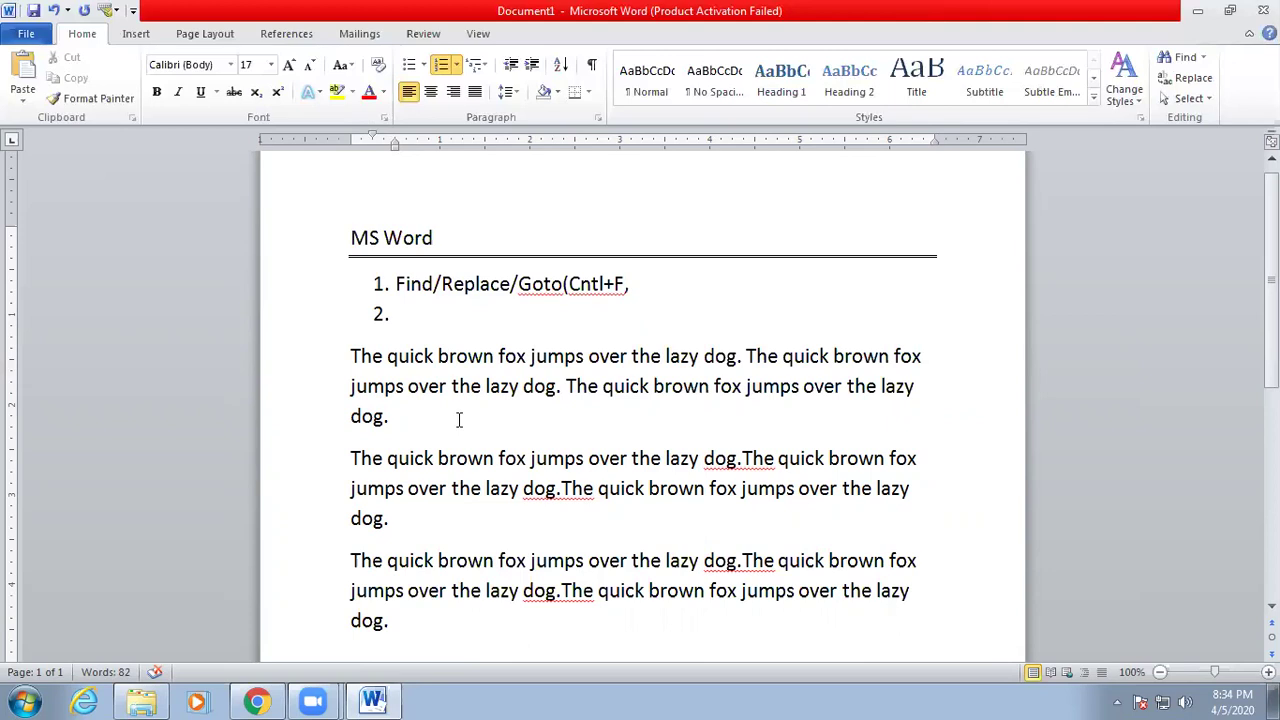
pyautogui.click(561, 288)
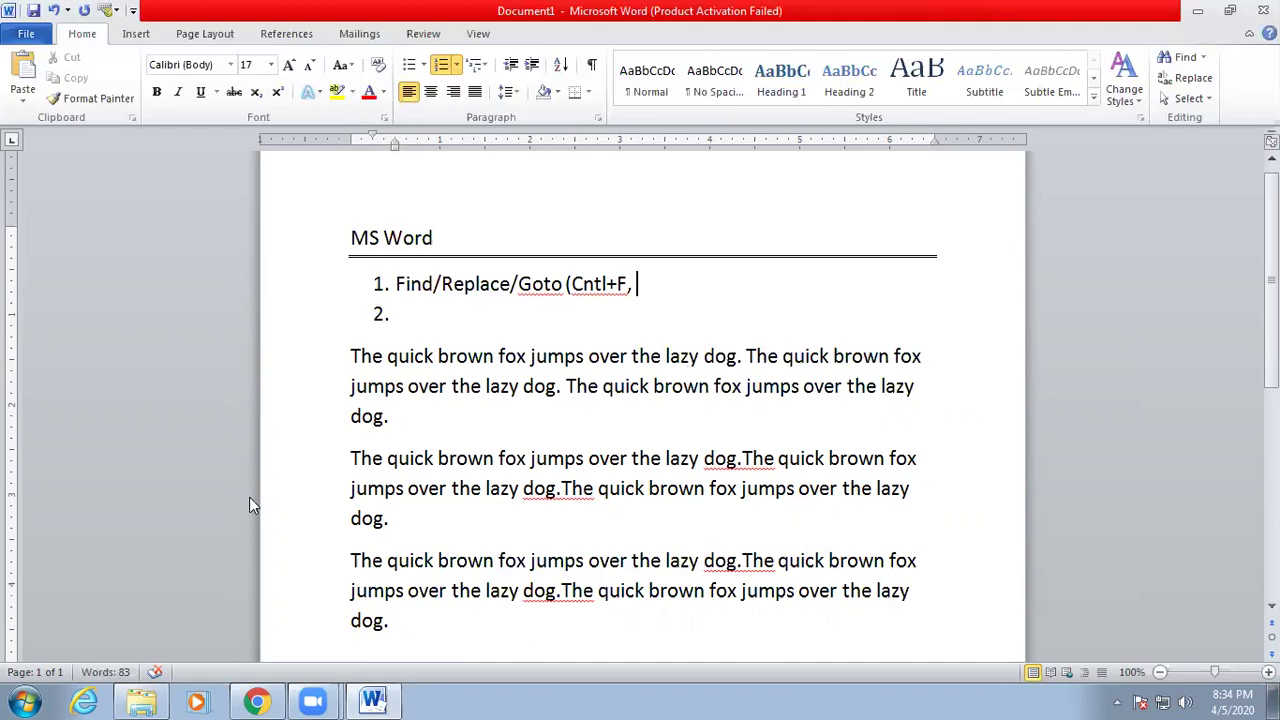
pyautogui.click(522, 364)
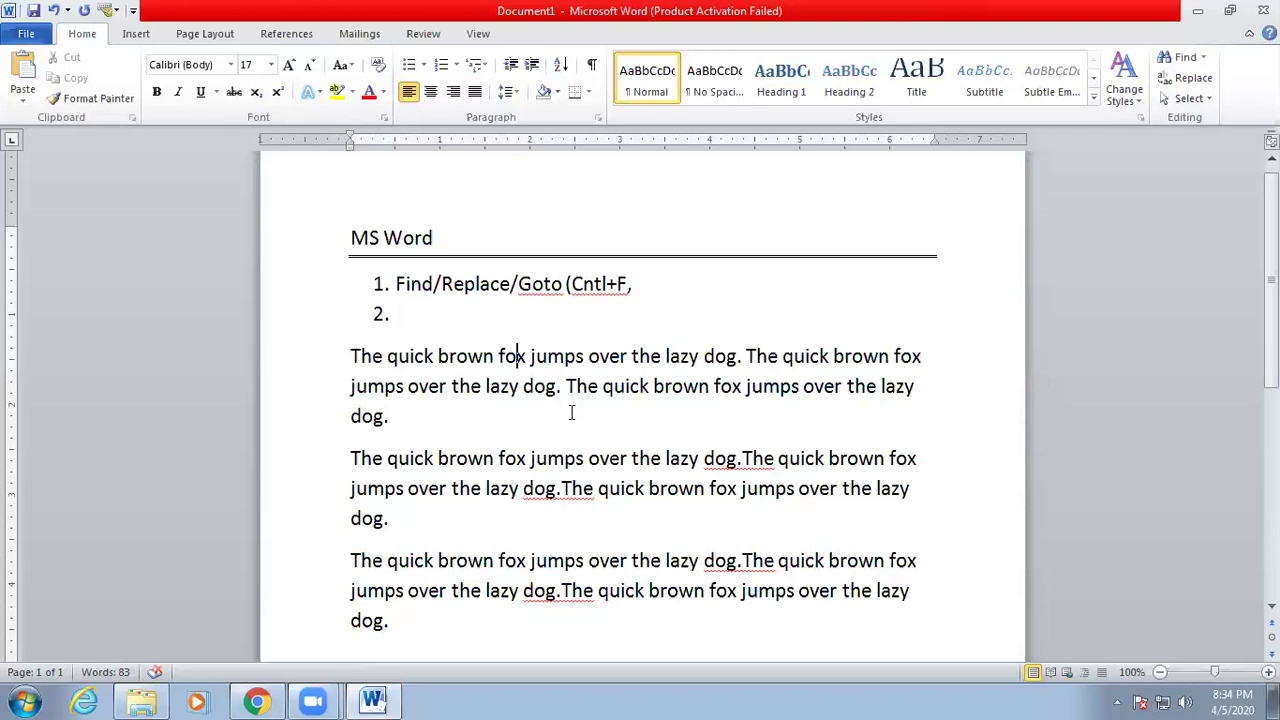
# Replace All 'fox' with 'cat' in Find and Replace, confirming the 9 replacements
pyautogui.hotkey('ctrl', 'h')
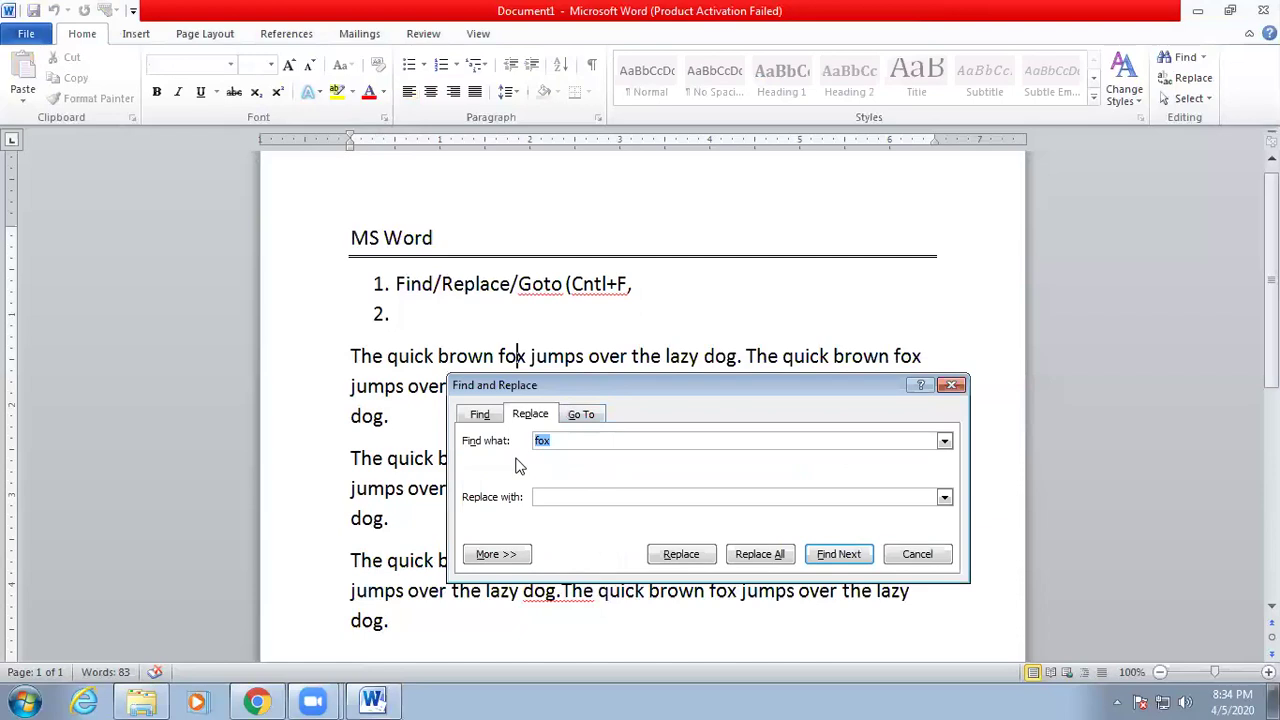
pyautogui.press('End')
pyautogui.doubleClick(521, 445)
pyautogui.moveTo(530, 390); pyautogui.dragTo(543, 425)
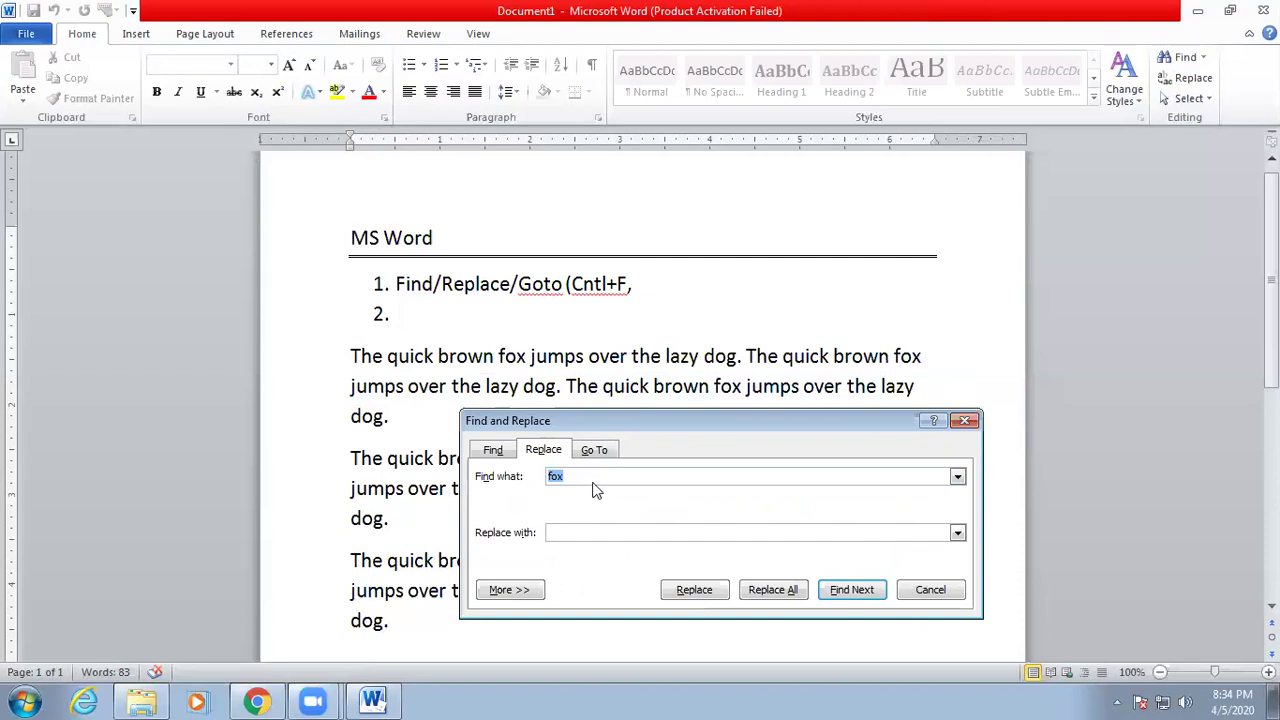
pyautogui.click(560, 529)
pyautogui.write('cat')
pyautogui.click(778, 590)
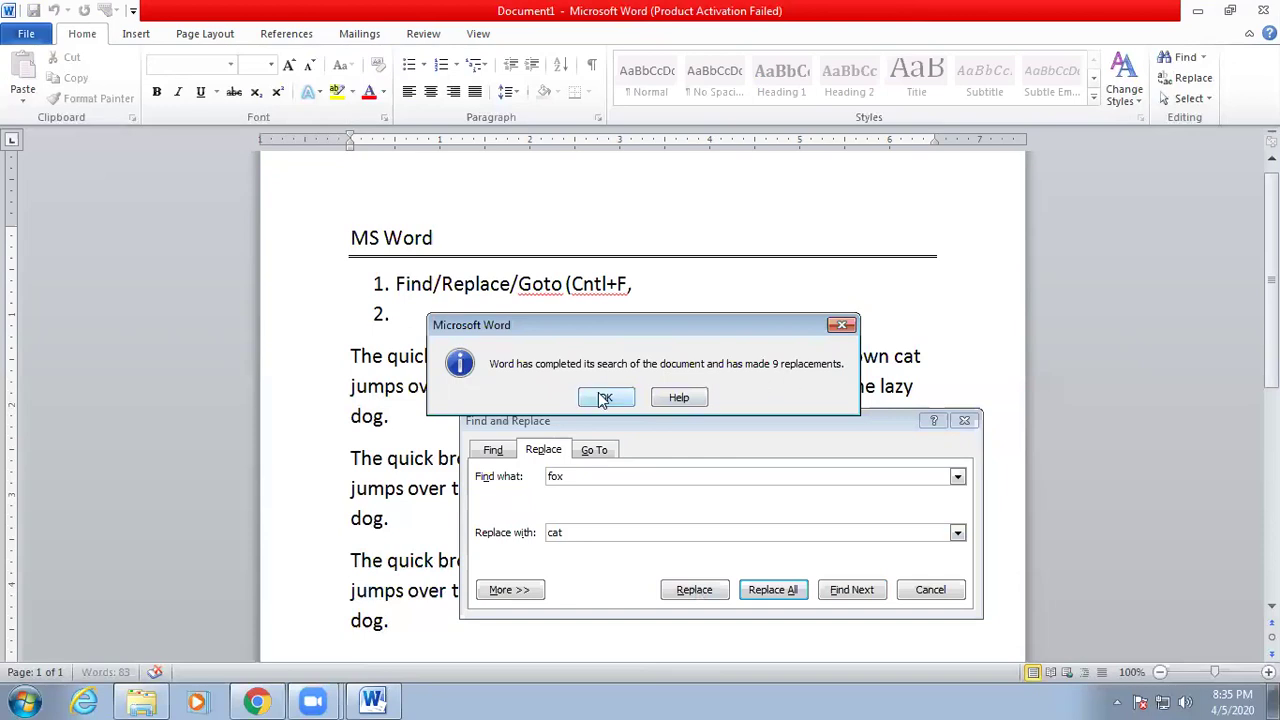
pyautogui.press('Return')
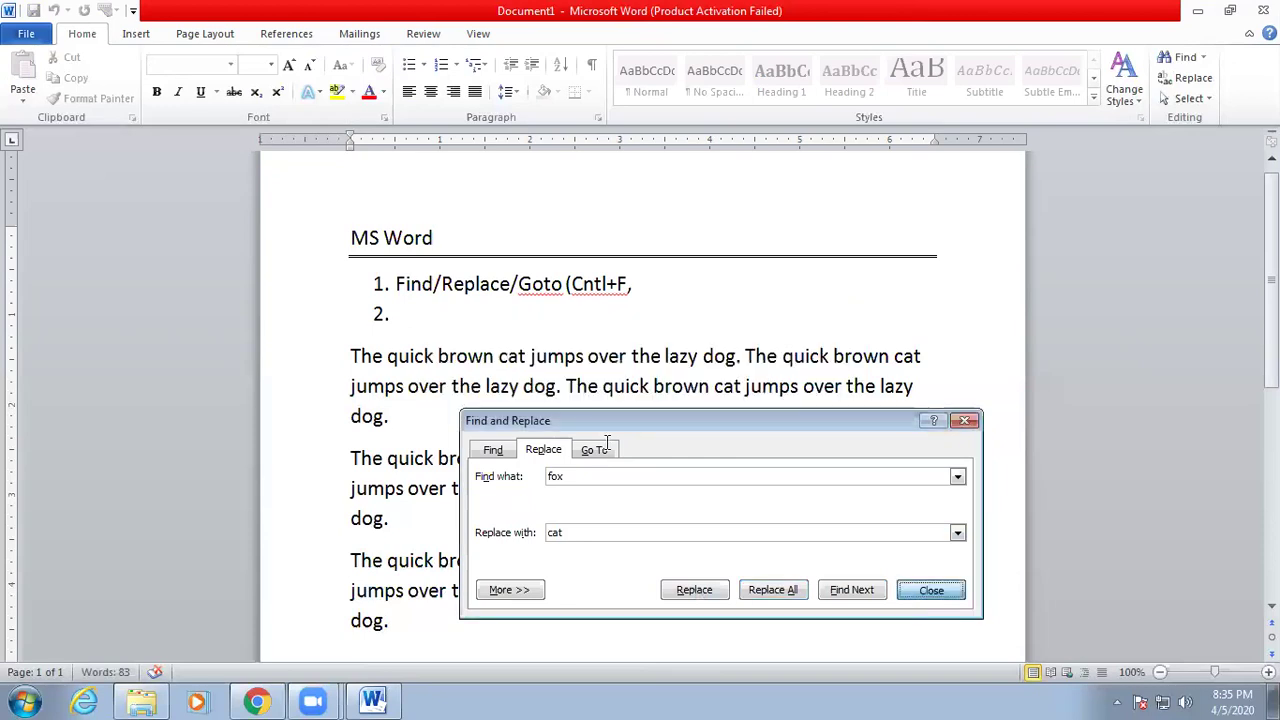
pyautogui.press('Escape')
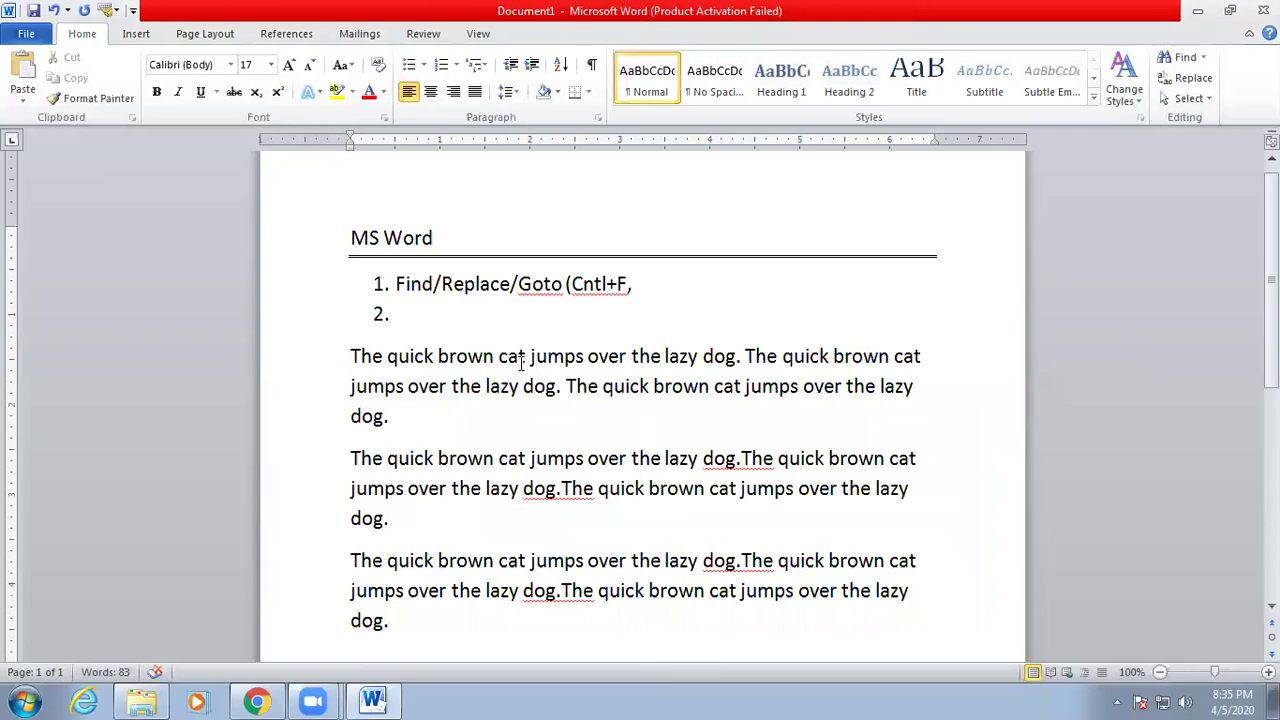
# Type 'Cntl+H,' at the end of list item 1, after 'Cntl+F,'
pyautogui.click(521, 357)
pyautogui.click(636, 286)
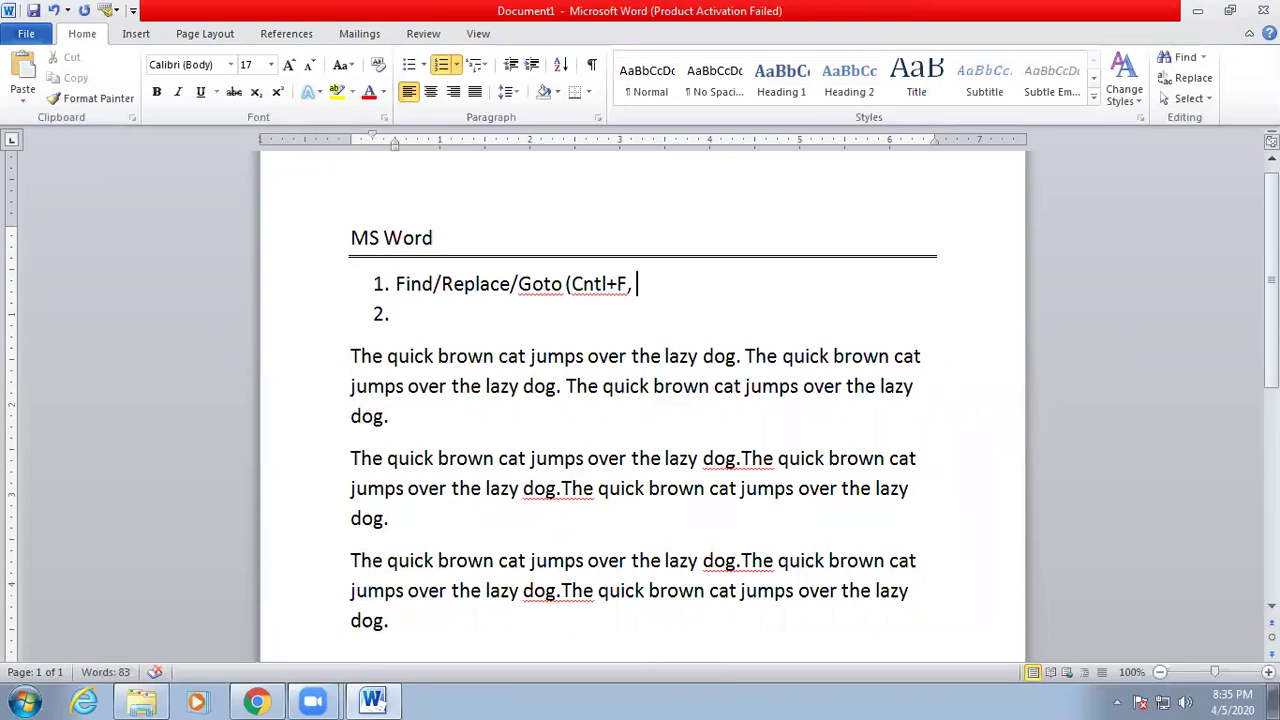
pyautogui.write('Cntl+H')
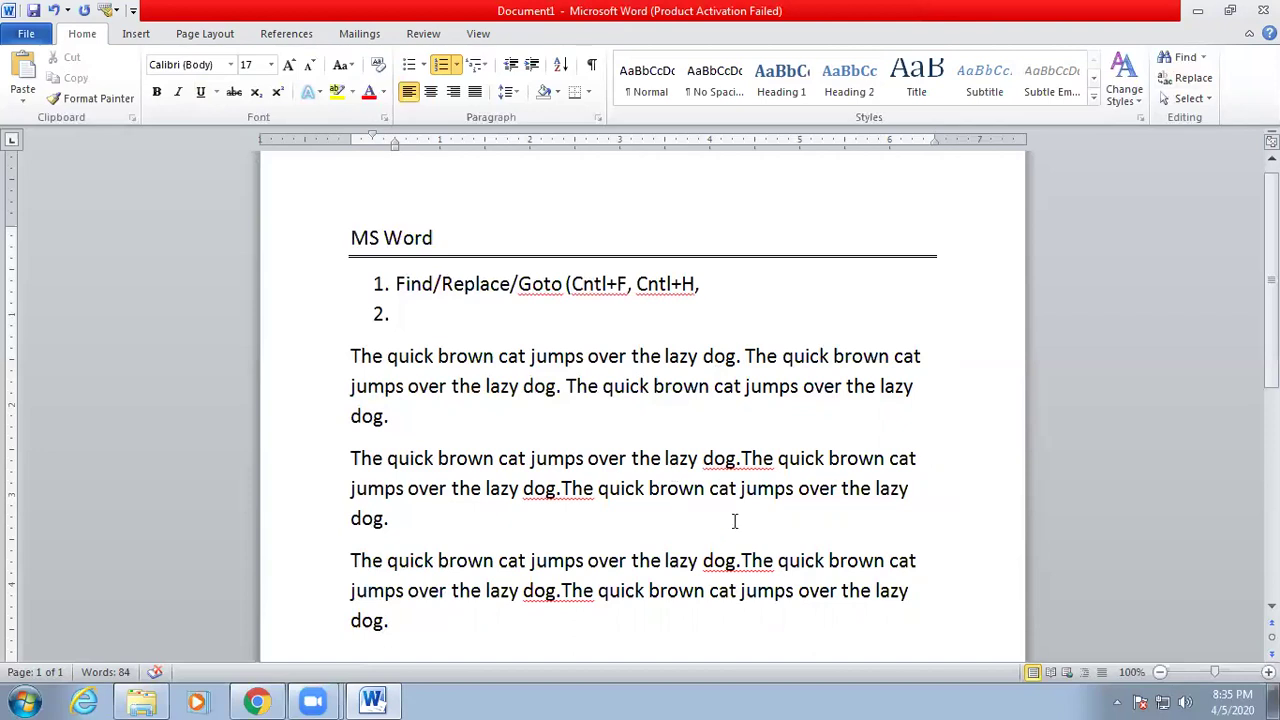
pyautogui.scroll(-1, 640, 400)
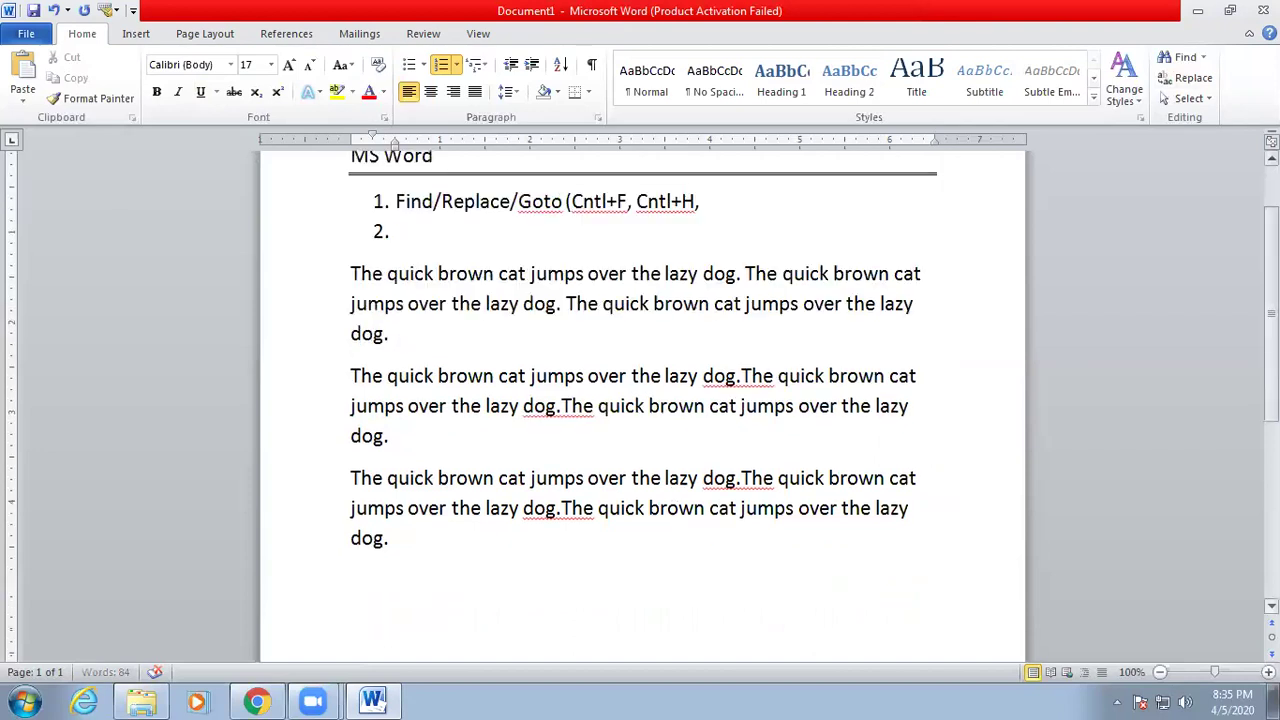
pyautogui.scroll(-4, 640, 400)
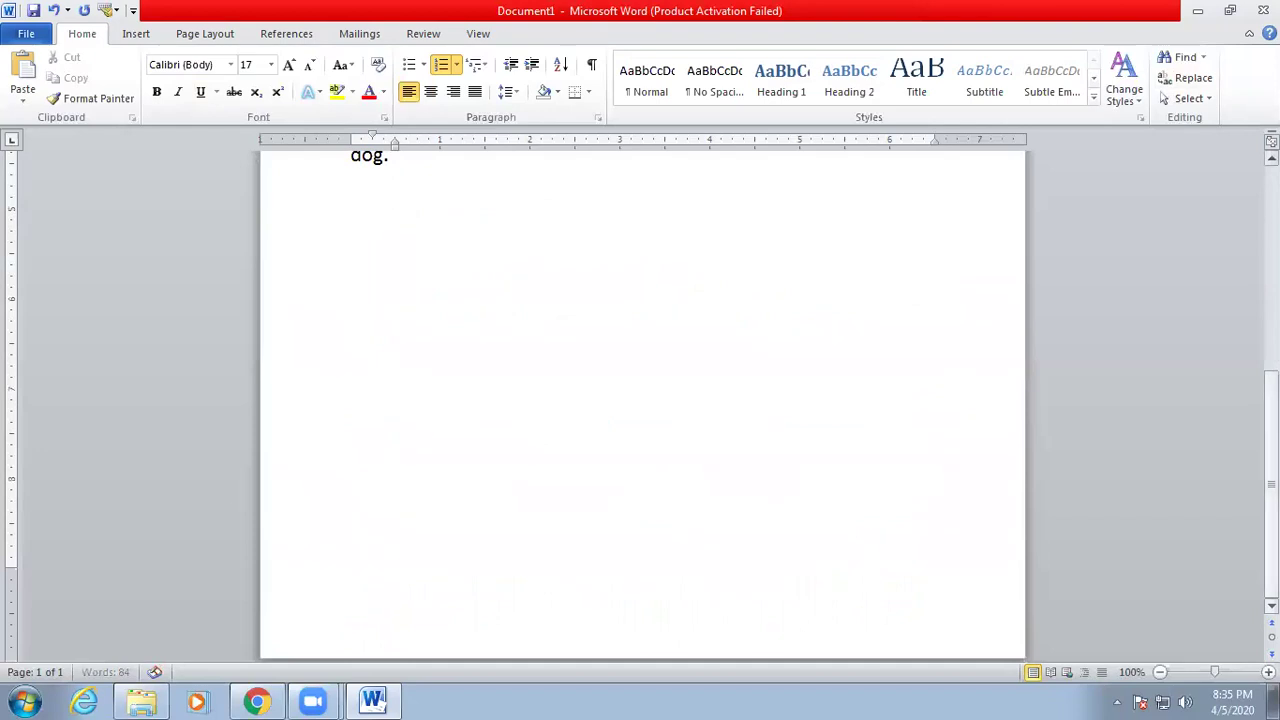
pyautogui.scroll(-1, 640, 400)
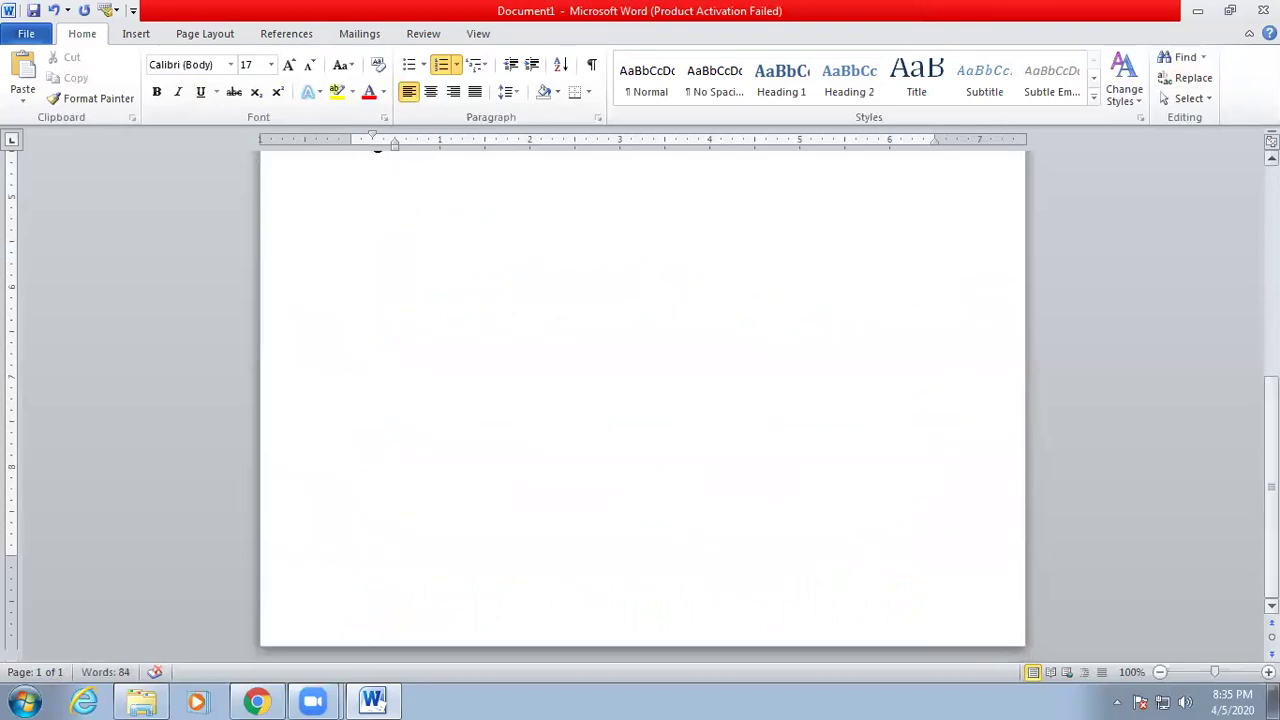
pyautogui.scroll(8, 1088, 505)
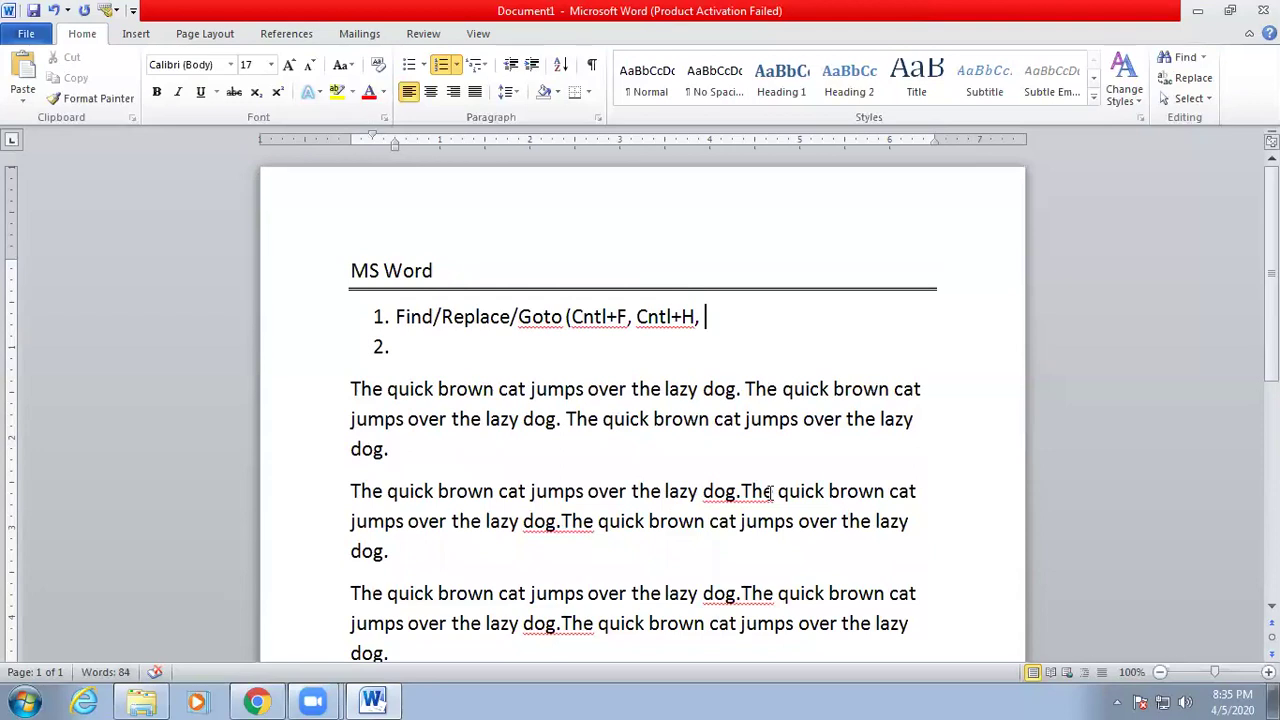
pyautogui.hotkey('ctrl', 'g')
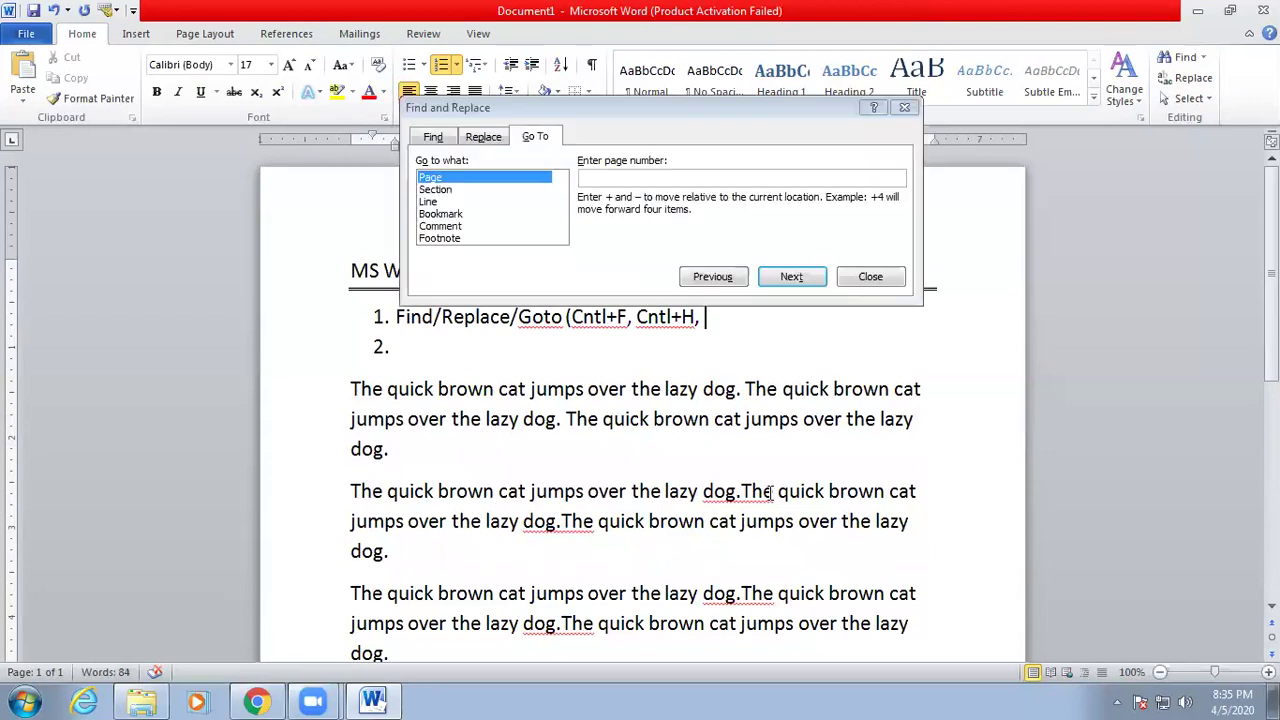
pyautogui.moveTo(716, 101); pyautogui.dragTo(725, 316)
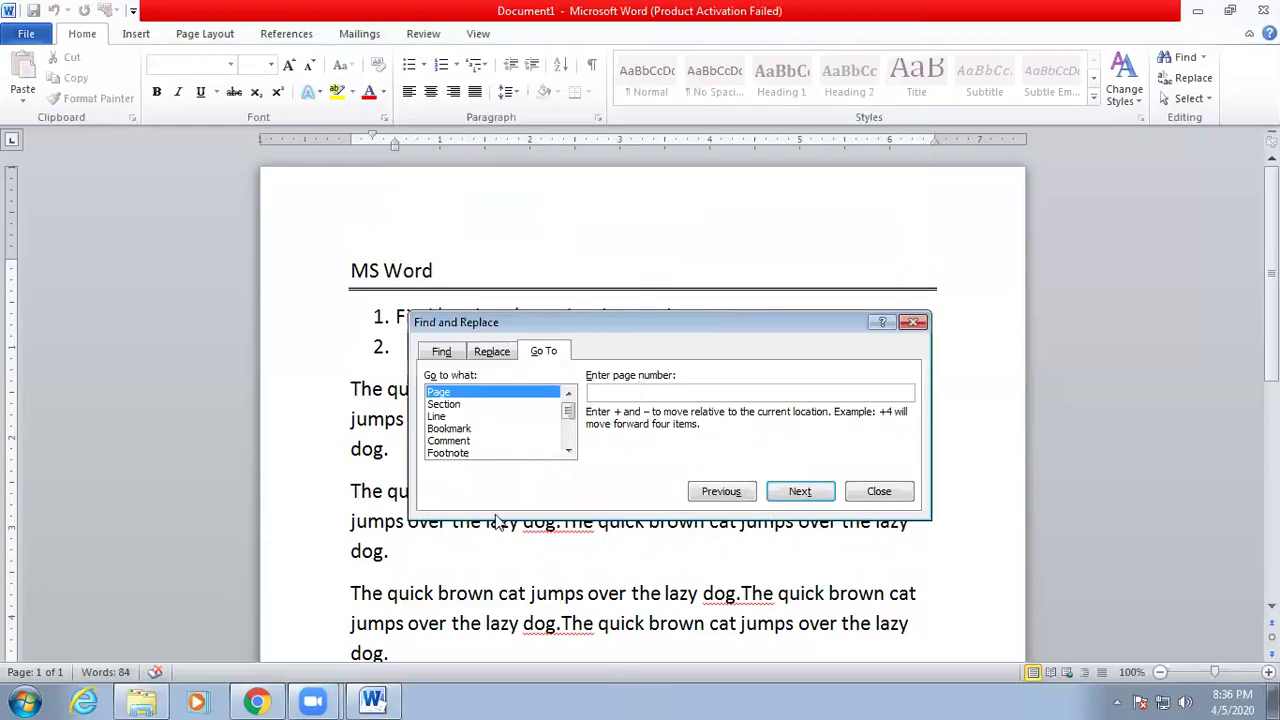
pyautogui.click(449, 418)
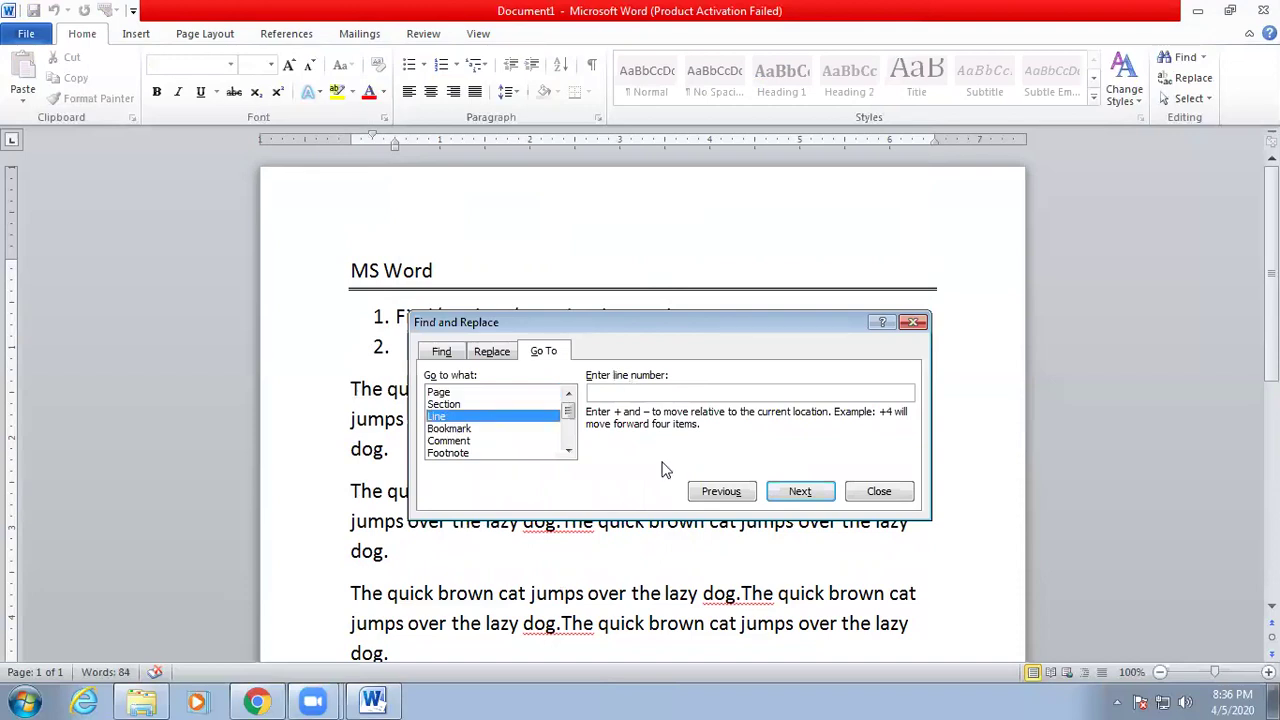
pyautogui.write('5')
pyautogui.click(798, 492)
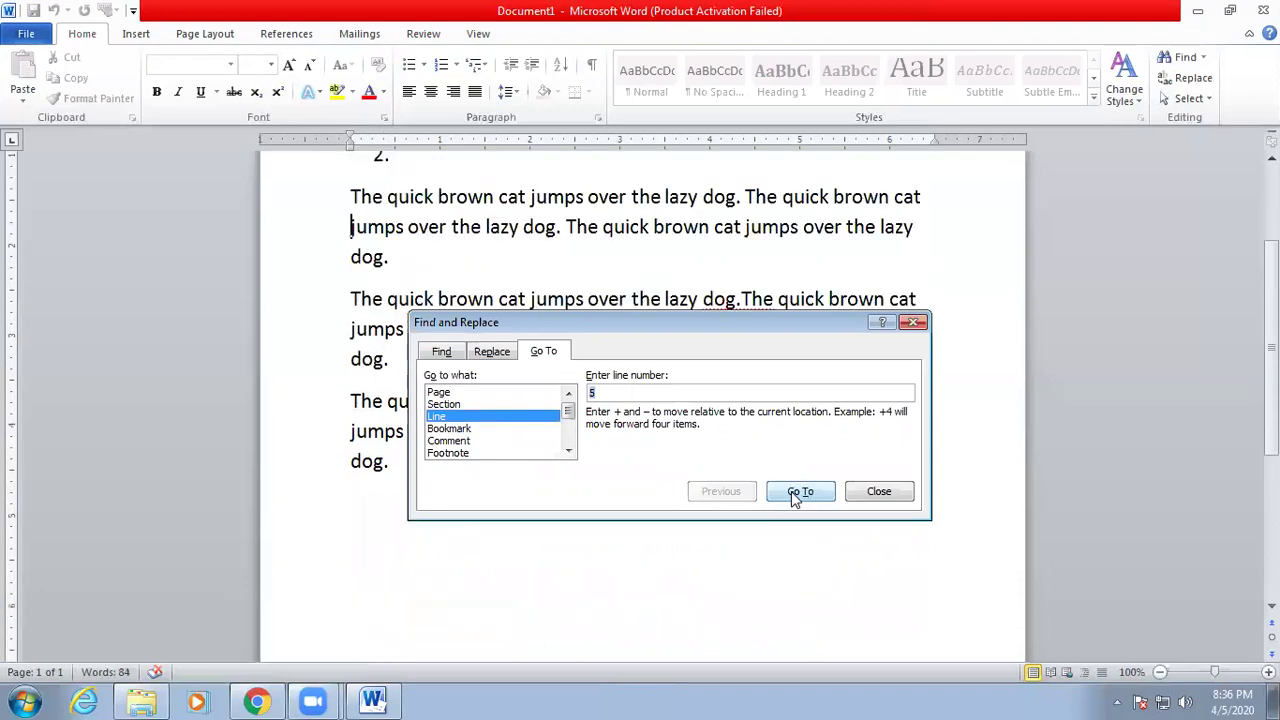
pyautogui.press('Escape')
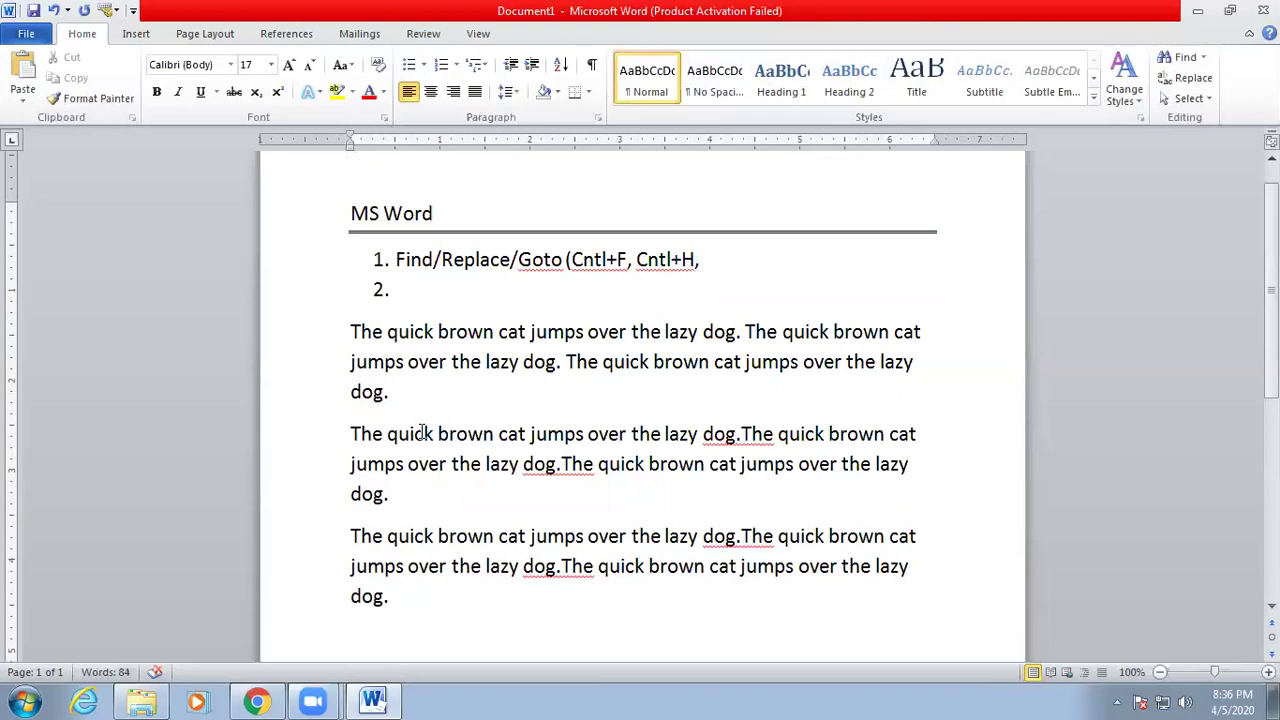
pyautogui.hotkey('ctrl', 'g')
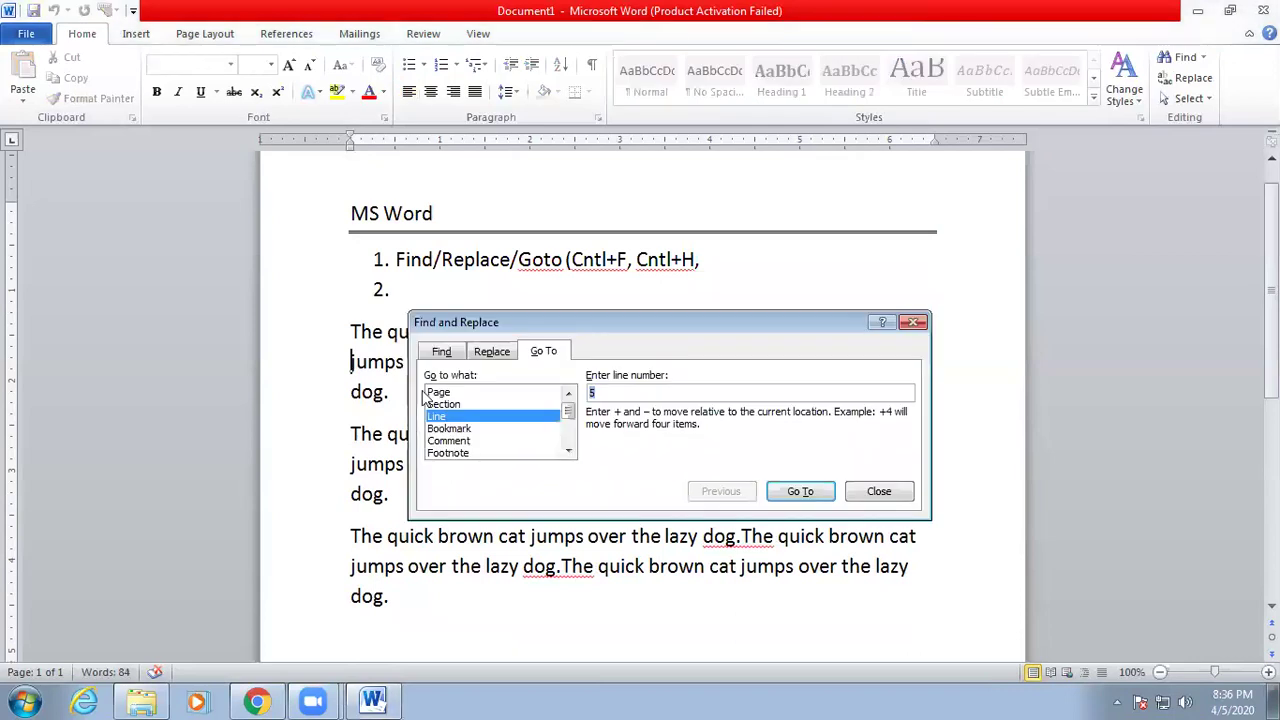
pyautogui.press('Up')
pyautogui.press('Up')
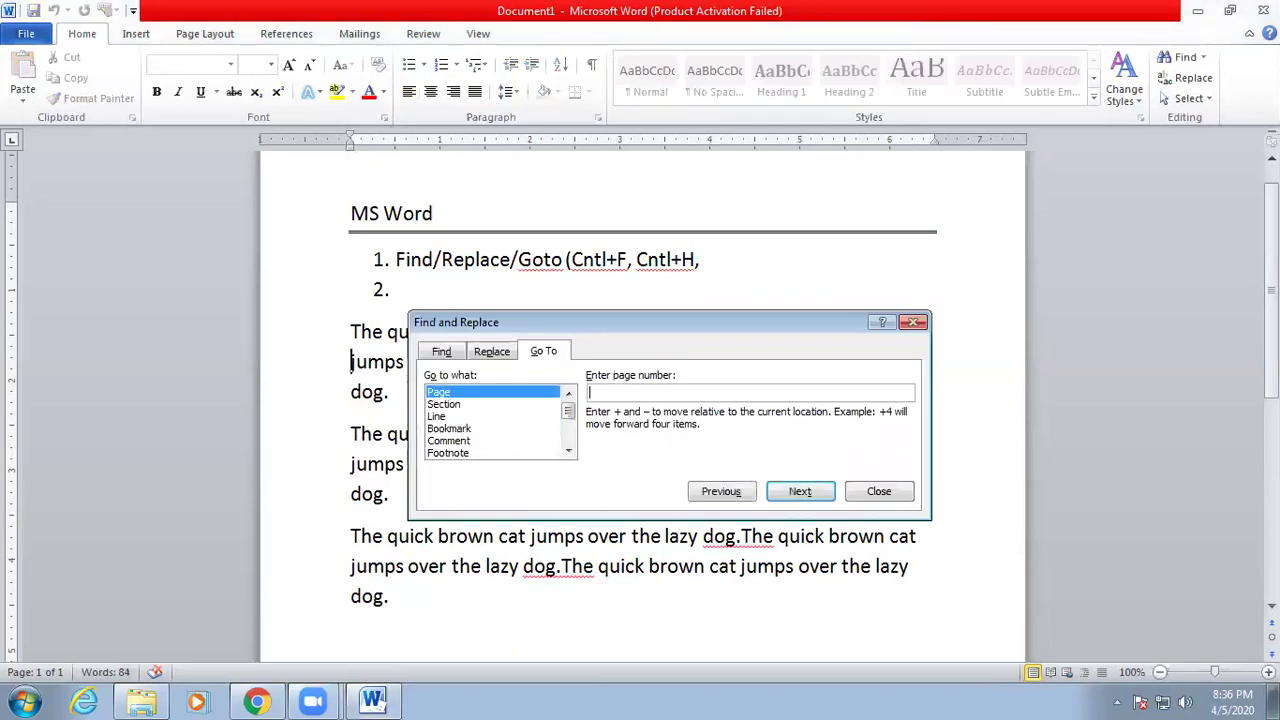
pyautogui.press('Tab')
pyautogui.write('20')
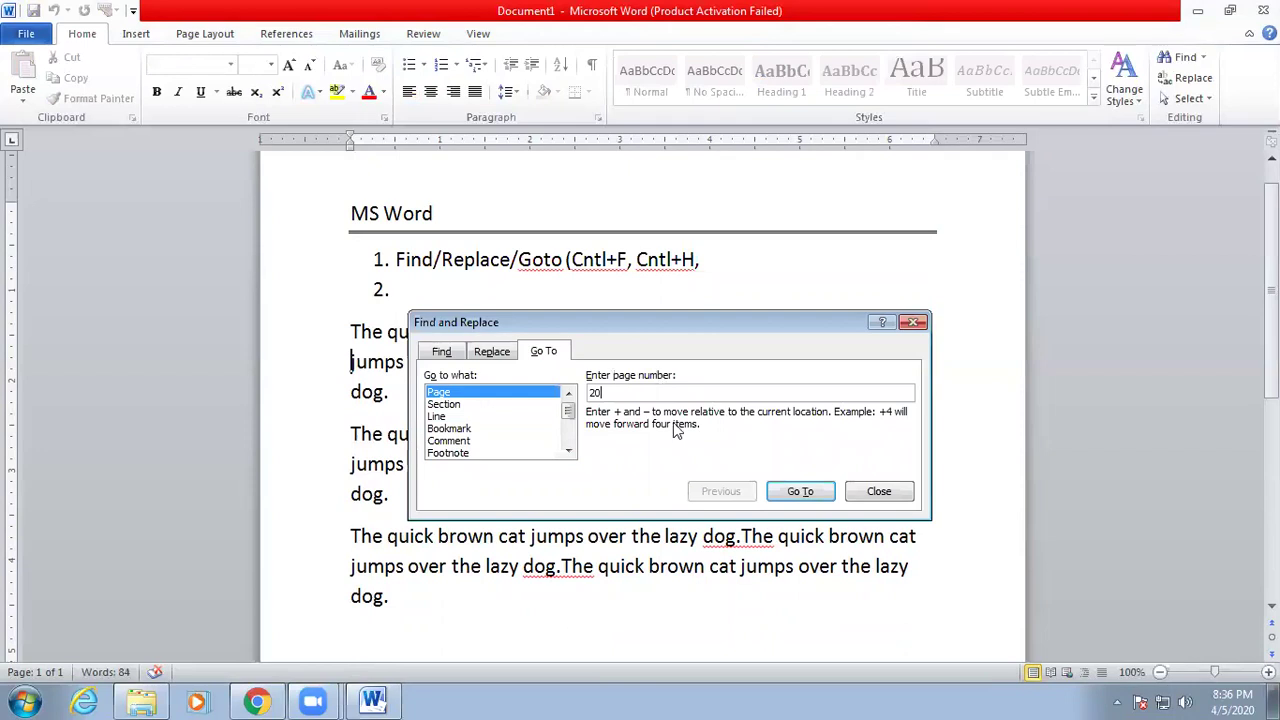
pyautogui.click(864, 491)
pyautogui.click(732, 263)
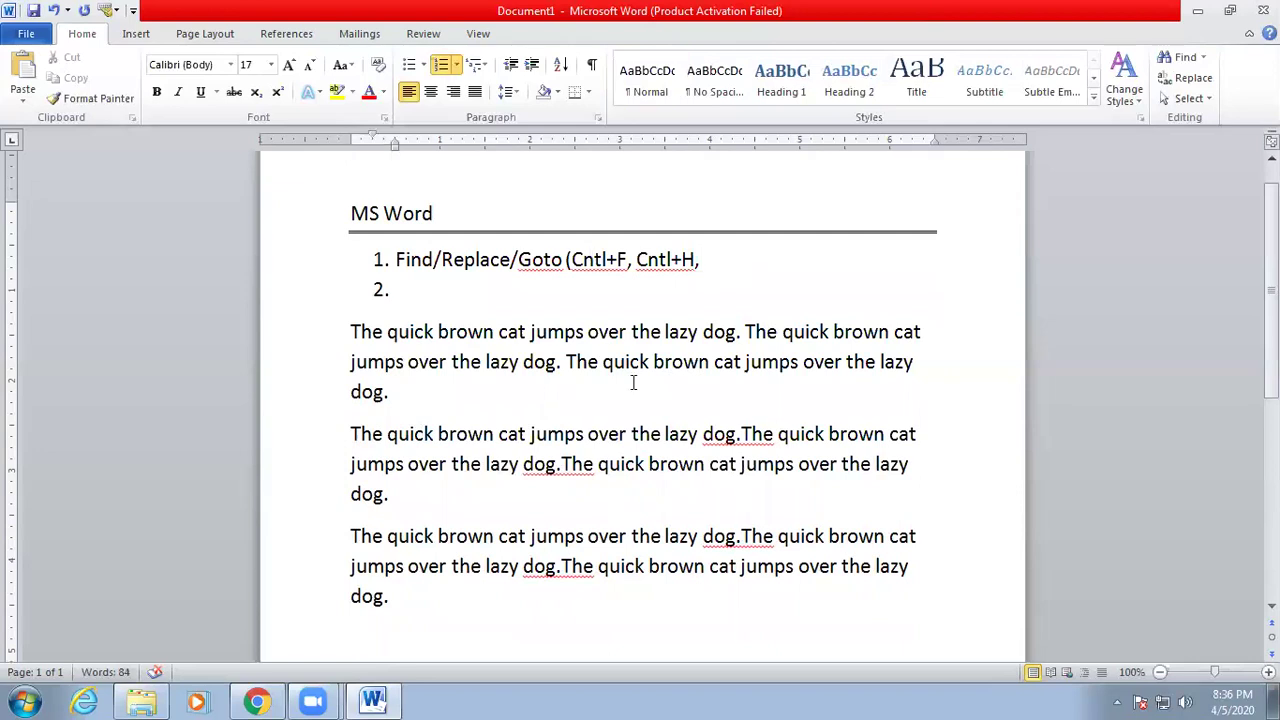
# Finish item 1 with 'Ctnl+G)', add item 2 'Format Painter', and insert a blank line above the first paragraph
pyautogui.scroll(-5, 830, 292)
pyautogui.scroll(5, 889, 406)
pyautogui.scroll(1, 622, 532)
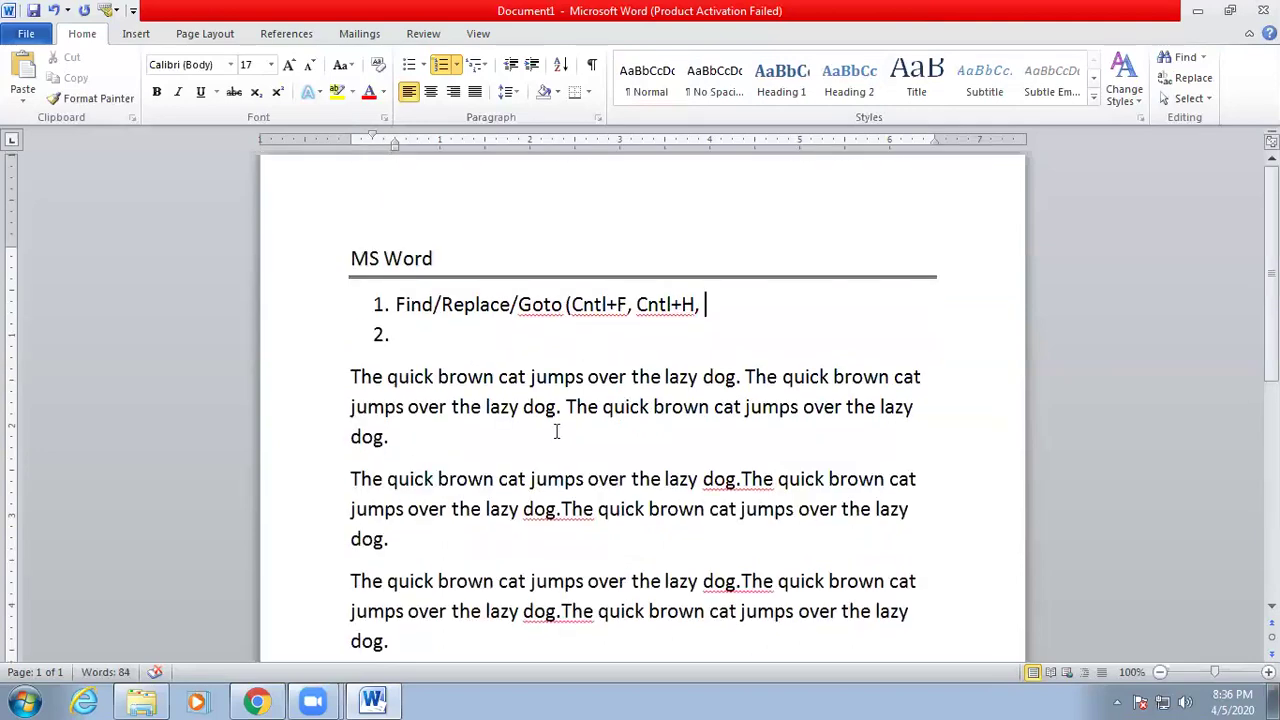
pyautogui.write('Ctnl_')
pyautogui.press('BackSpace')
pyautogui.write('+G) ')
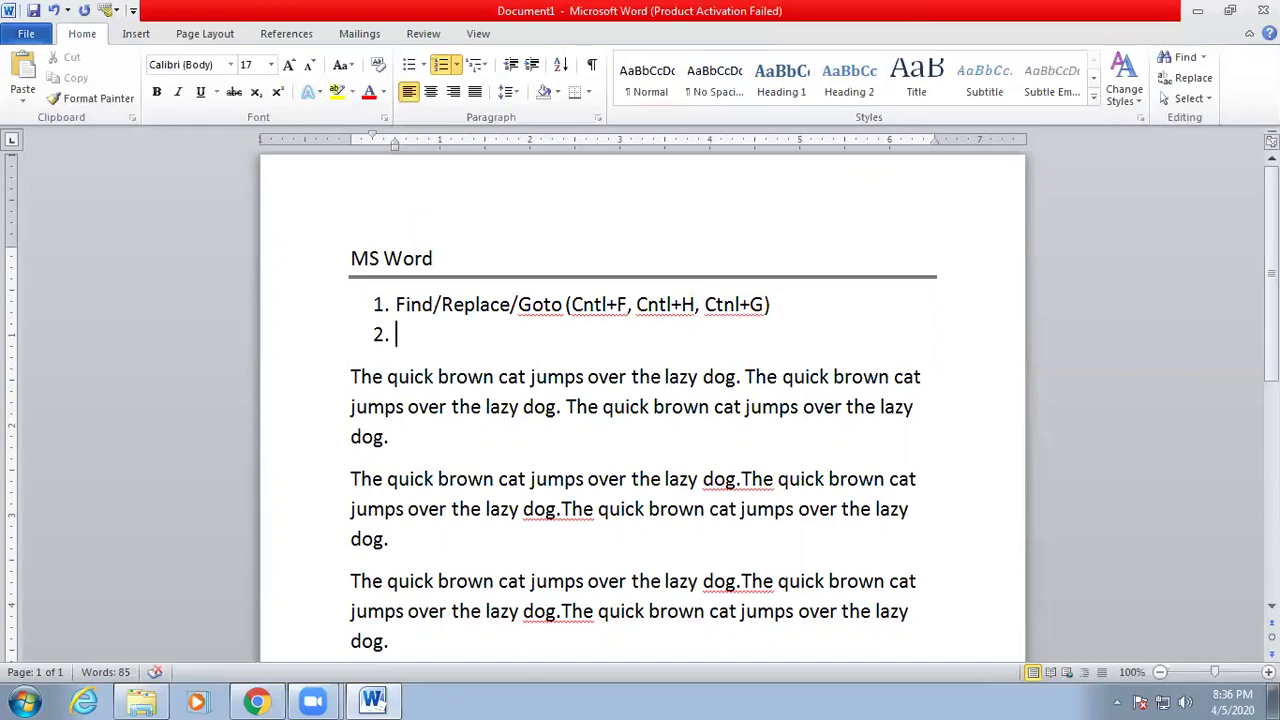
pyautogui.write('Format')
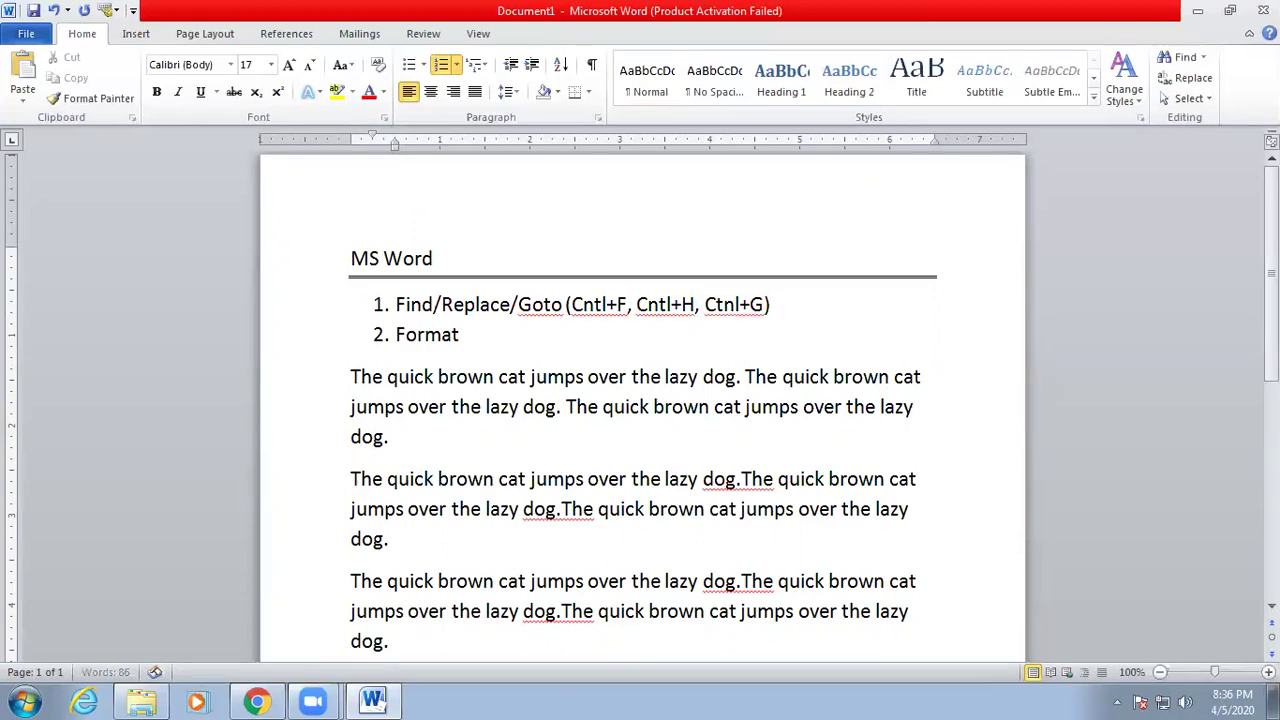
pyautogui.write(' Painter')
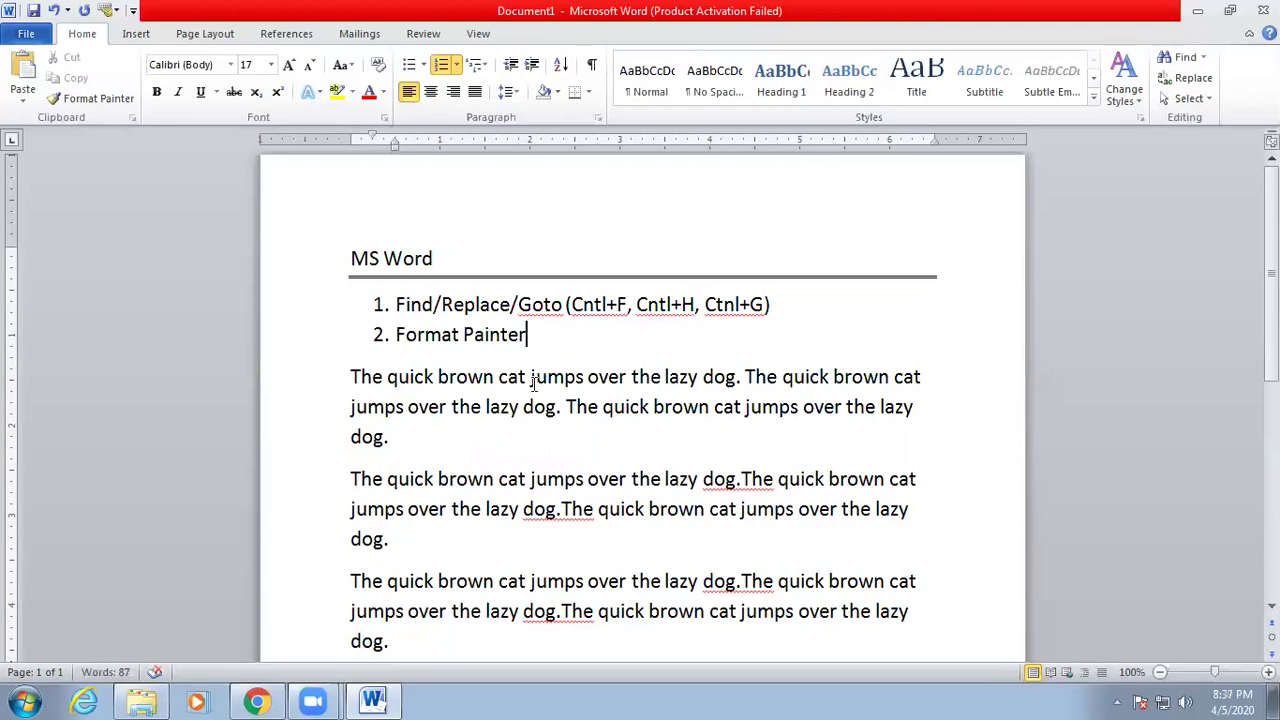
pyautogui.click(352, 378)
pyautogui.press('Return')
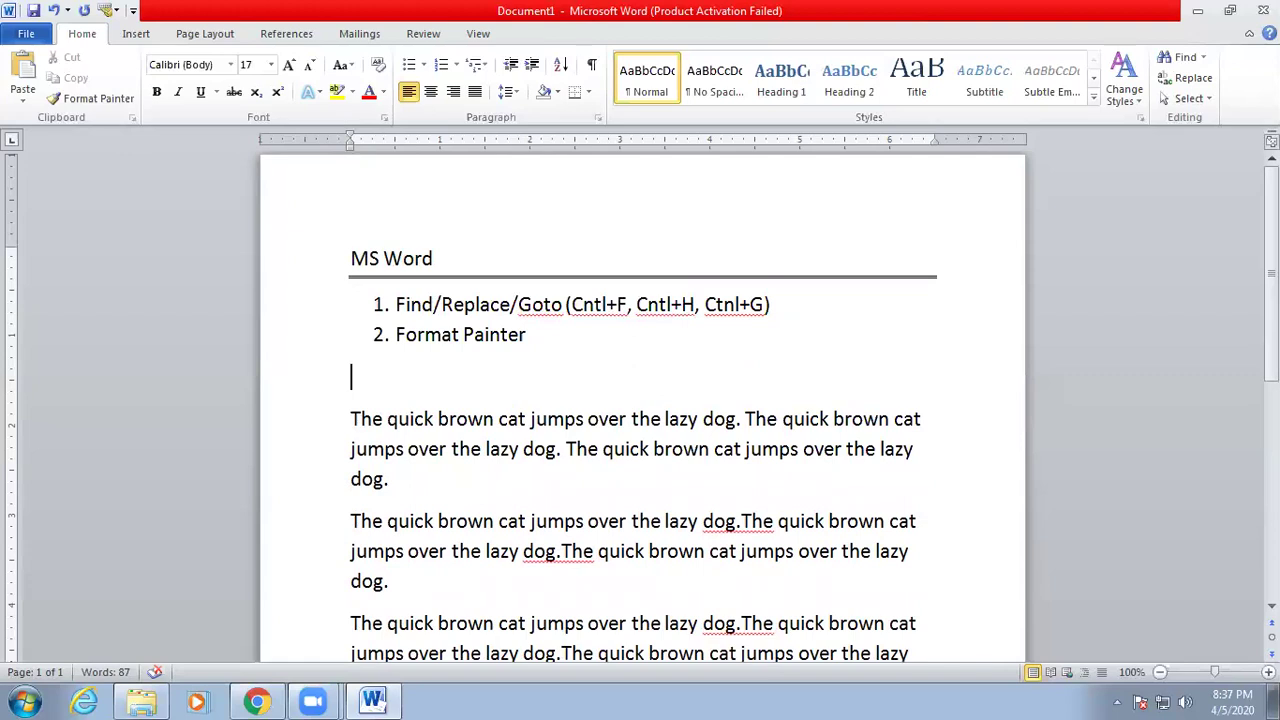
# Type 'Career Objective' on the blank line and add an 'Eduction' line after the first paragraph
pyautogui.write('Career O')
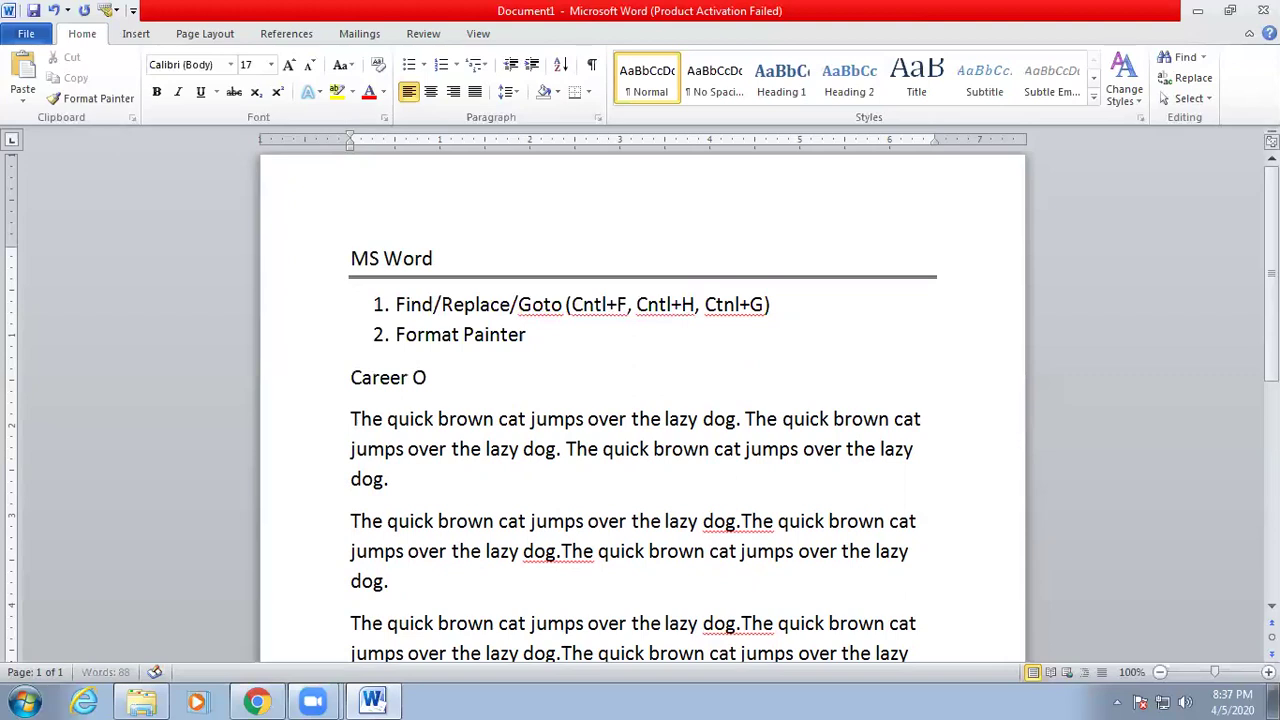
pyautogui.write('bjective')
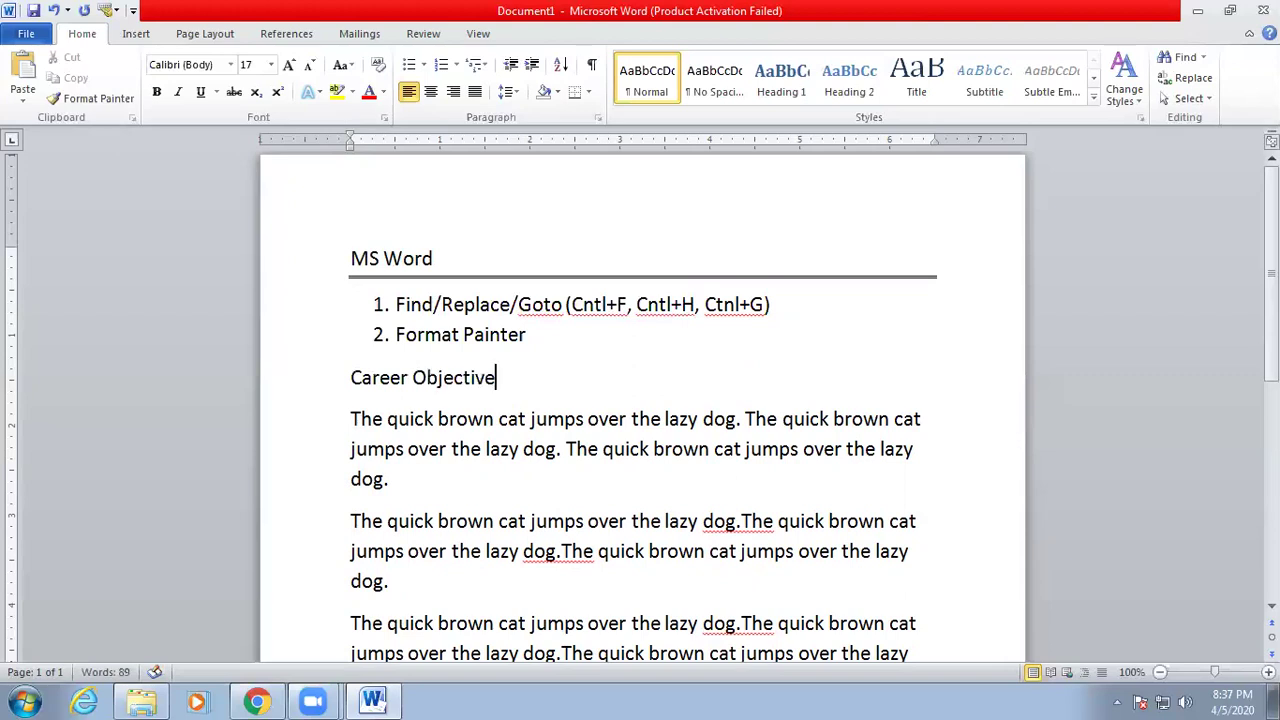
pyautogui.click(420, 503)
pyautogui.press('Return')
pyautogui.write('Educ')
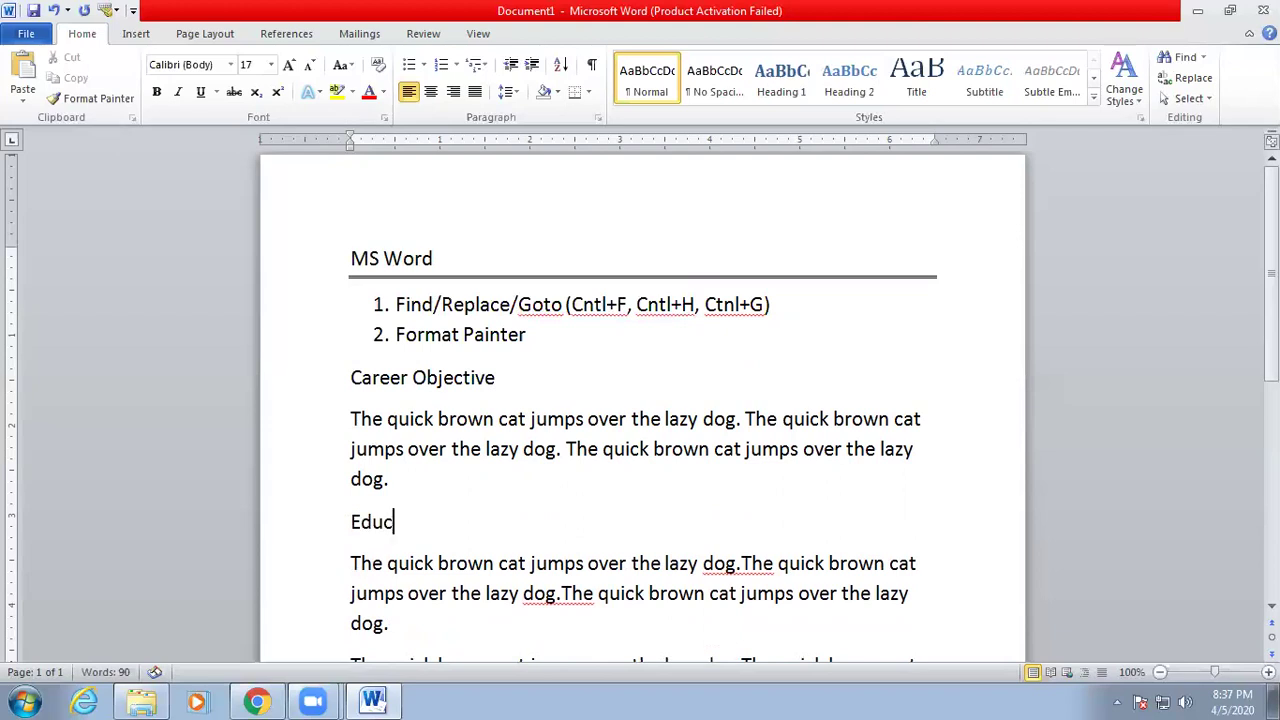
pyautogui.write('tion')
# Make the Career Objective heading bold, italic, underlined and red
pyautogui.moveTo(498, 384); pyautogui.dragTo(386, 378)
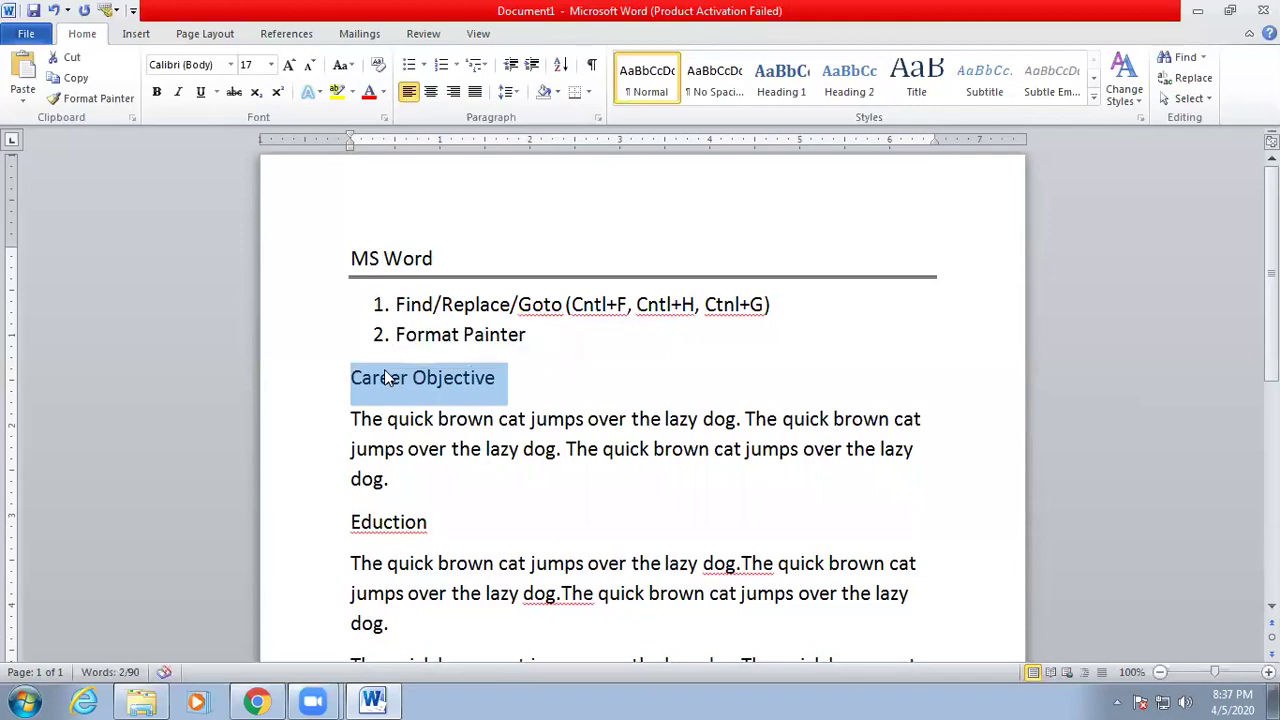
pyautogui.hotkey('ctrl', 'b')
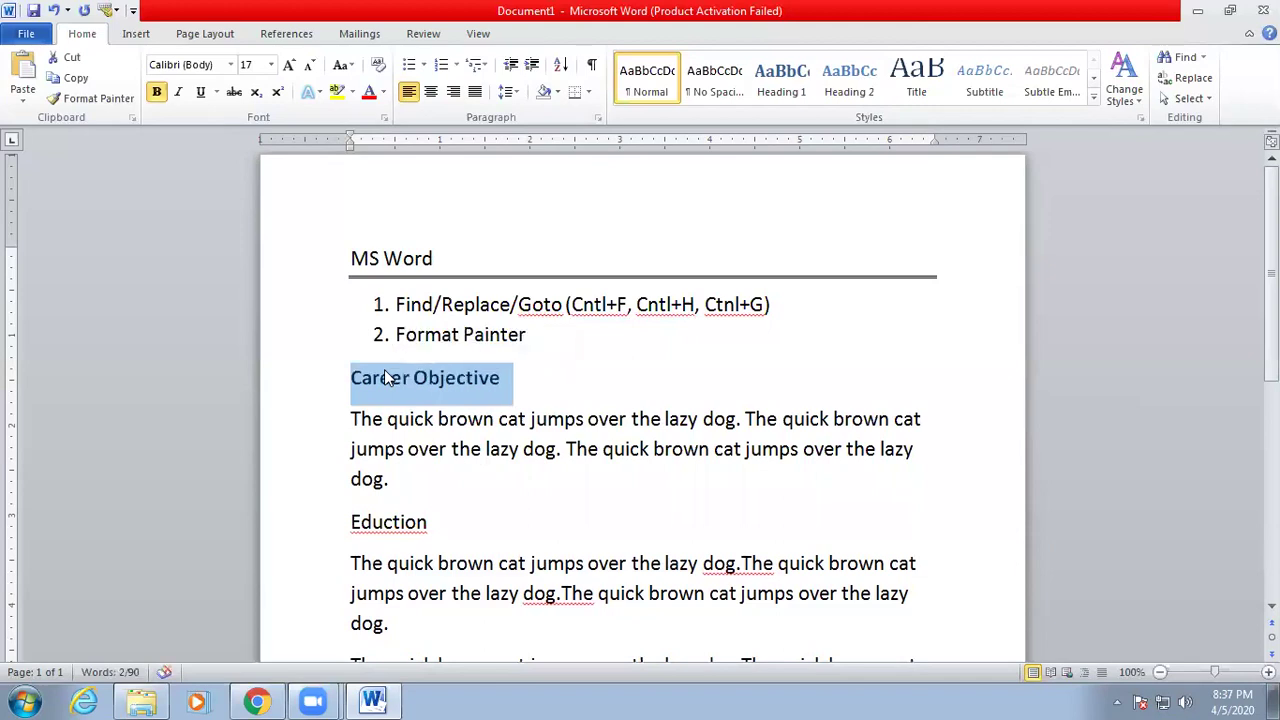
pyautogui.hotkey('ctrl', 'i')
pyautogui.hotkey('ctrl', 'u')
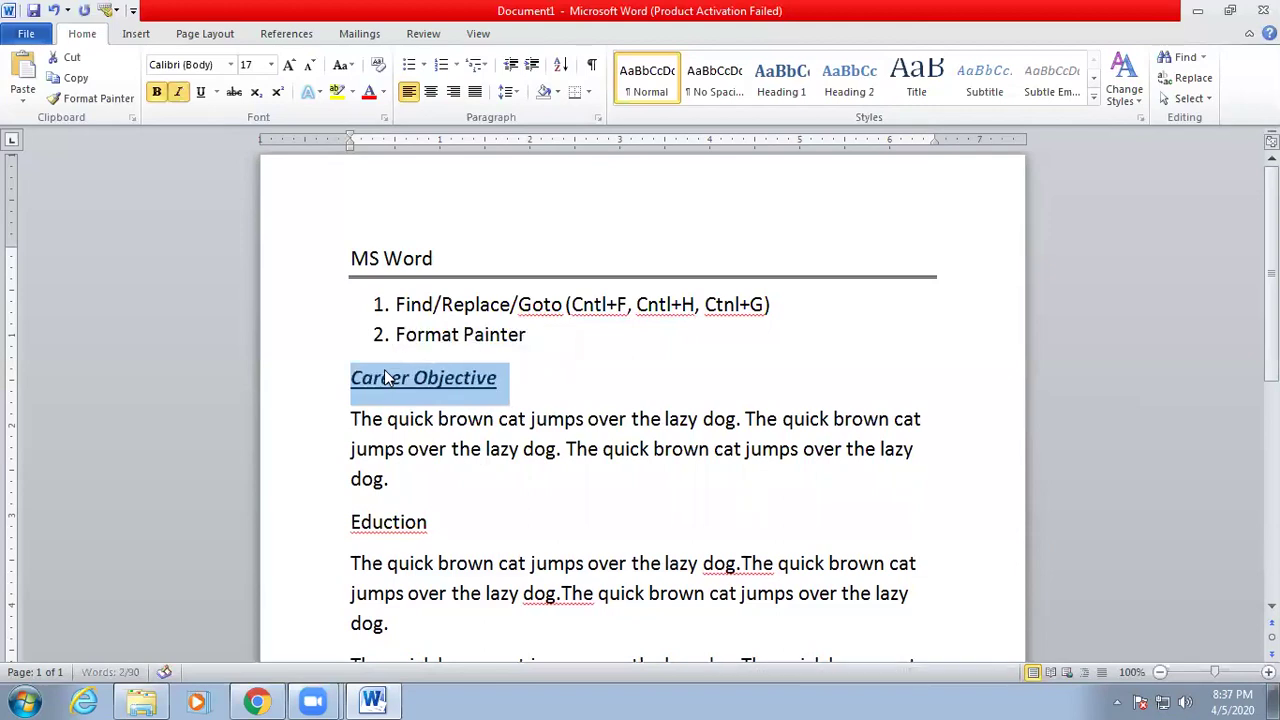
pyautogui.click(383, 92)
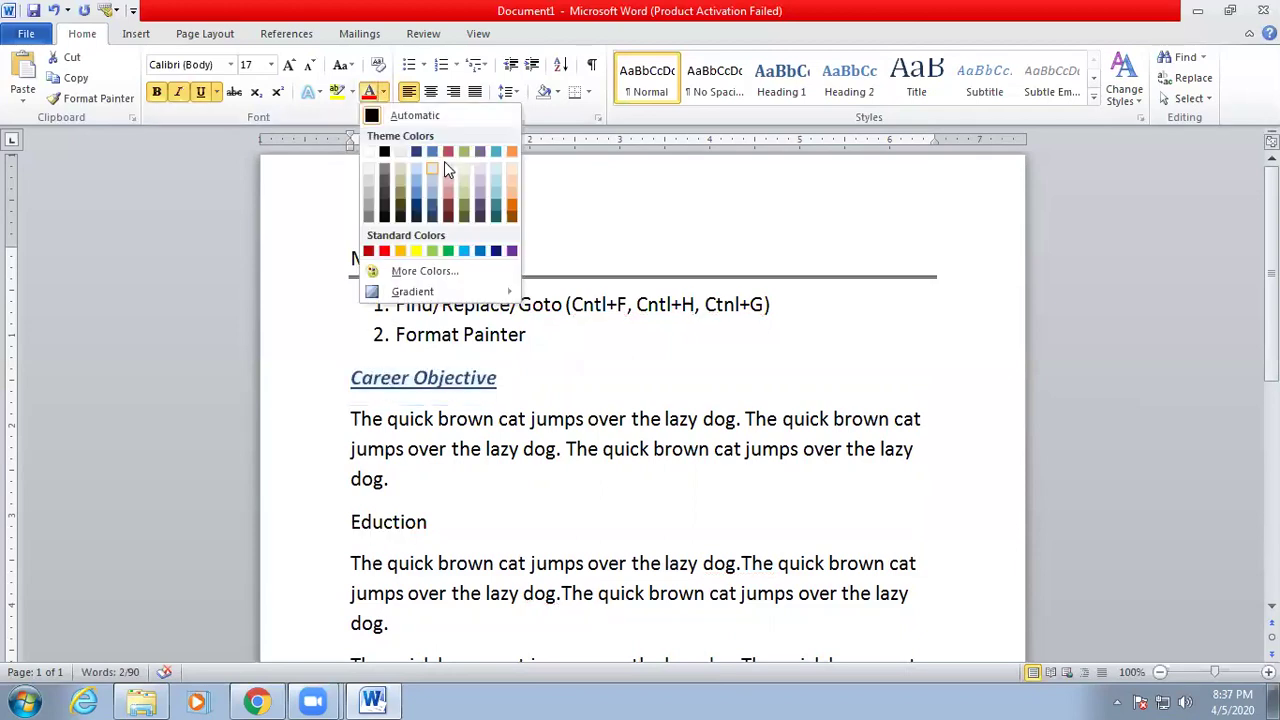
pyautogui.click(446, 154)
pyautogui.click(547, 418)
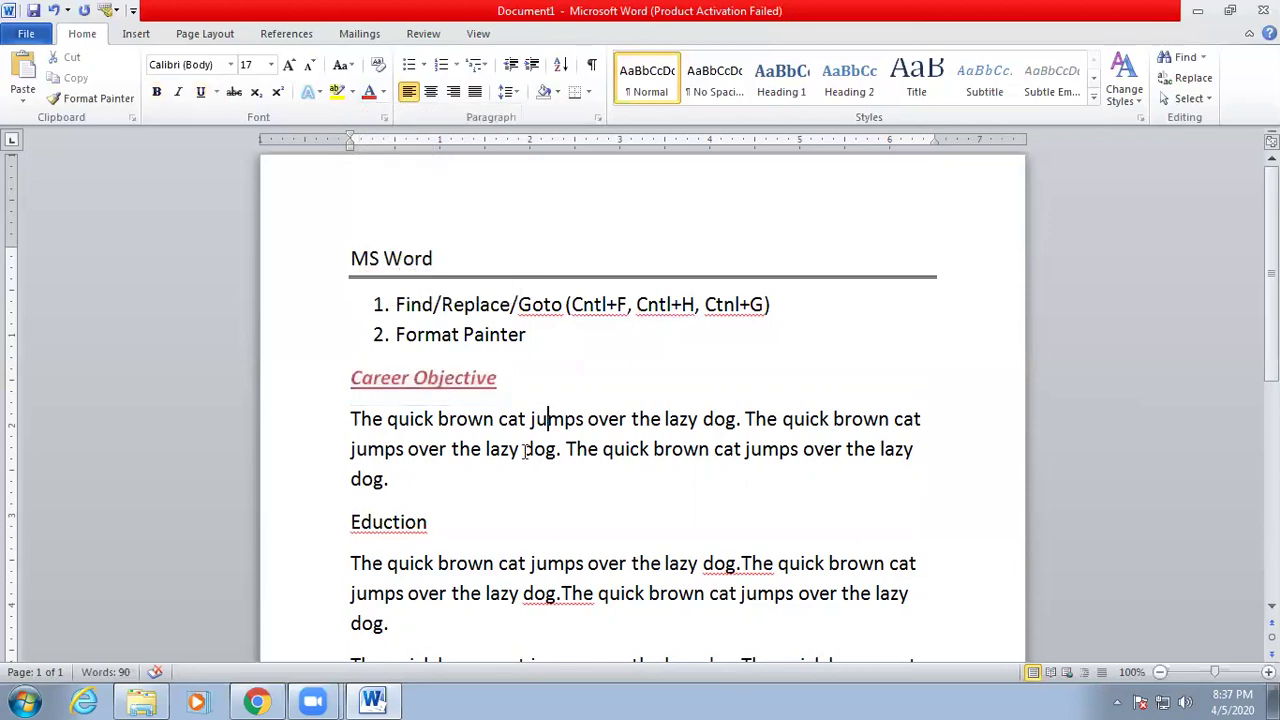
# Correct the misspelled 'Eduction' to 'Education' from the spelling suggestions
pyautogui.click(432, 525)
pyautogui.hotkey('shift', 'F10')
pyautogui.click(490, 176)
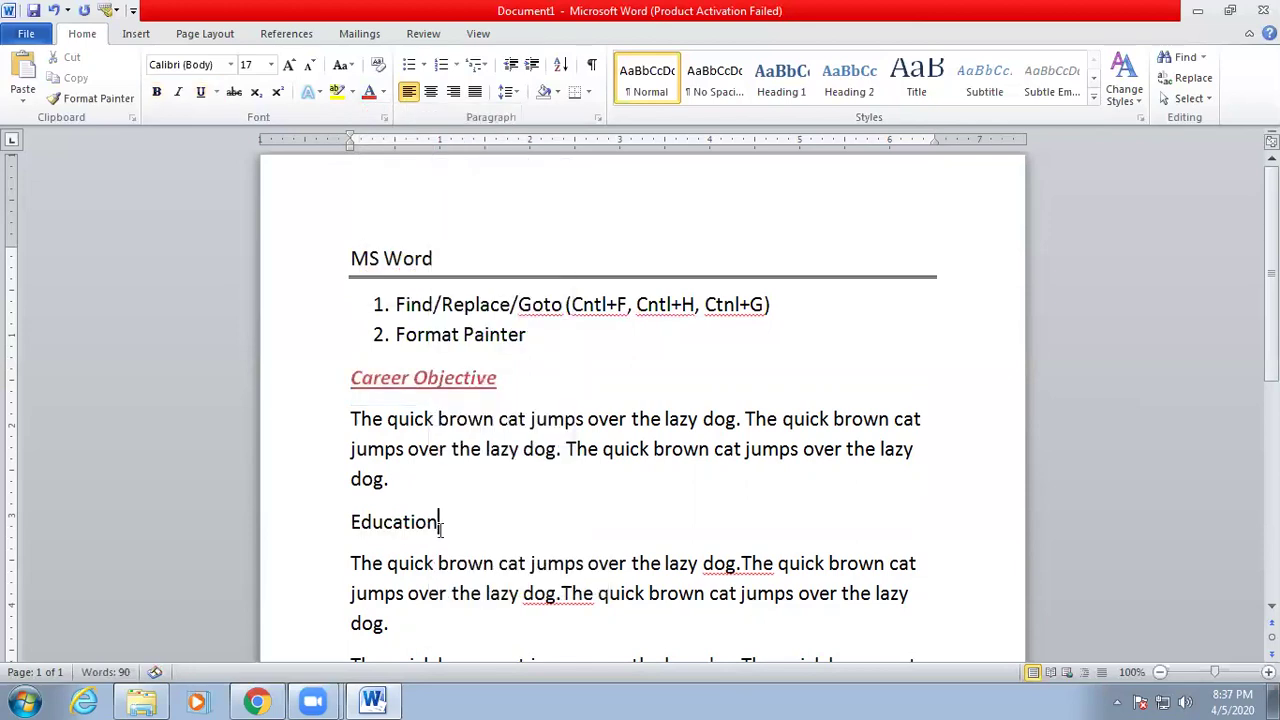
pyautogui.scroll(-1, 437, 440)
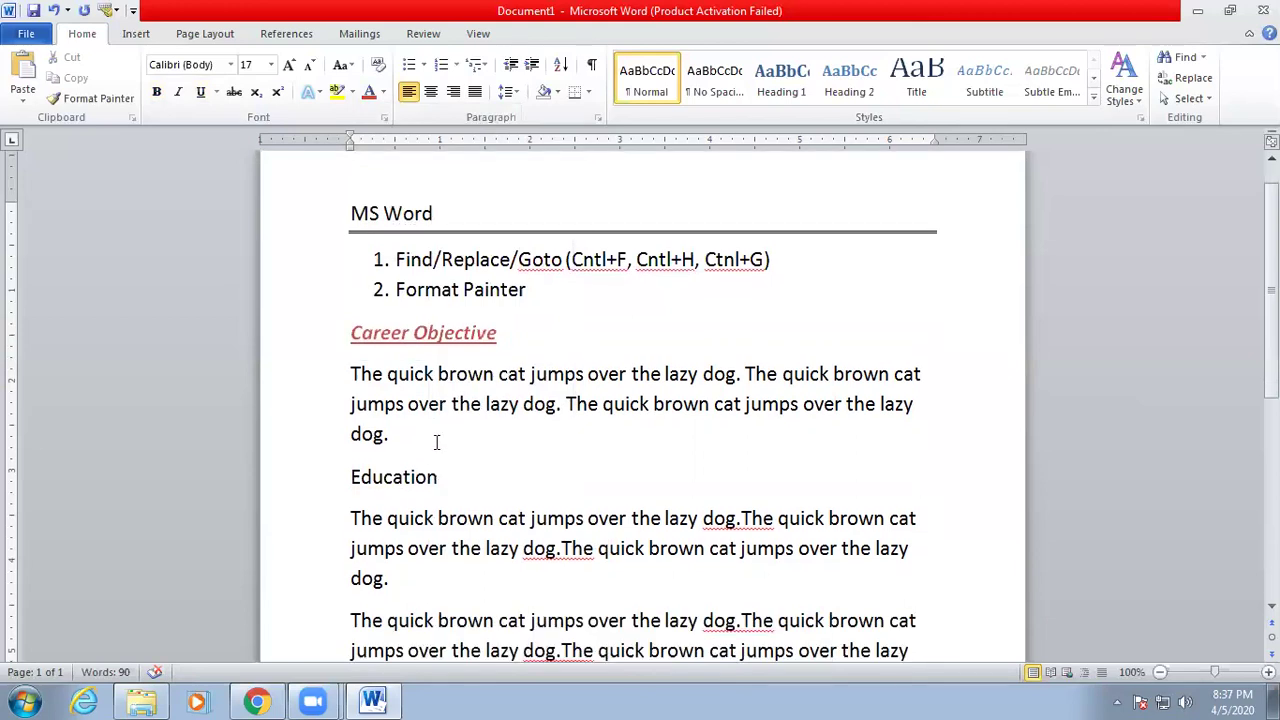
# Make the Education heading bold only, reverting the italic and underline
pyautogui.moveTo(351, 470); pyautogui.dragTo(452, 478)
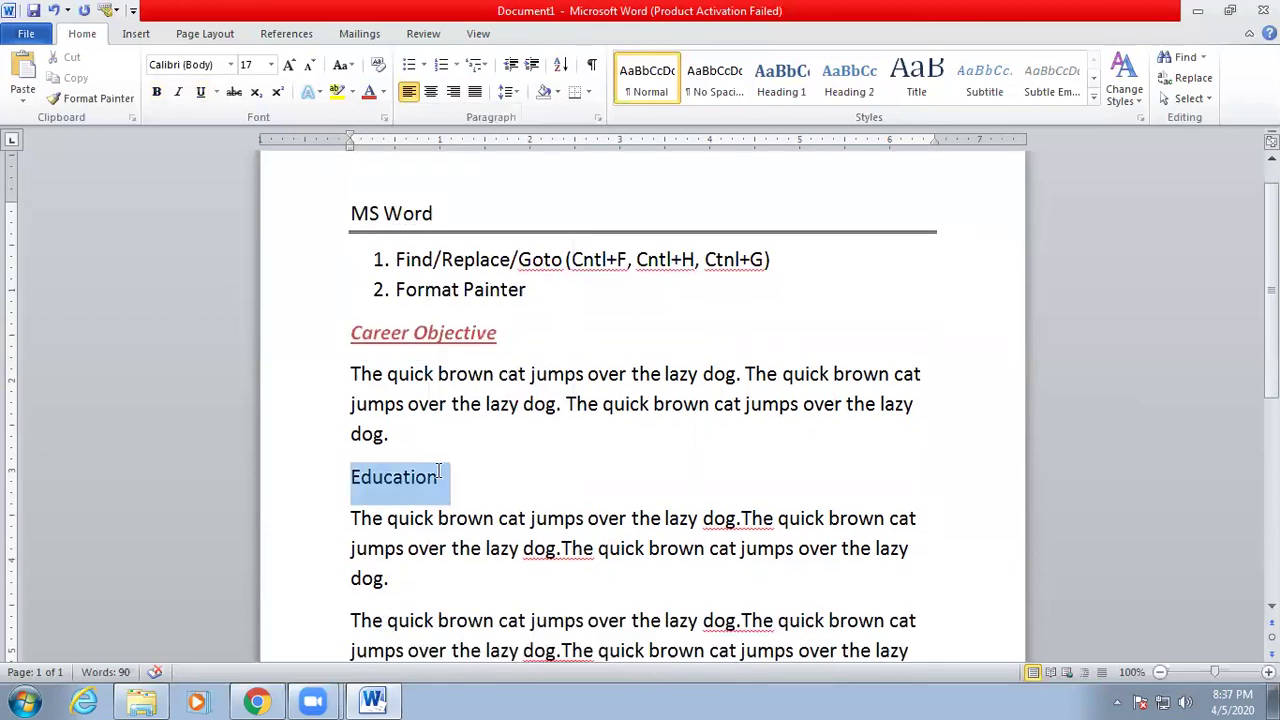
pyautogui.hotkey('shift', 'Left')
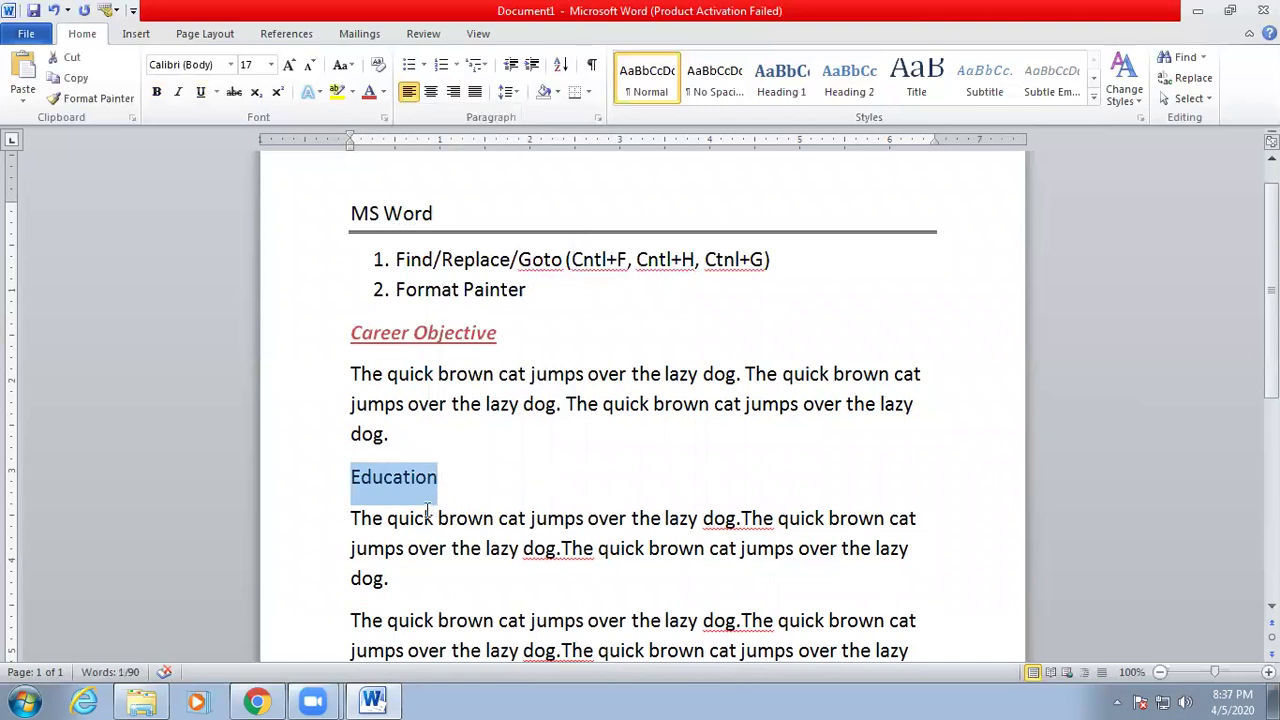
pyautogui.hotkey('ctrl', 'b')
pyautogui.hotkey('ctrl', 'i')
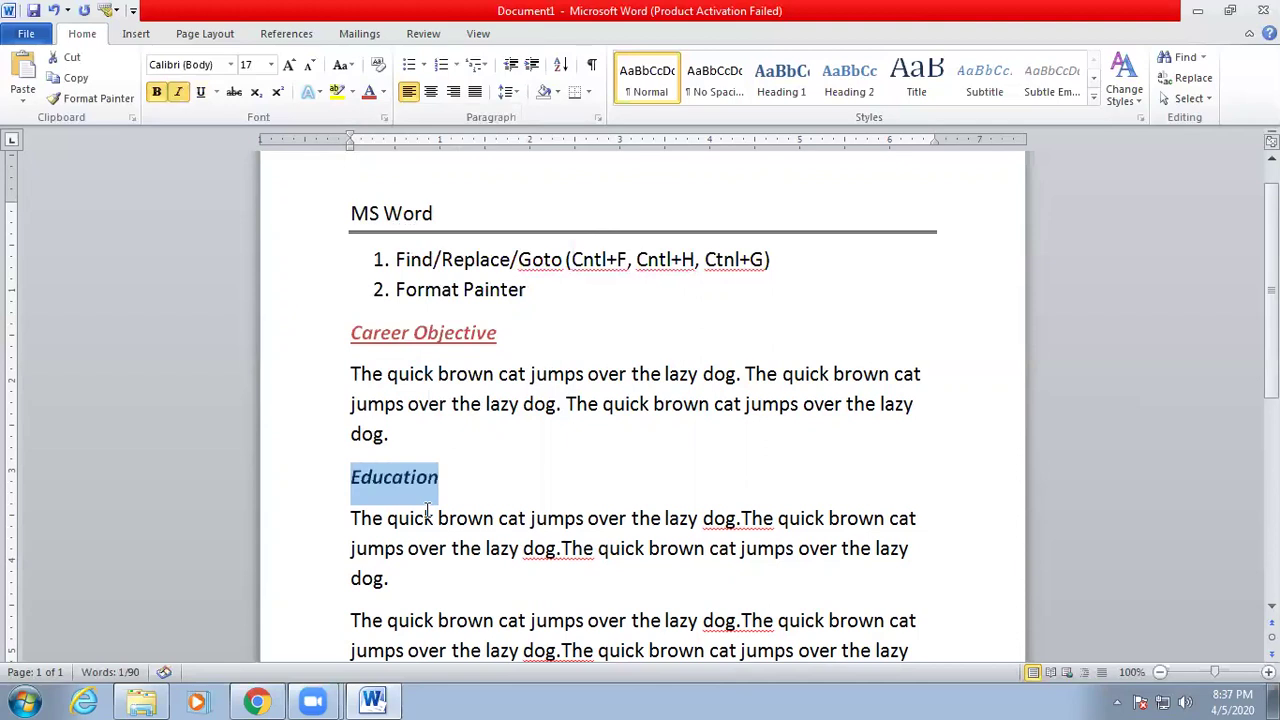
pyautogui.hotkey('ctrl', 'u')
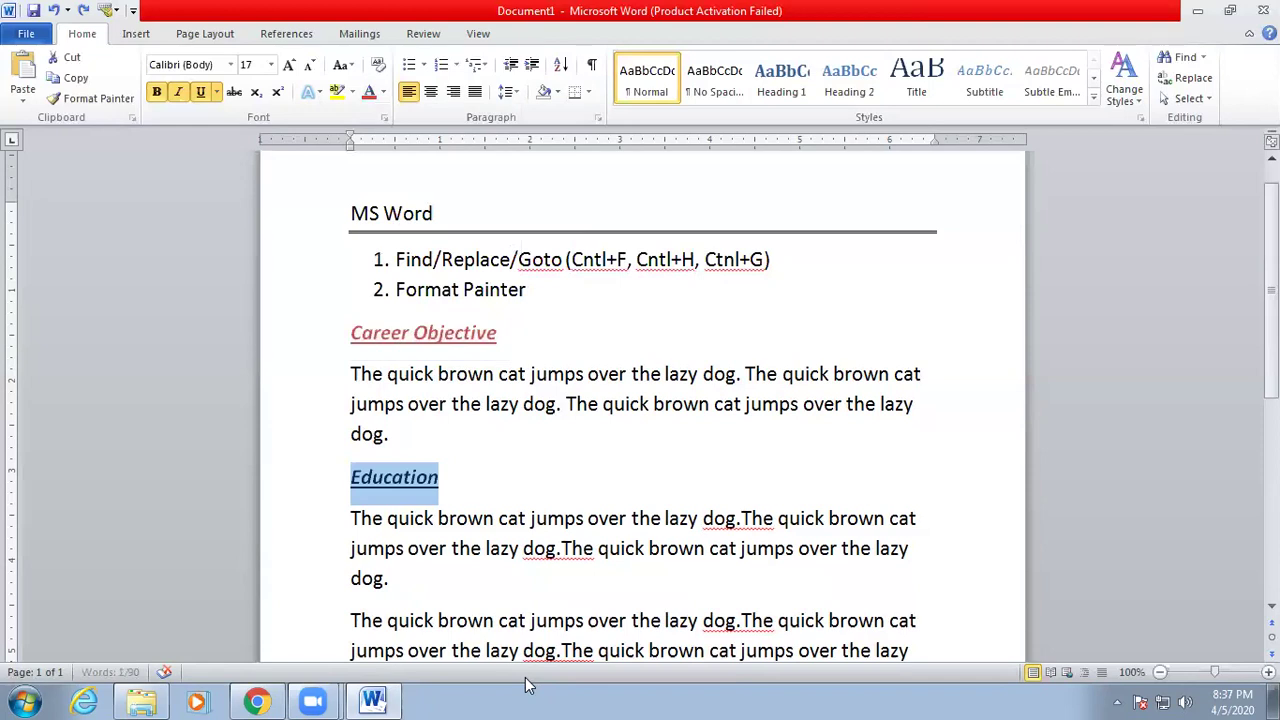
pyautogui.hotkey('ctrl', 'z')
pyautogui.hotkey('ctrl', 'z')
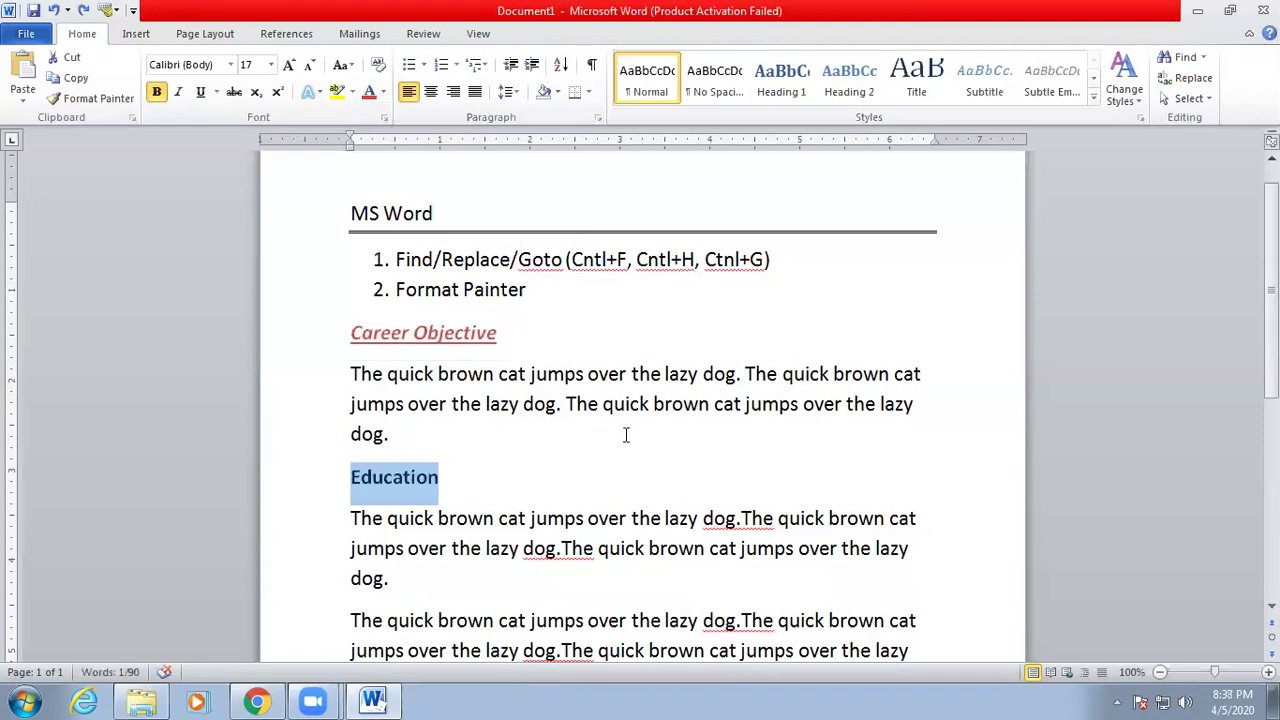
pyautogui.click(620, 422)
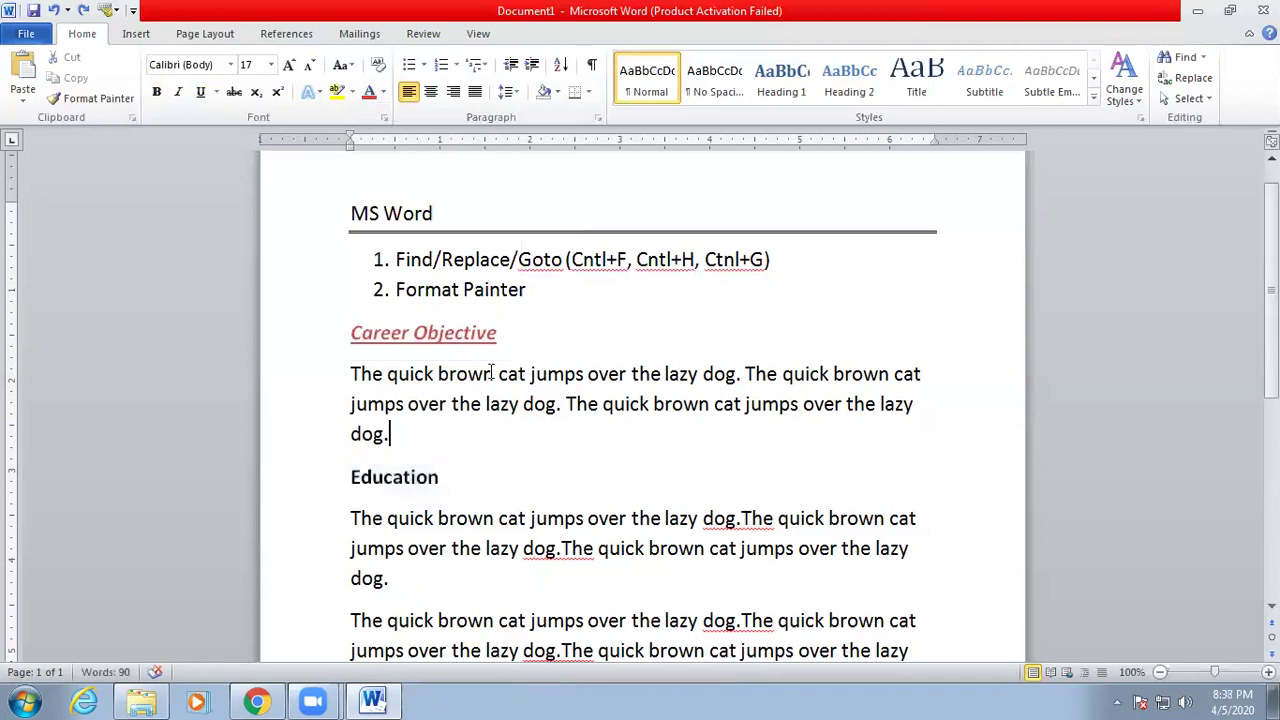
pyautogui.click(441, 333)
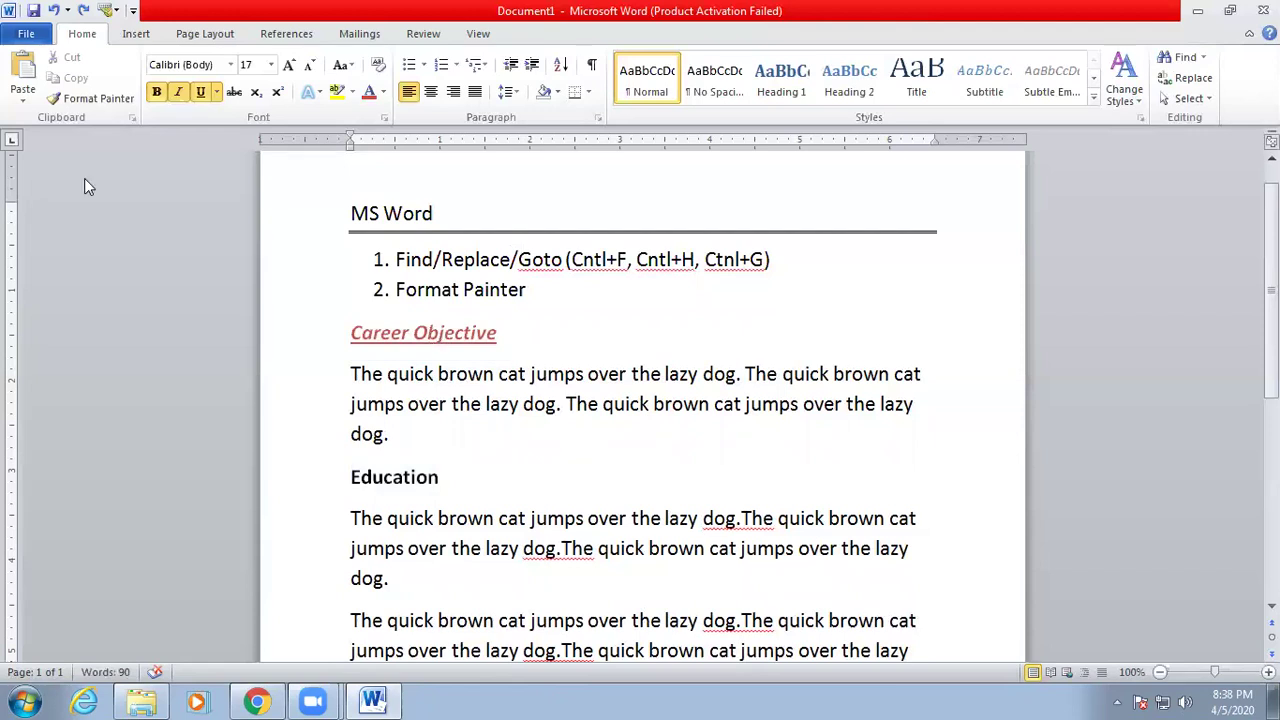
# Copy Career Objective's formatting onto the Education heading with Format Painter
pyautogui.click(86, 99)
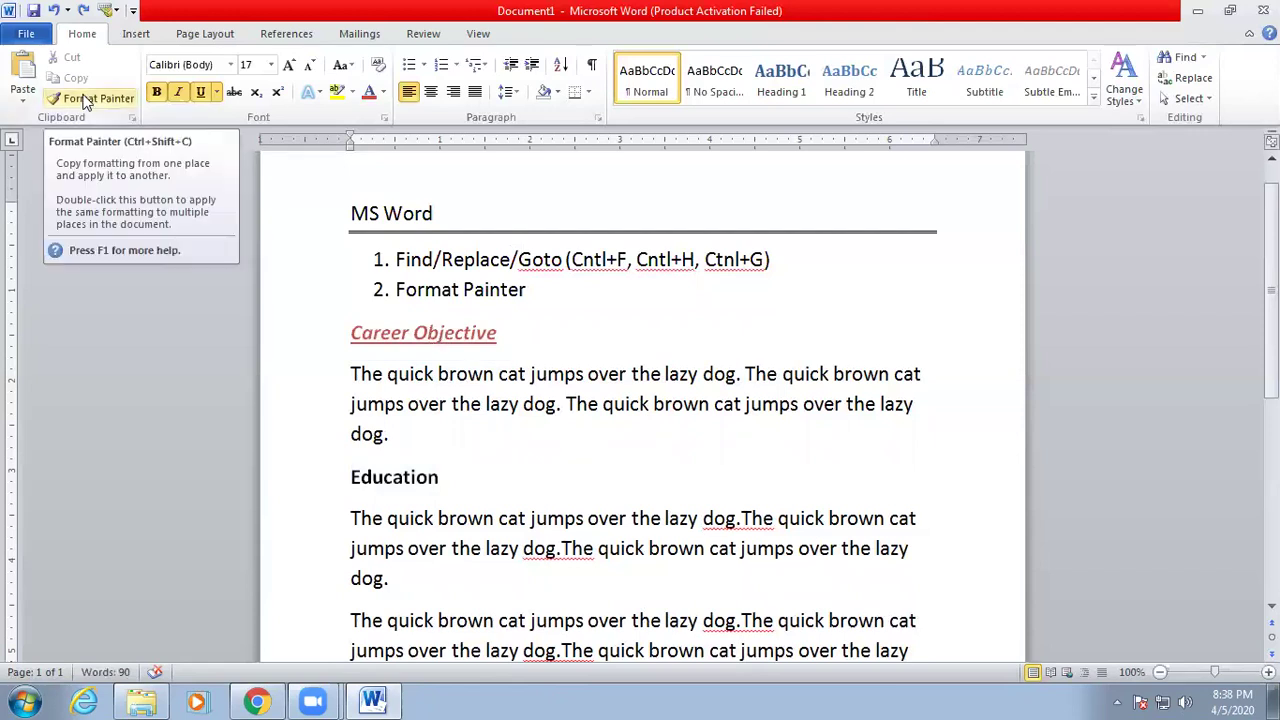
pyautogui.click(86, 99)
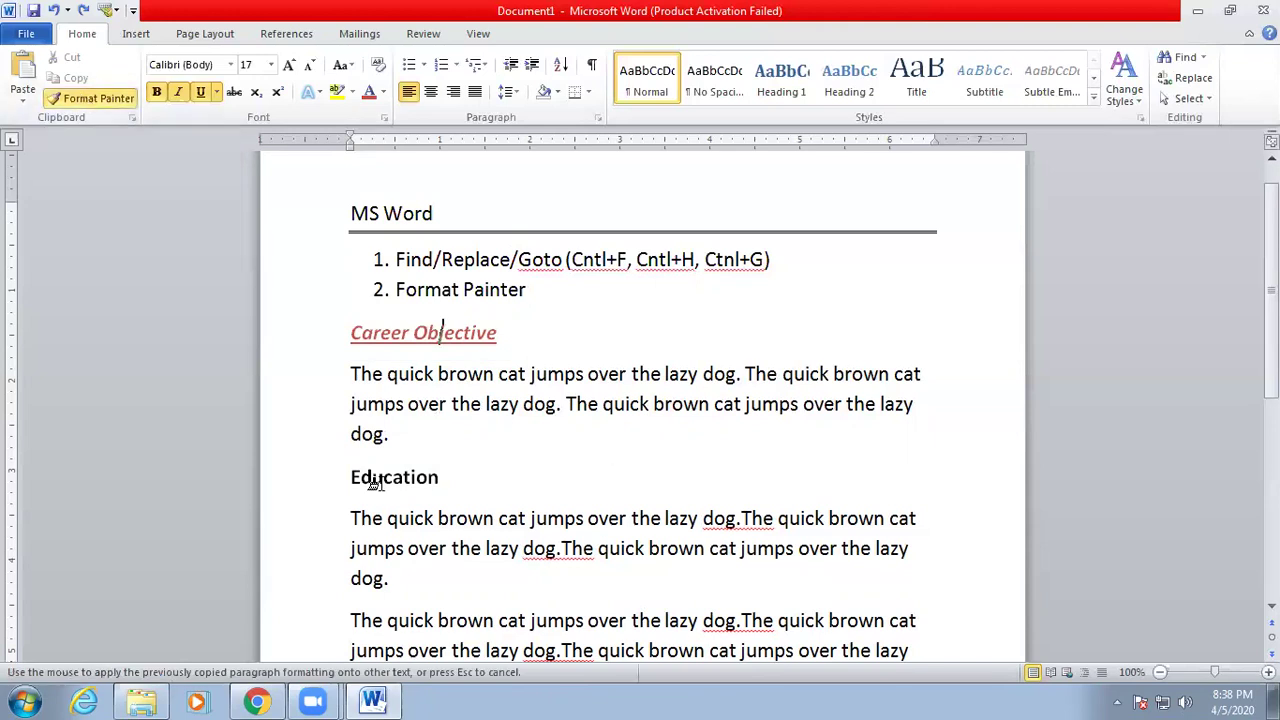
pyautogui.click(448, 500)
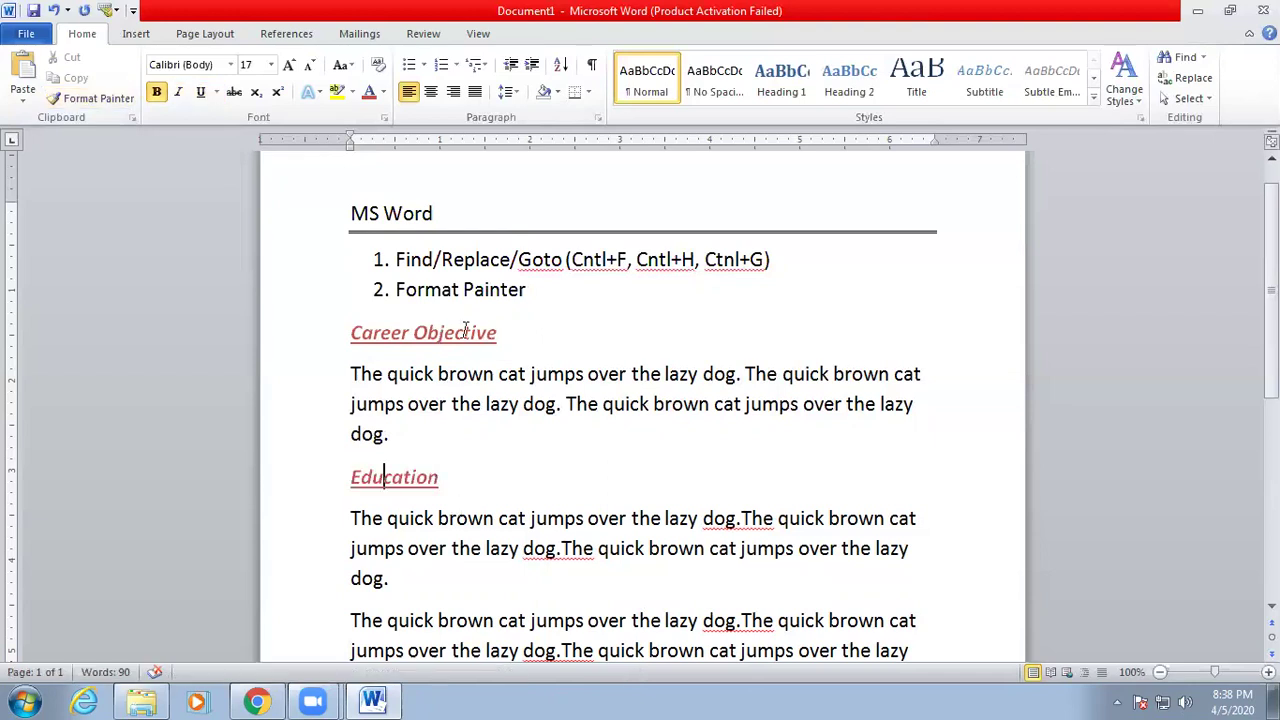
# Add an 'Experience' line after the Education paragraph
pyautogui.scroll(-1, 436, 453)
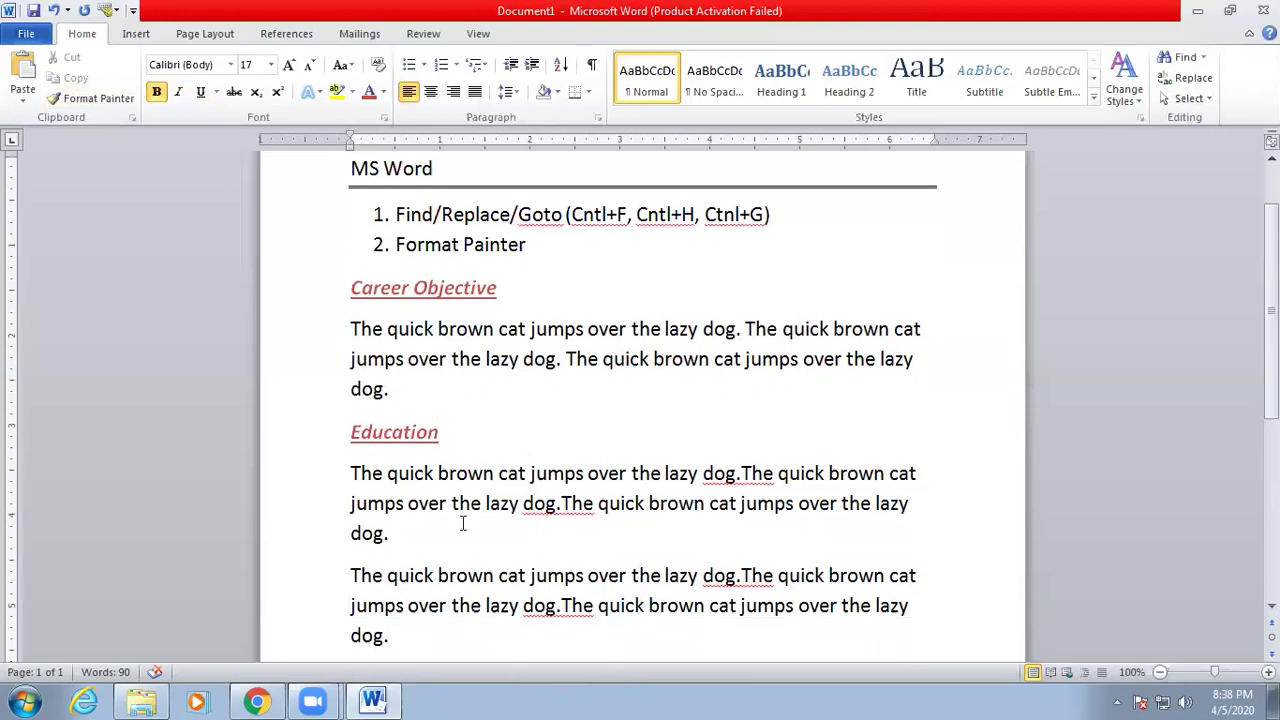
pyautogui.click(443, 534)
pyautogui.press('Return')
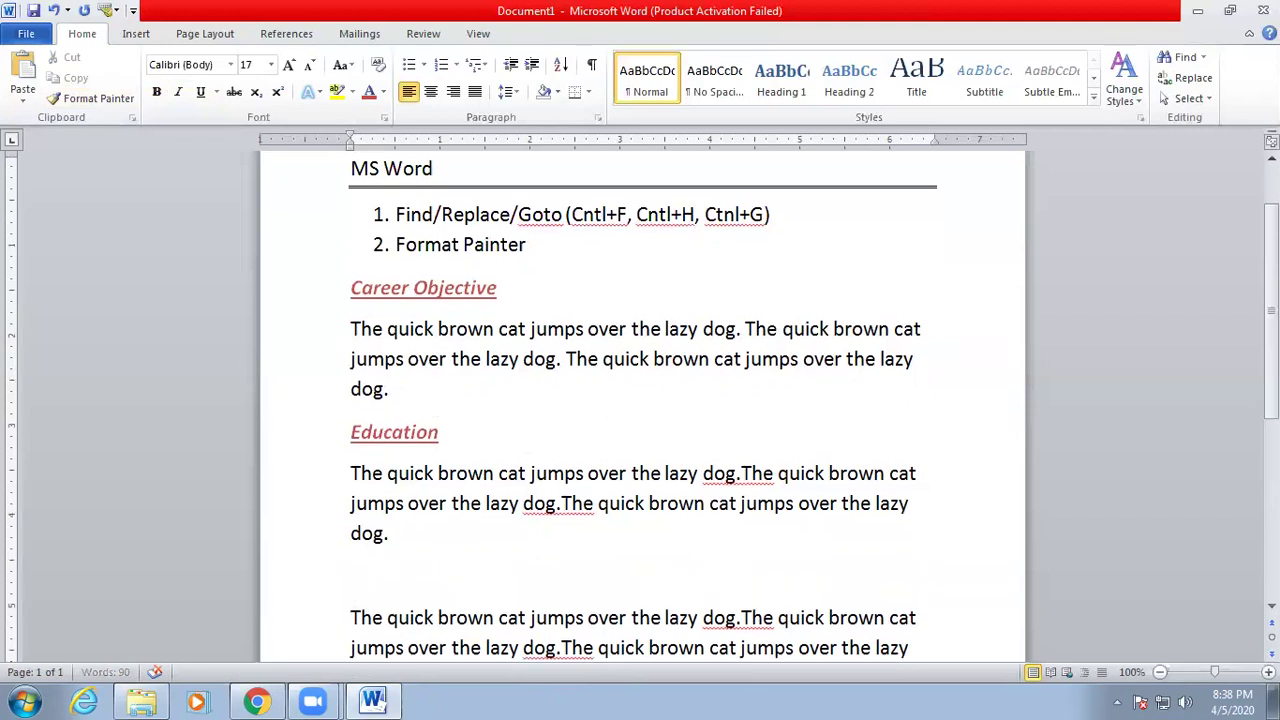
pyautogui.write('Experin')
pyautogui.press('BackSpace')
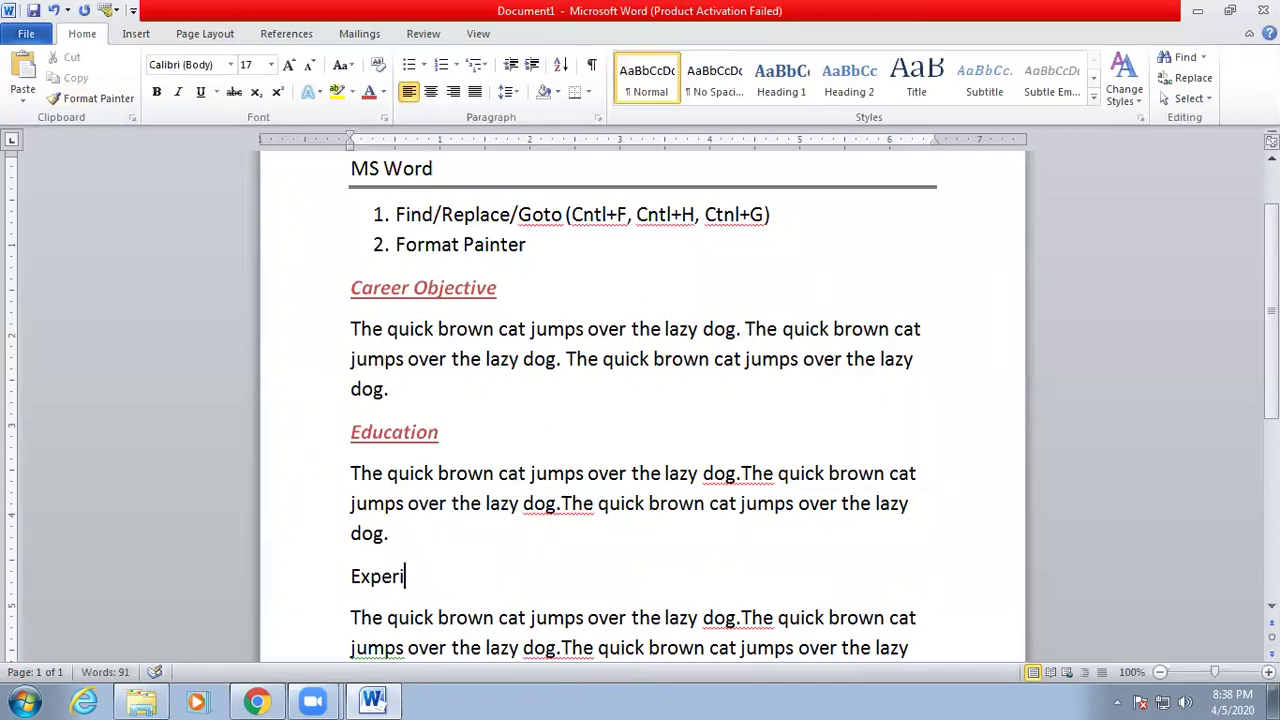
pyautogui.write('ence')
pyautogui.press('Up')
pyautogui.press('Up')
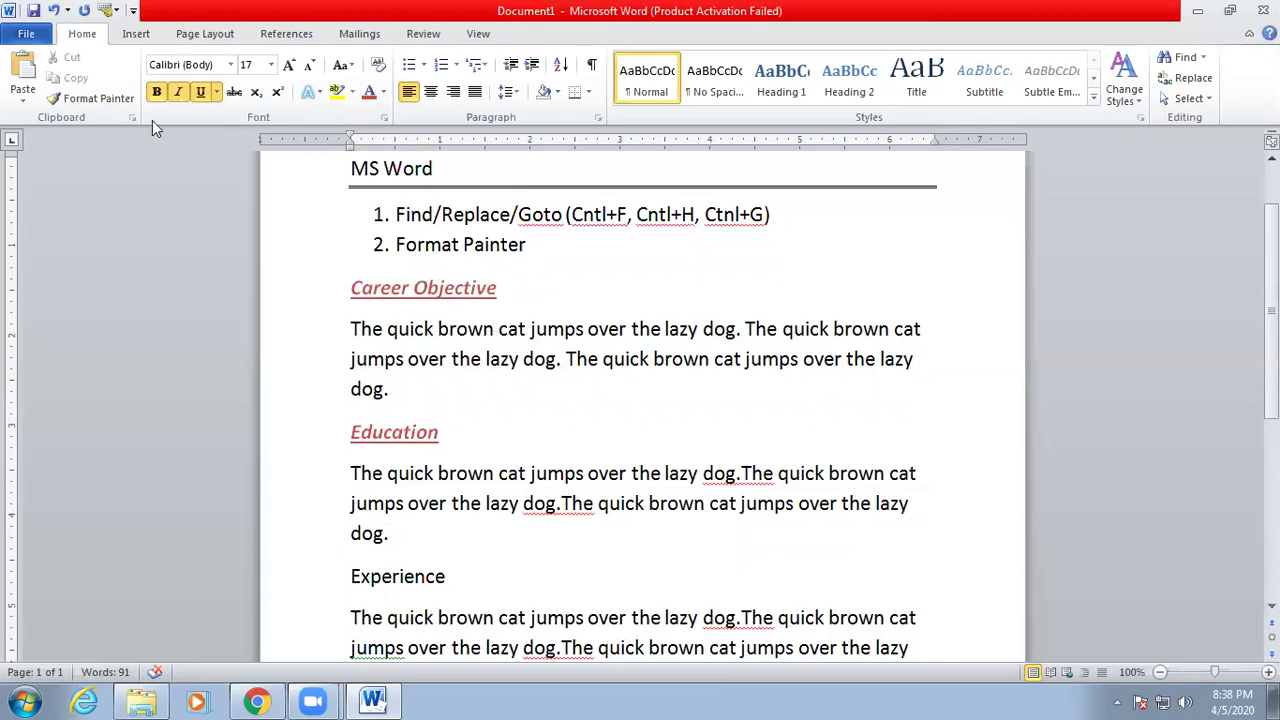
# Paint Education's formatting onto Experience, the words quick, over and lazy, and Education's last sentence
pyautogui.click(107, 97)
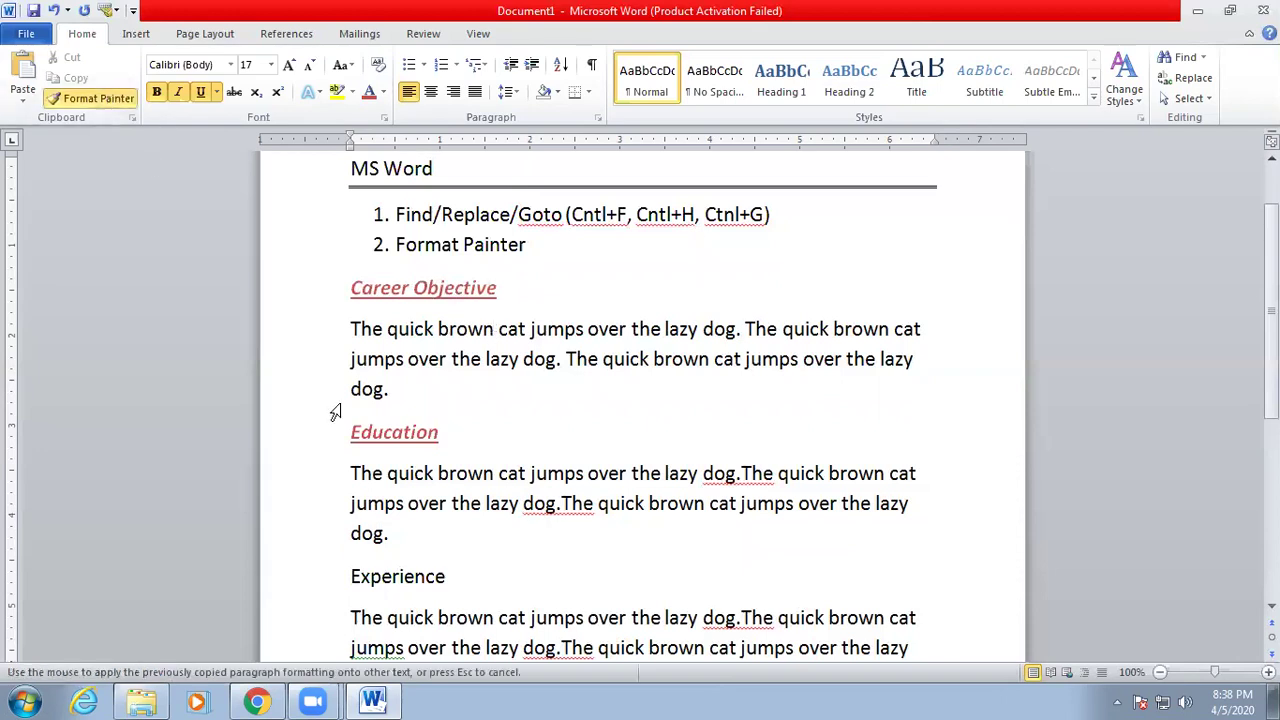
pyautogui.scroll(-1, 408, 487)
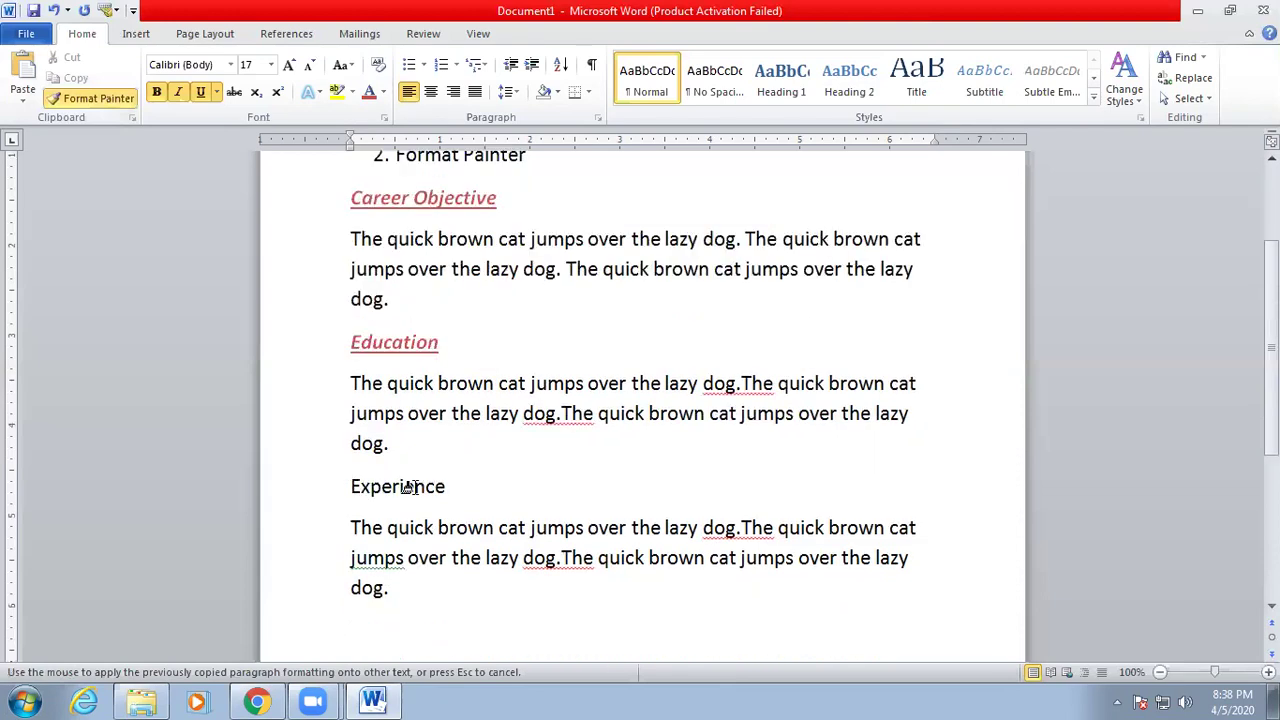
pyautogui.click(408, 487)
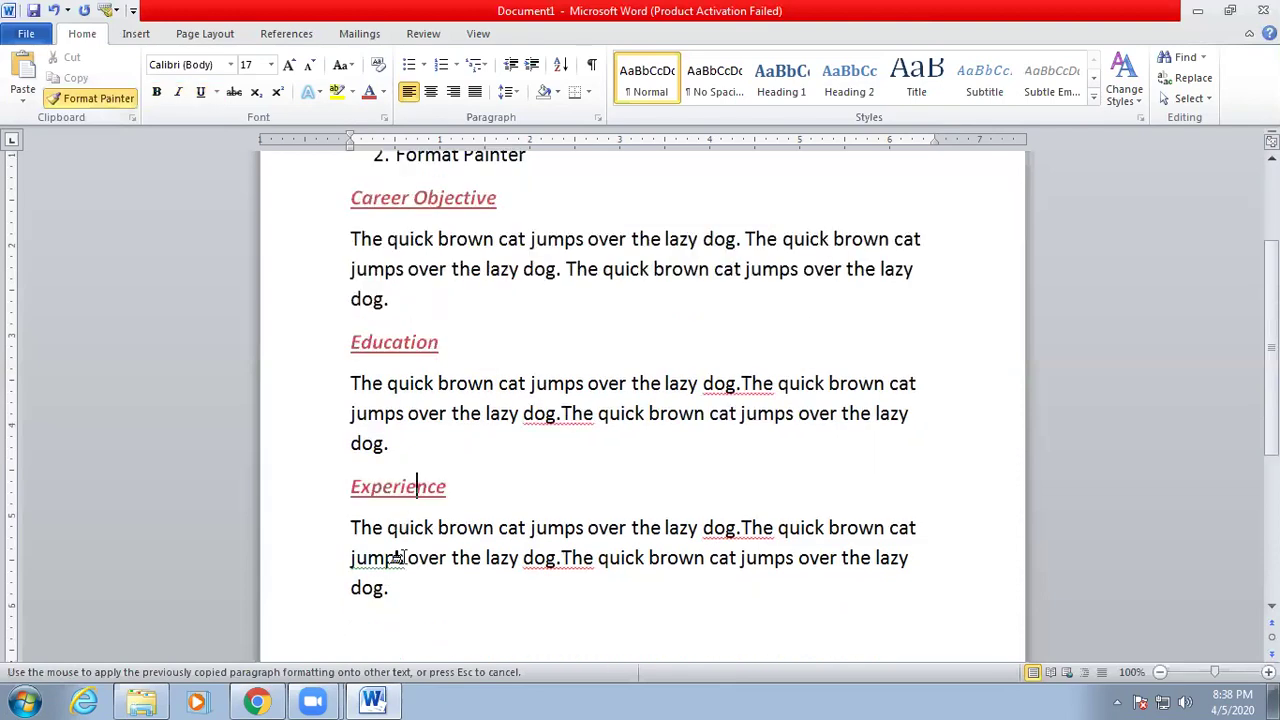
pyautogui.click(787, 531)
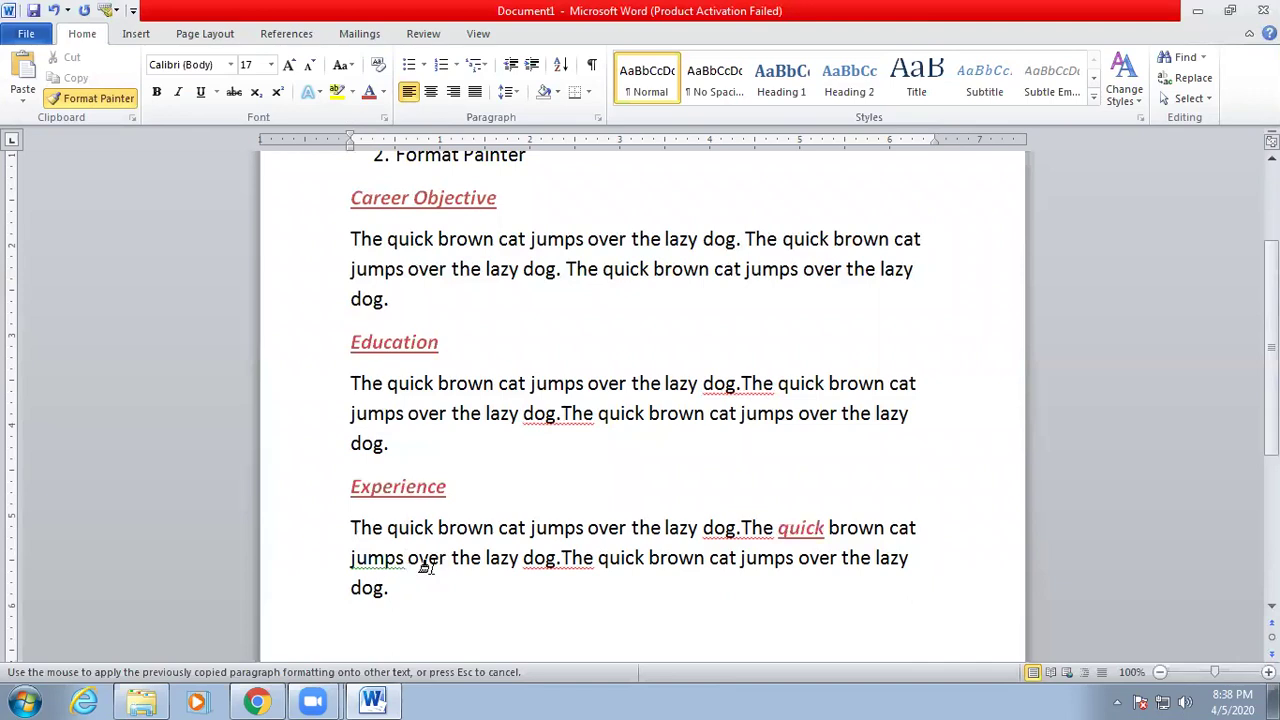
pyautogui.click(427, 558)
pyautogui.click(893, 560)
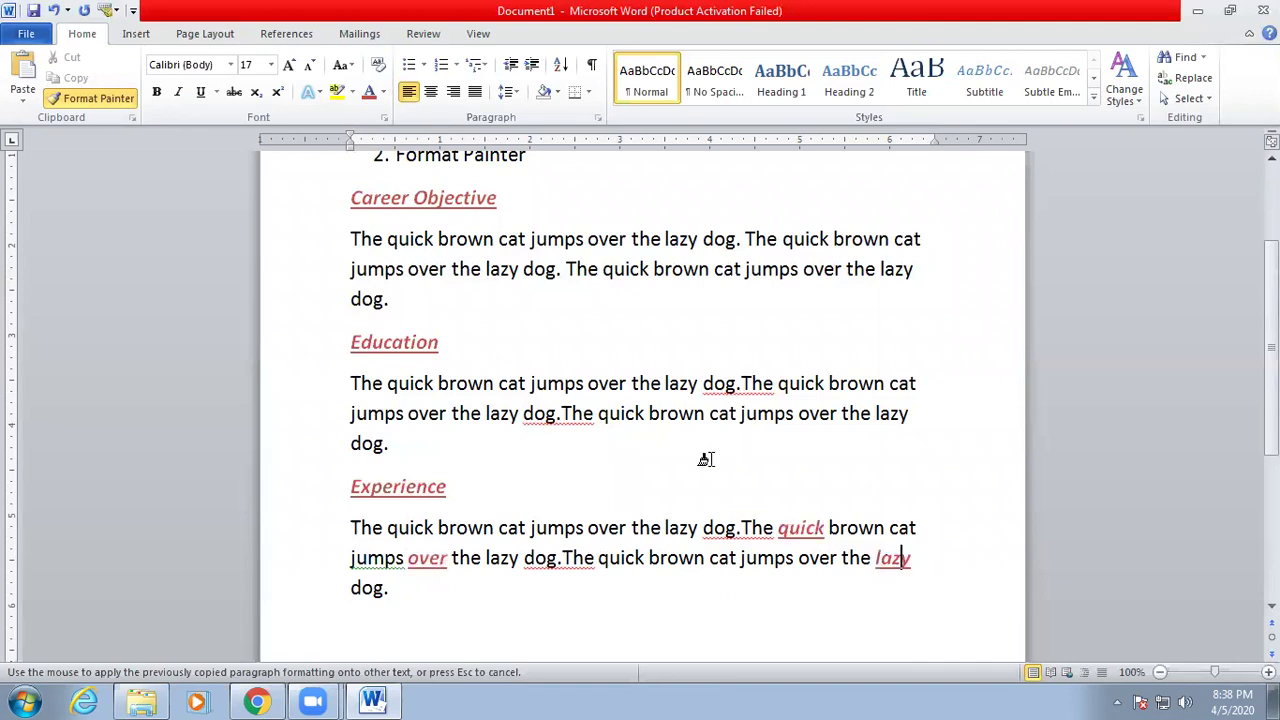
pyautogui.moveTo(558, 413)
pyautogui.mouseDown()
pyautogui.moveTo(823, 409)
pyautogui.moveTo(903, 443)
pyautogui.moveTo(366, 434)
pyautogui.moveTo(389, 443)
pyautogui.mouseUp()
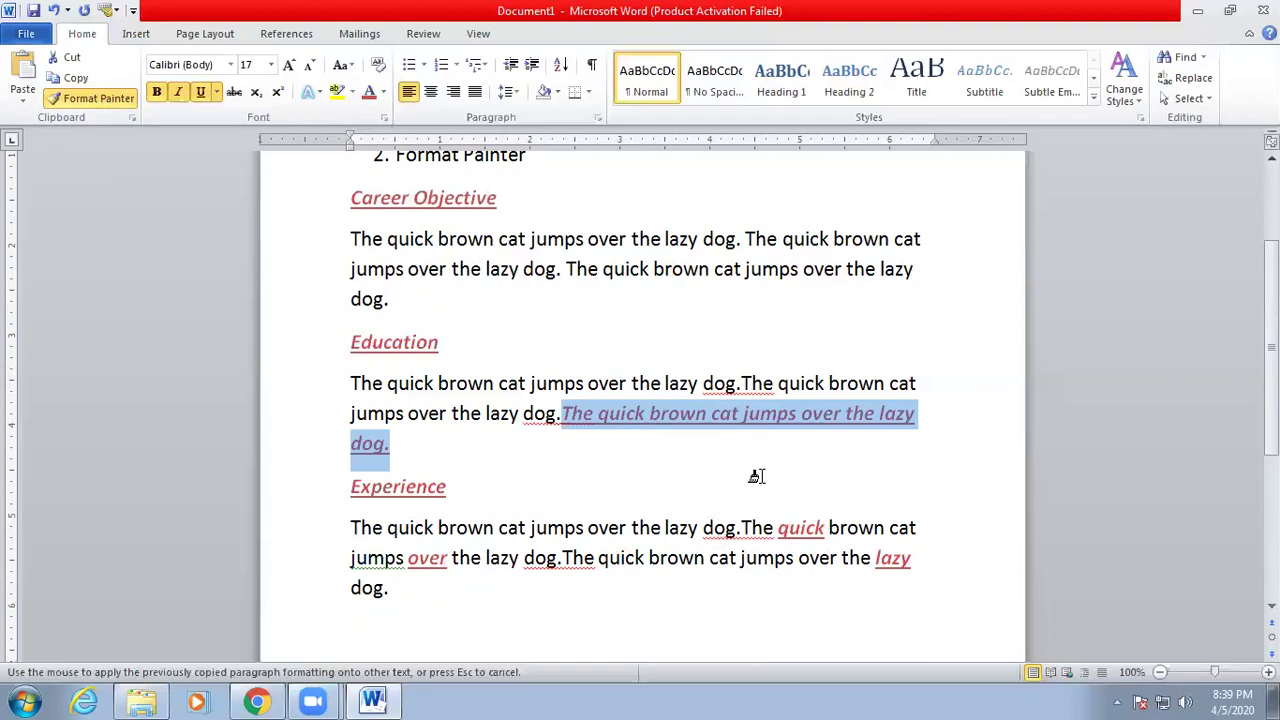
pyautogui.press('Escape')
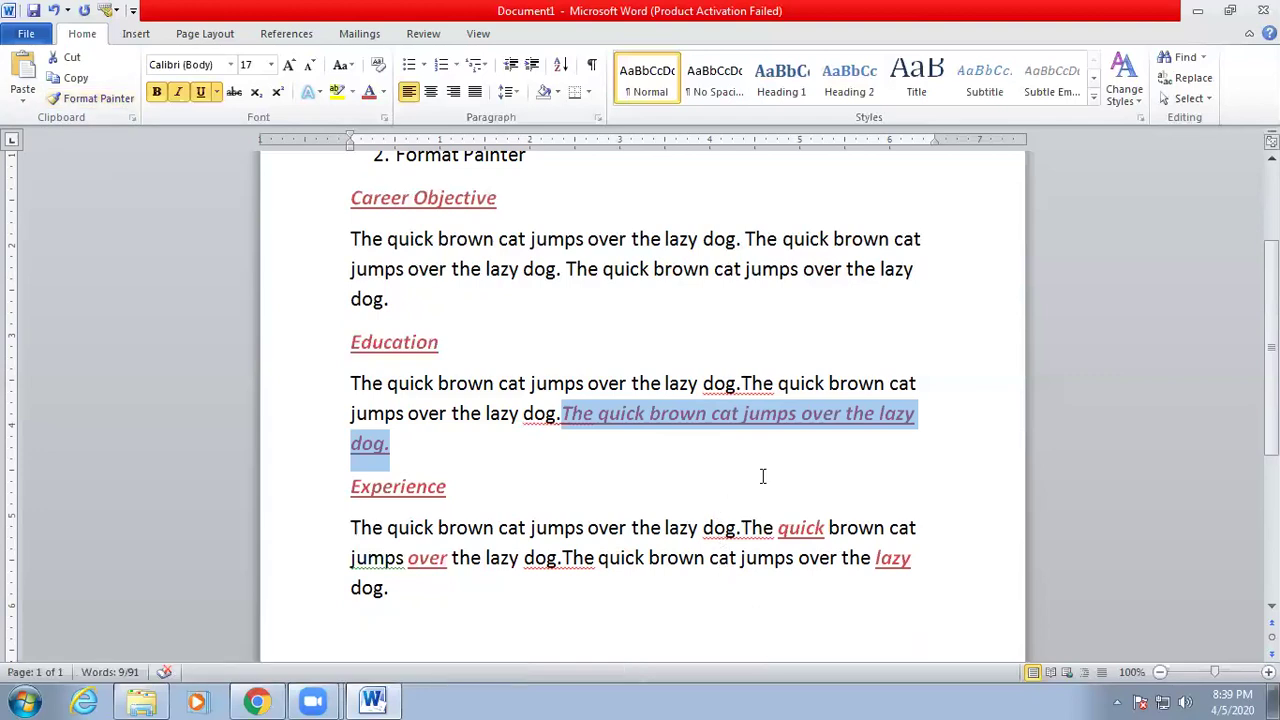
pyautogui.scroll(3, 695, 440)
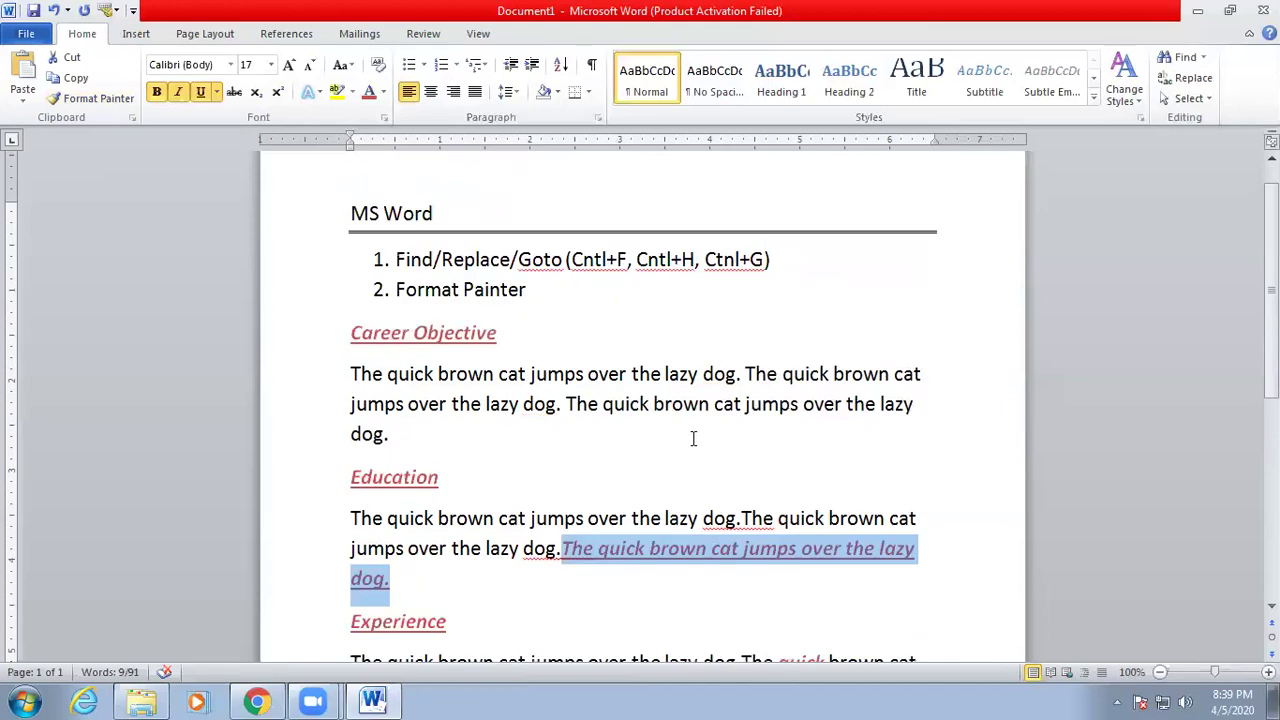
# Add a third numbered item 'Watermark' below 'Format Painter'
pyautogui.click(574, 337)
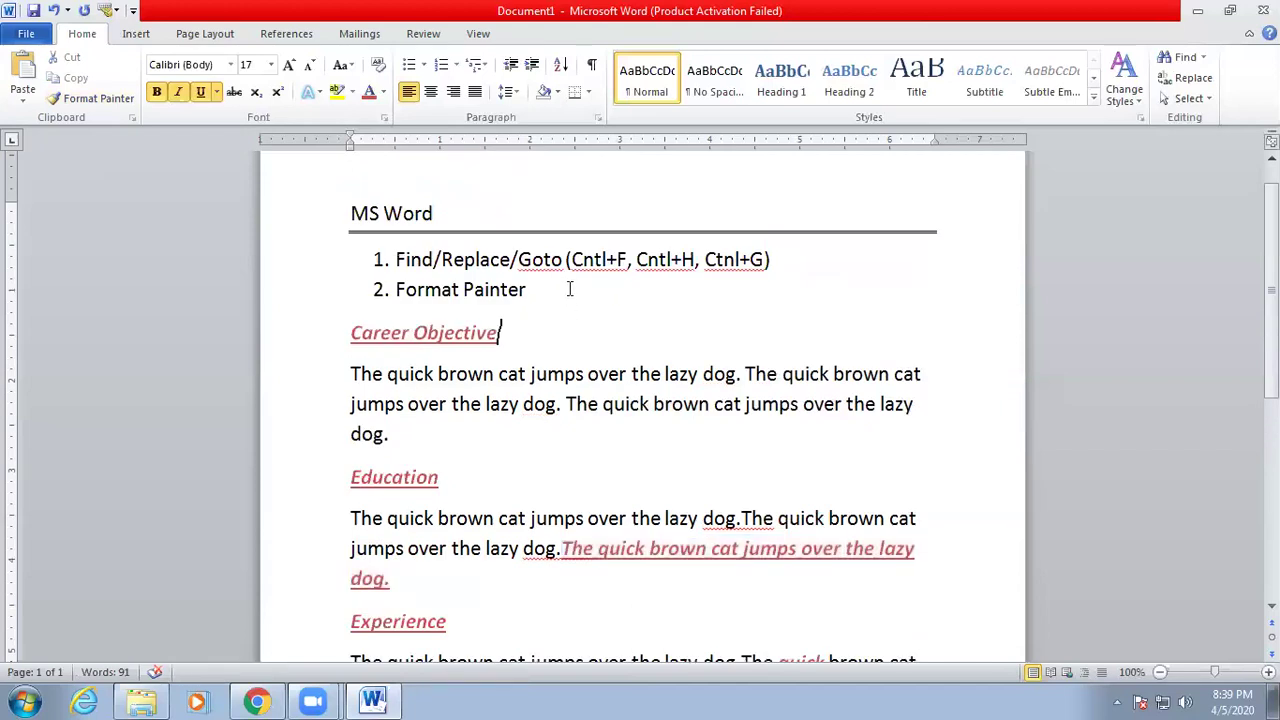
pyautogui.click(569, 289)
pyautogui.press('Return')
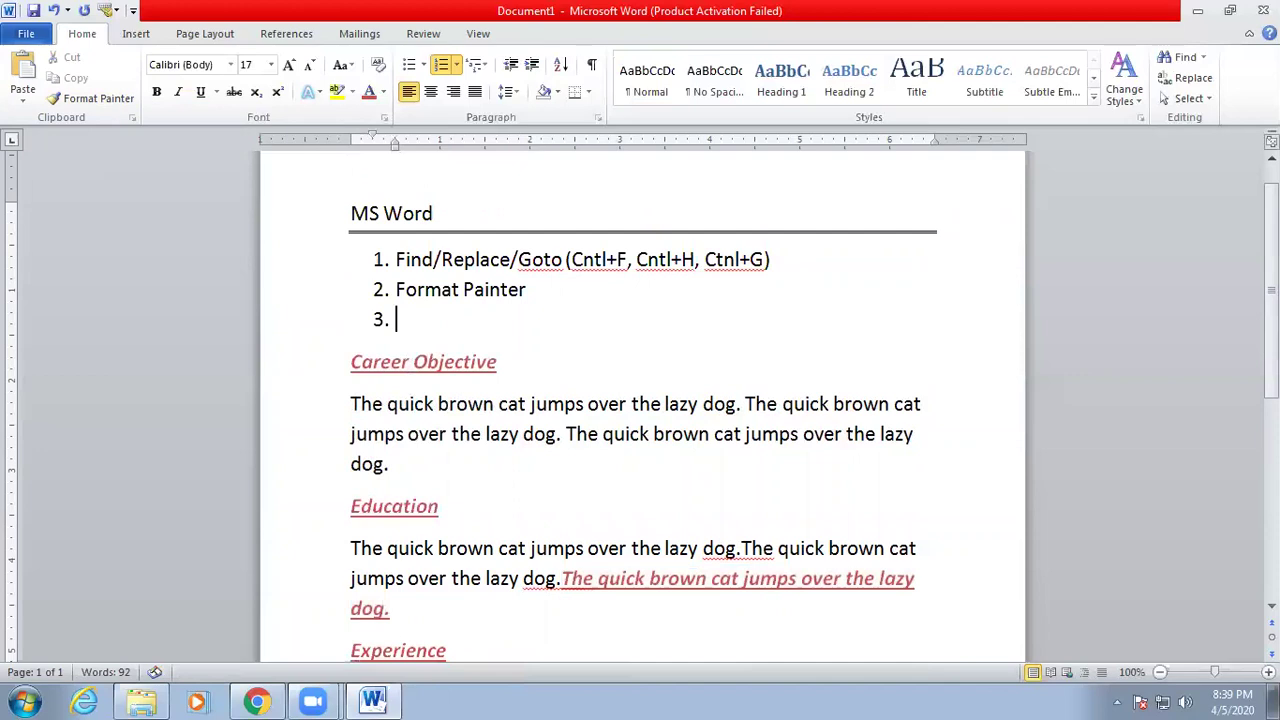
pyautogui.write('Waterma')
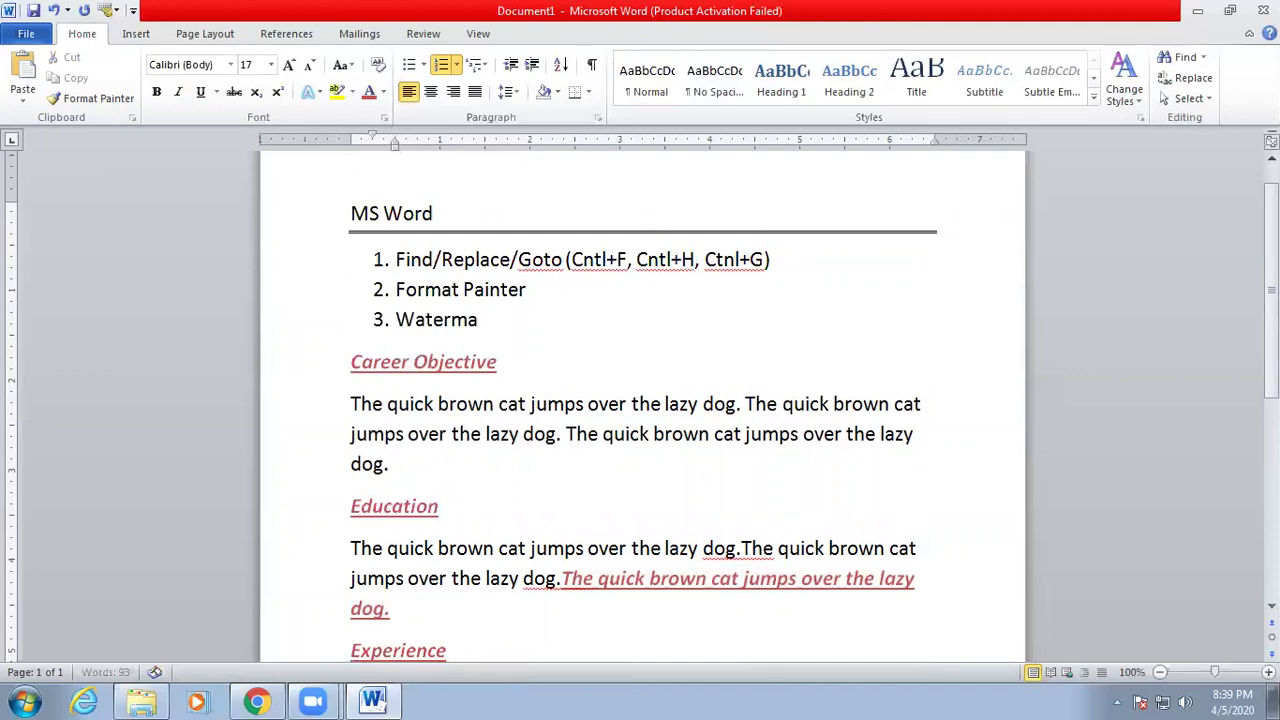
pyautogui.write('re')
pyautogui.press('BackSpace')
pyautogui.write('k')
pyautogui.scroll(-4, 622, 406)
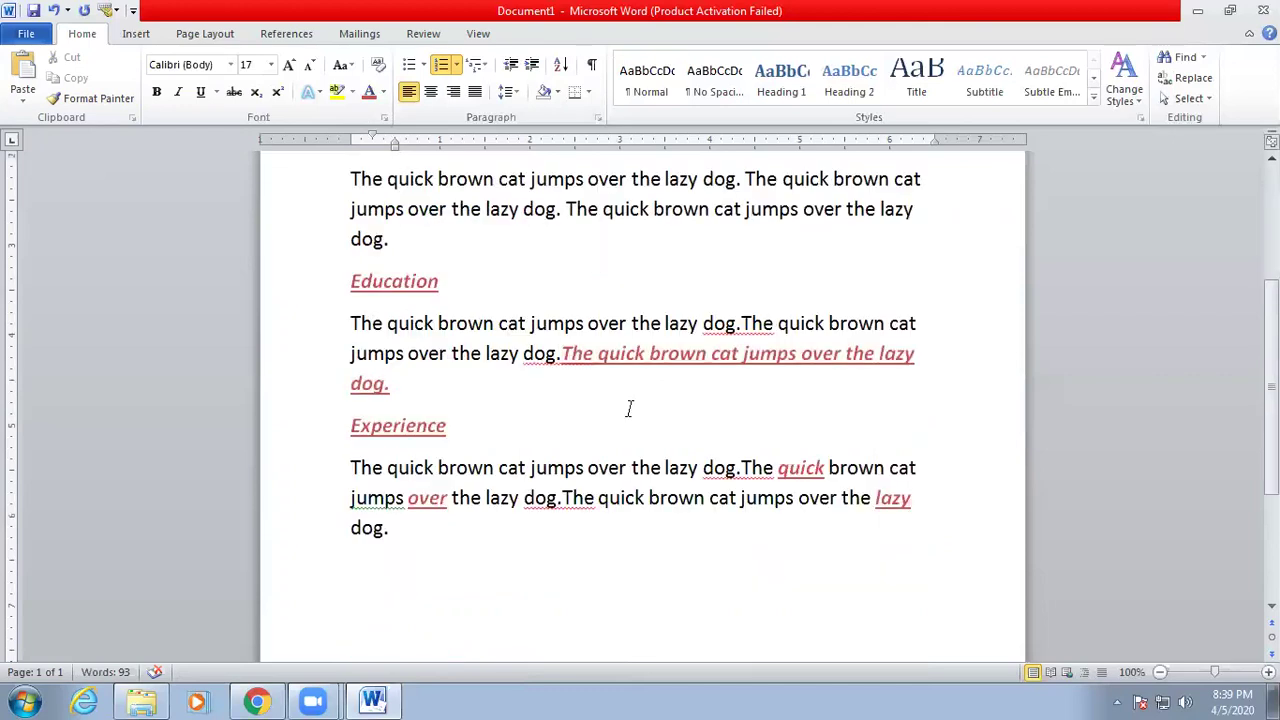
pyautogui.scroll(-4, 990, 650)
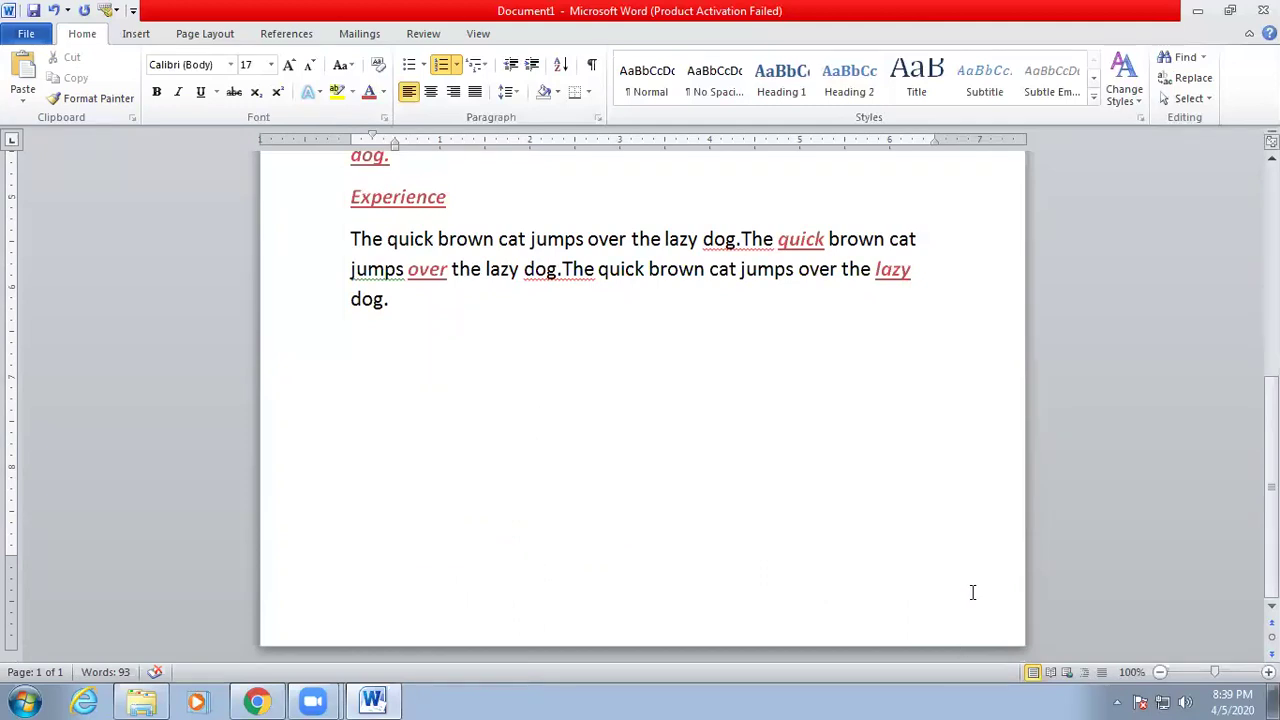
pyautogui.scroll(3, 910, 587)
pyautogui.scroll(2, 878, 573)
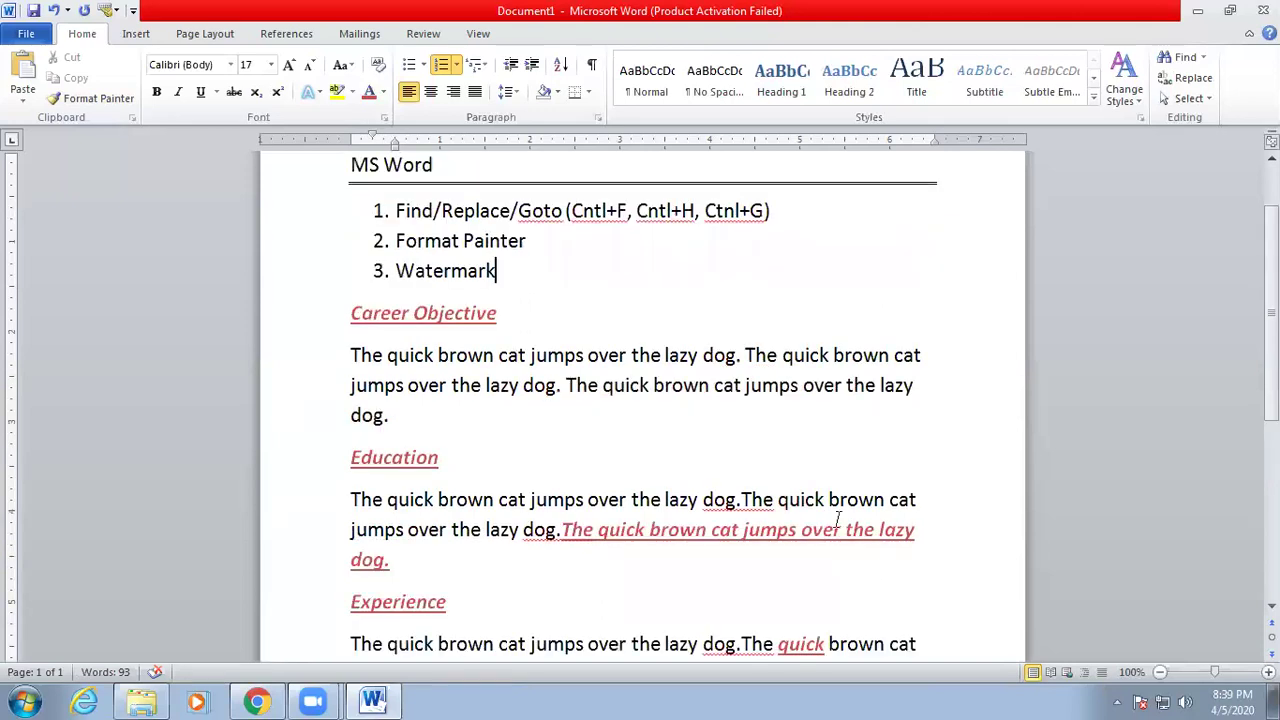
pyautogui.scroll(-5, 948, 643)
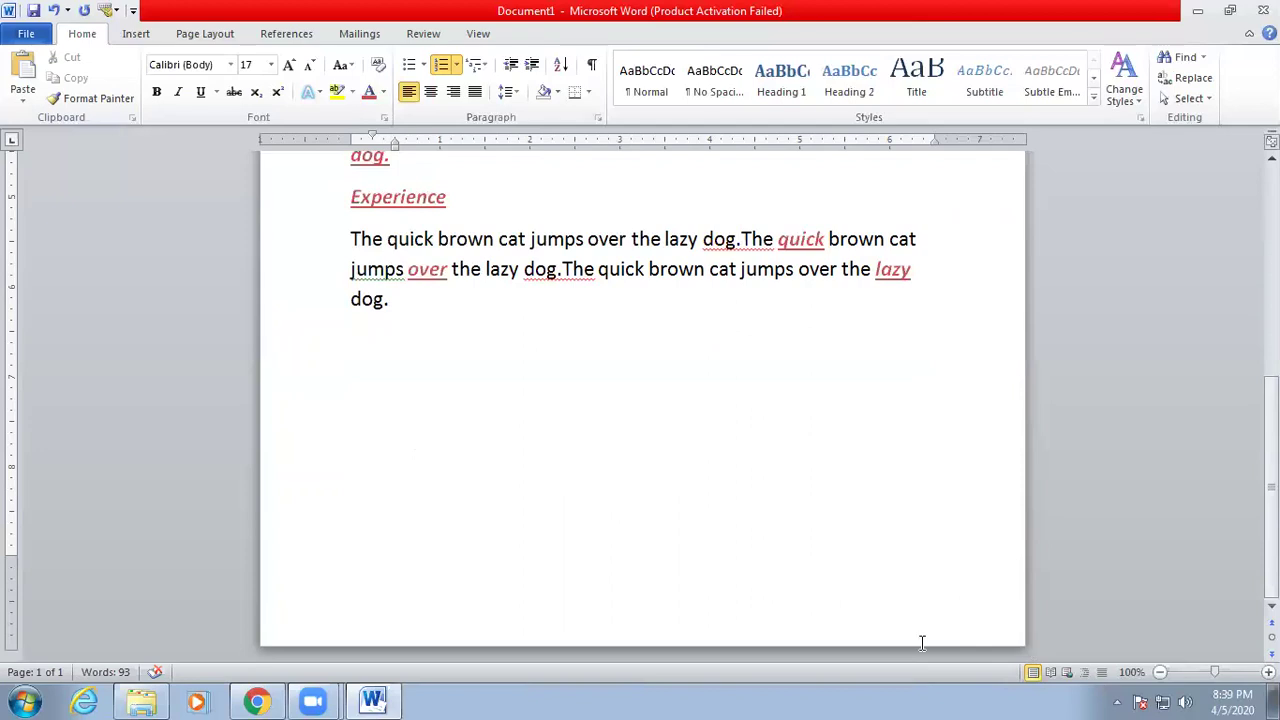
pyautogui.scroll(3, 868, 566)
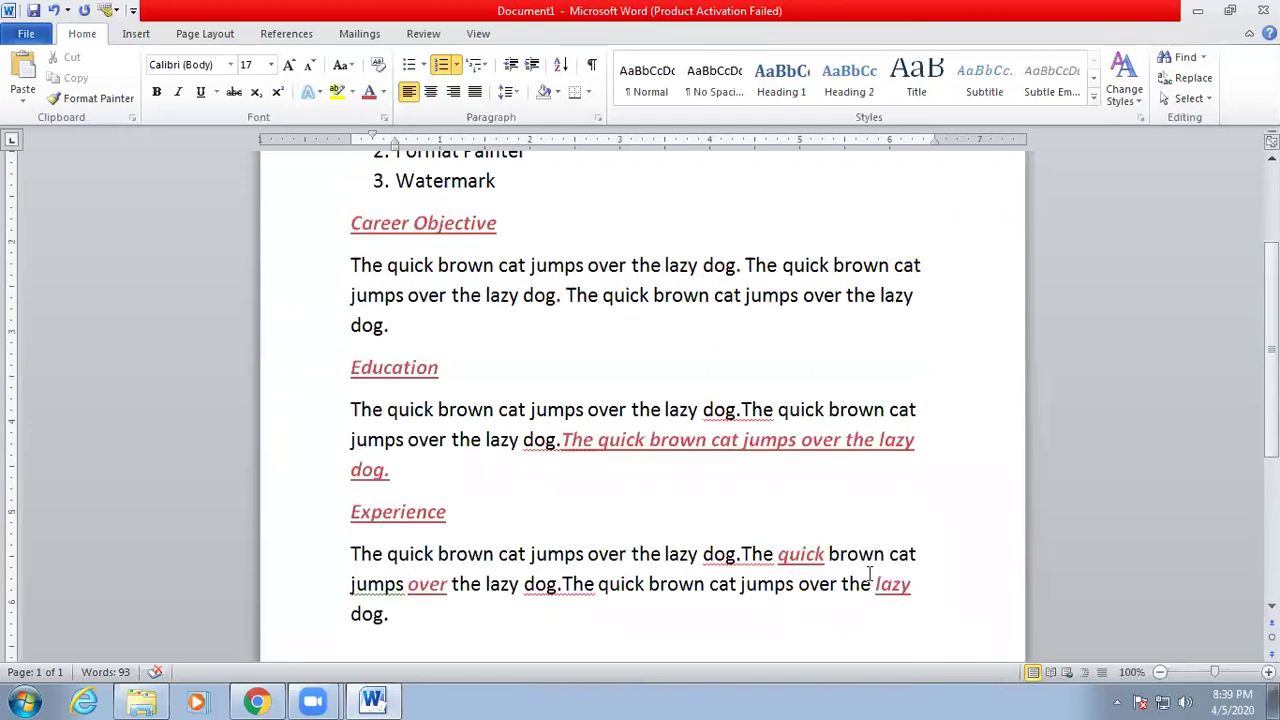
pyautogui.scroll(1, 762, 570)
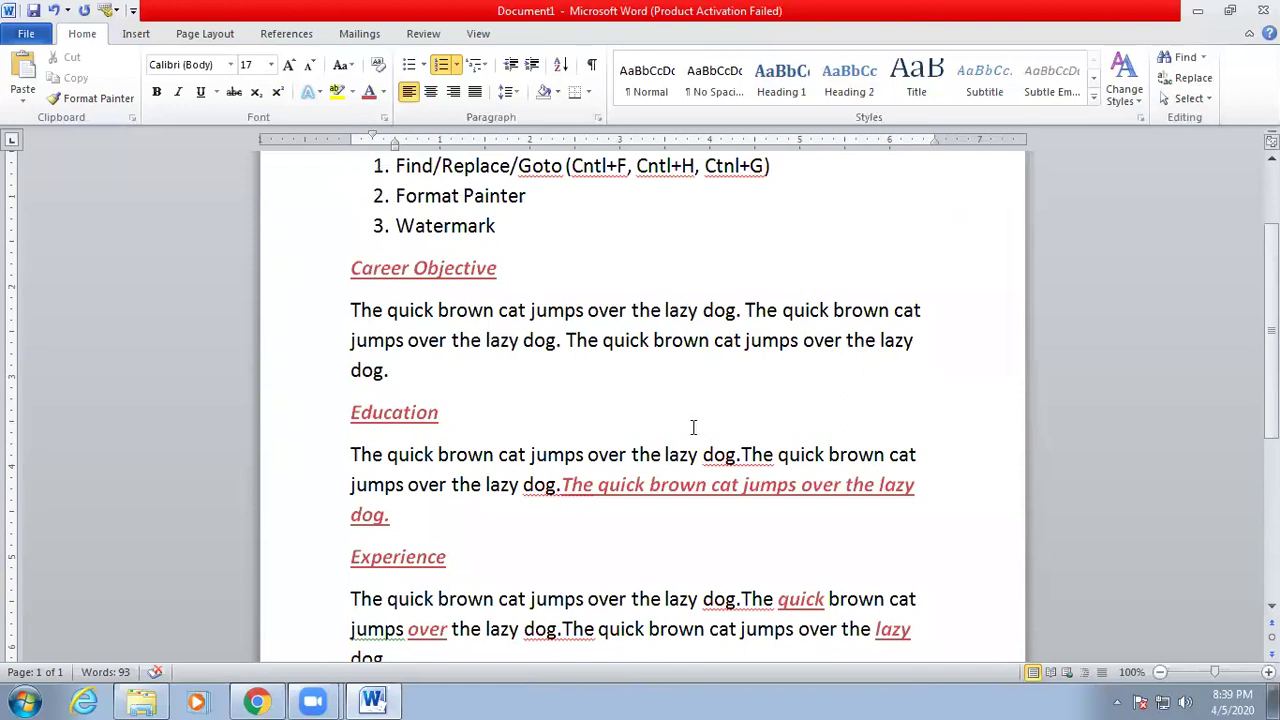
pyautogui.scroll(-4, 760, 600)
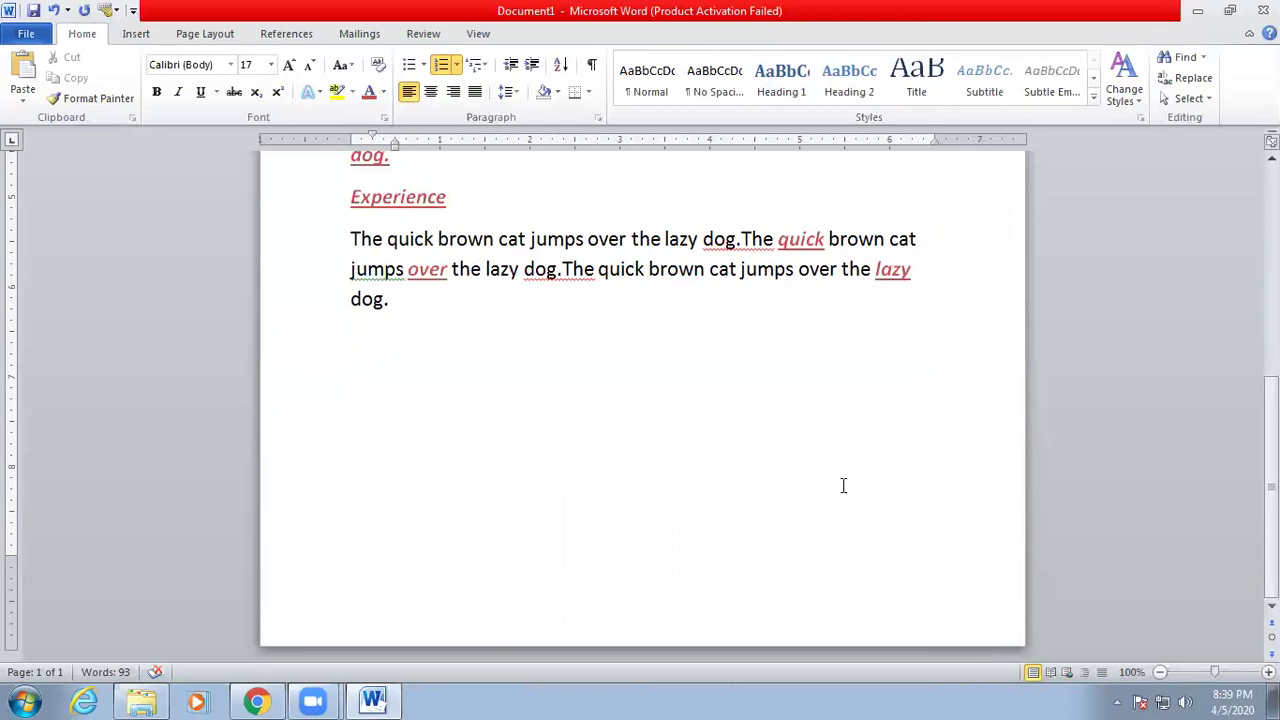
pyautogui.scroll(1, 794, 474)
pyautogui.scroll(3, 790, 470)
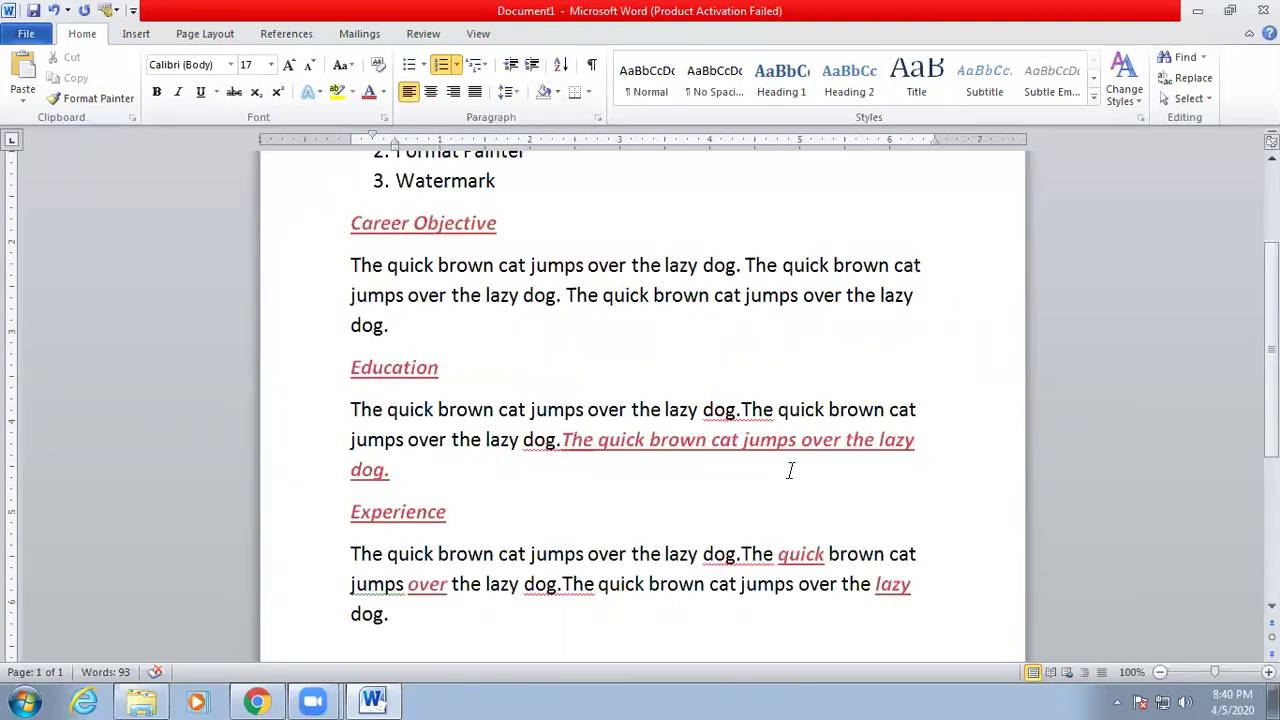
pyautogui.scroll(2, 596, 326)
pyautogui.click(596, 322)
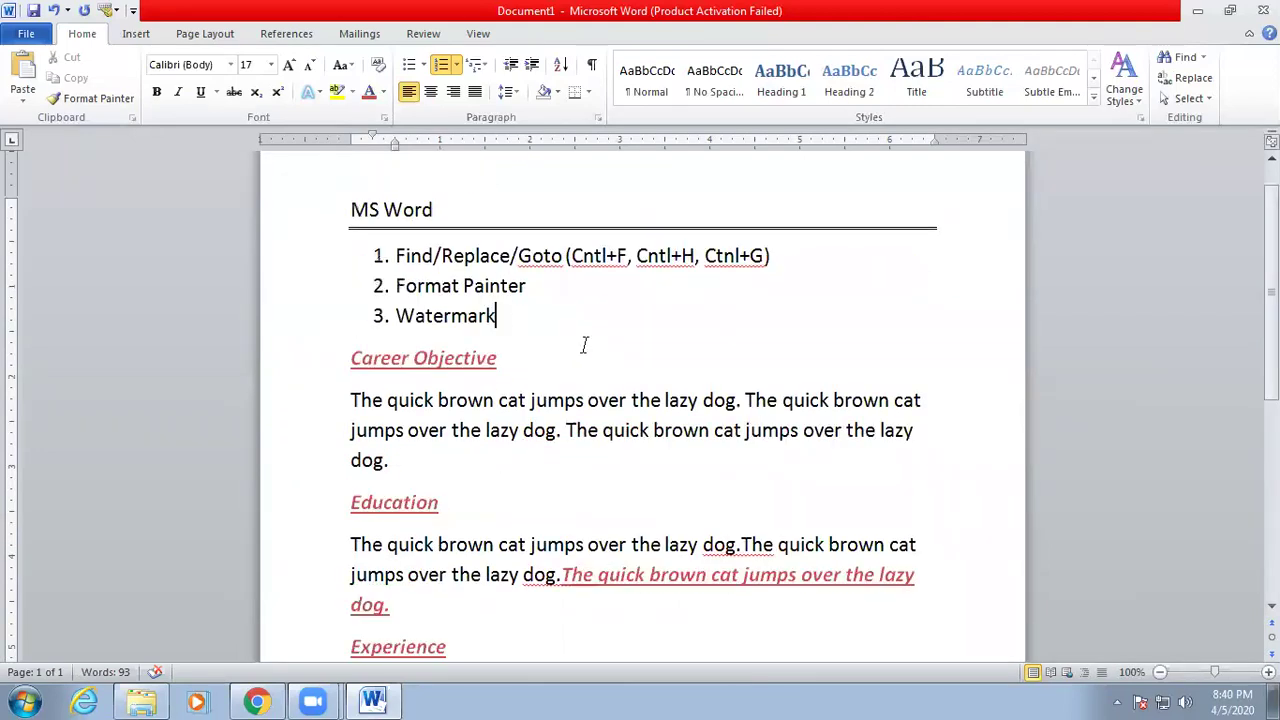
pyautogui.scroll(-2, 642, 520)
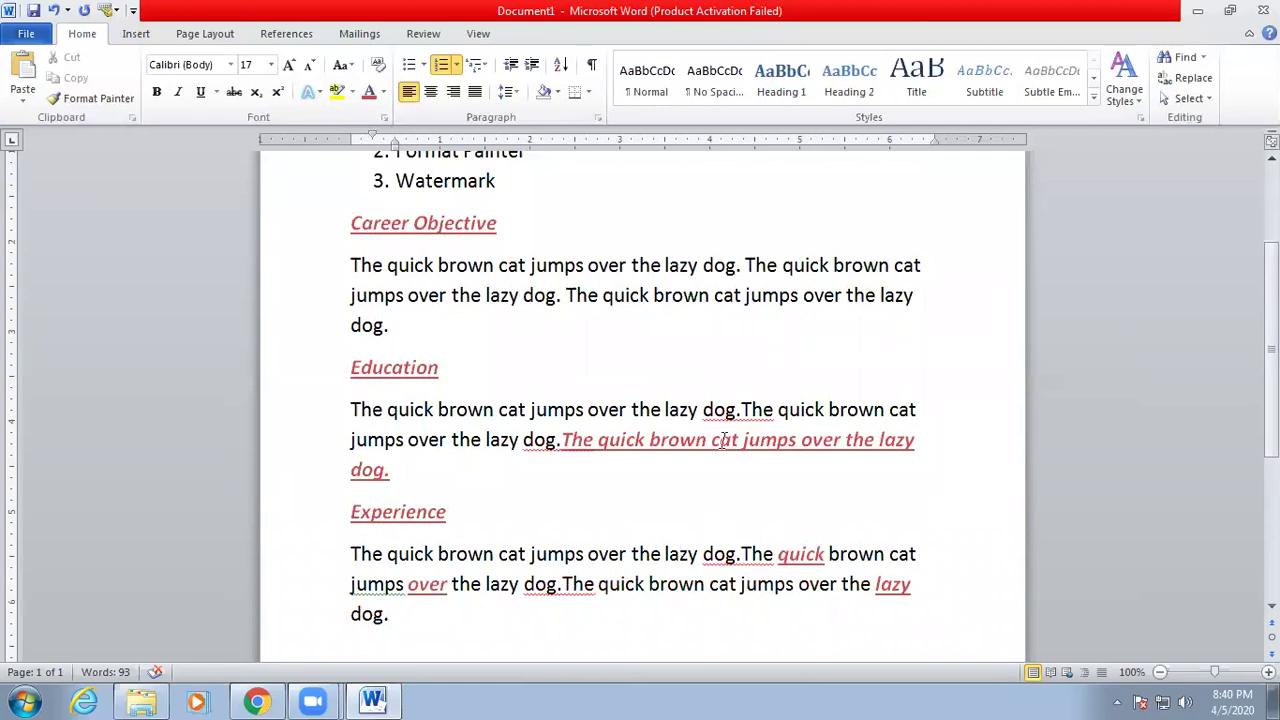
pyautogui.scroll(2, 718, 430)
pyautogui.click(576, 271)
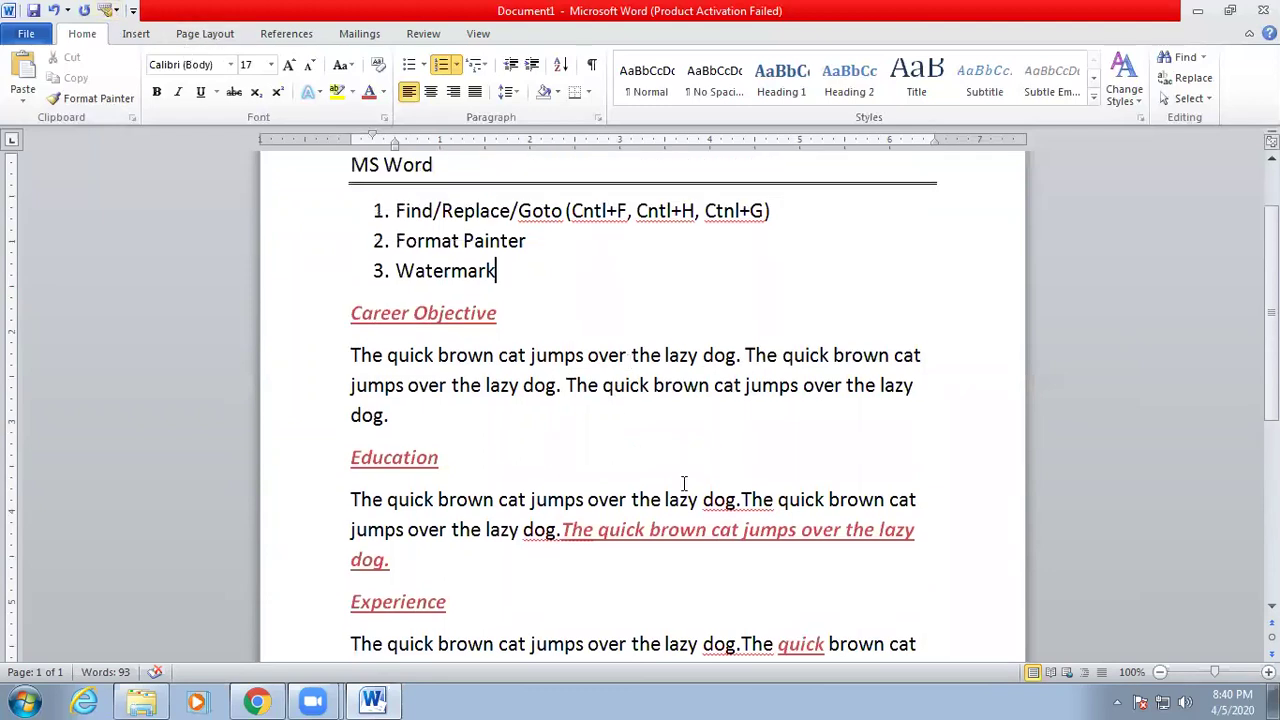
pyautogui.scroll(-3, 698, 490)
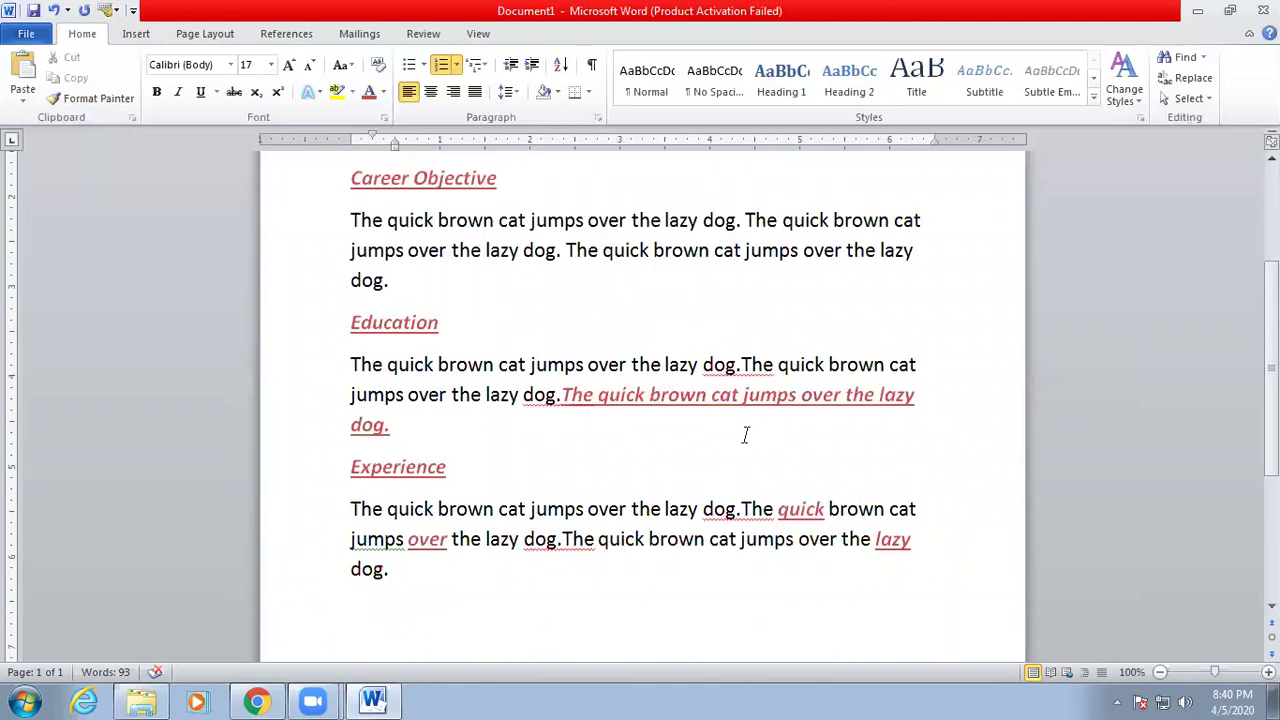
# Open the Custom Watermark settings from Page Layout's Watermark menu
pyautogui.click(189, 36)
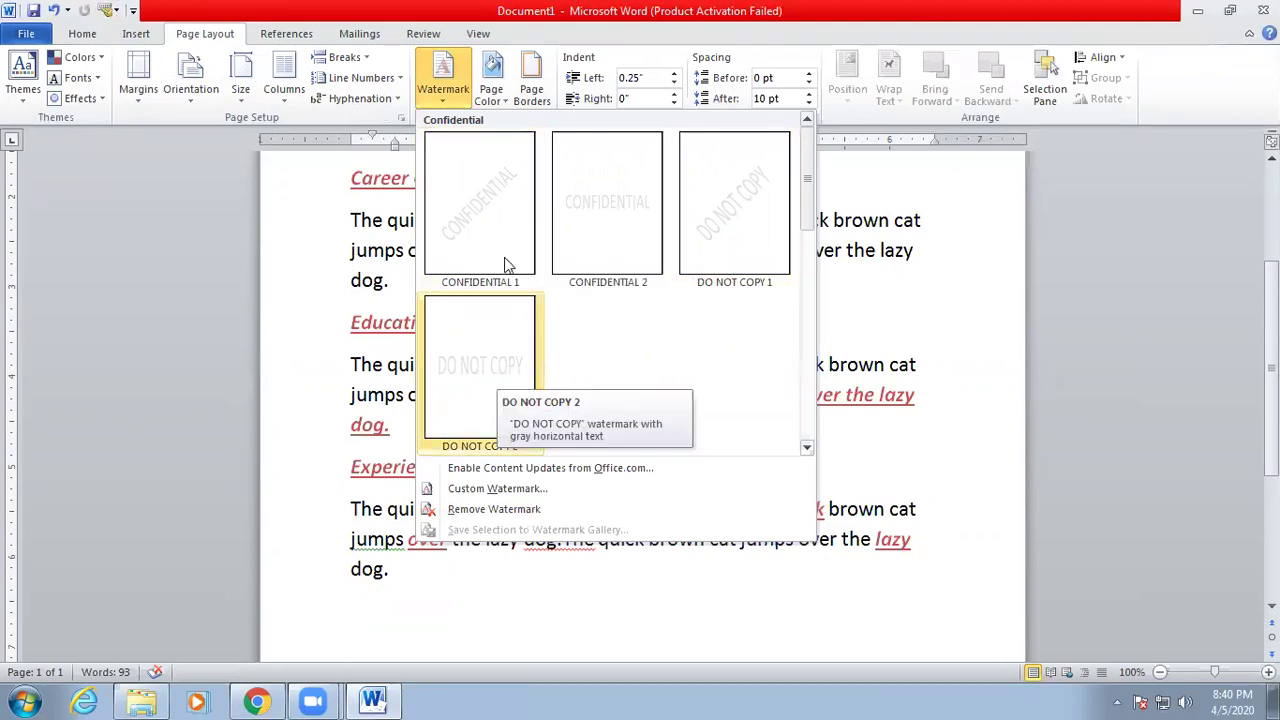
pyautogui.click(492, 488)
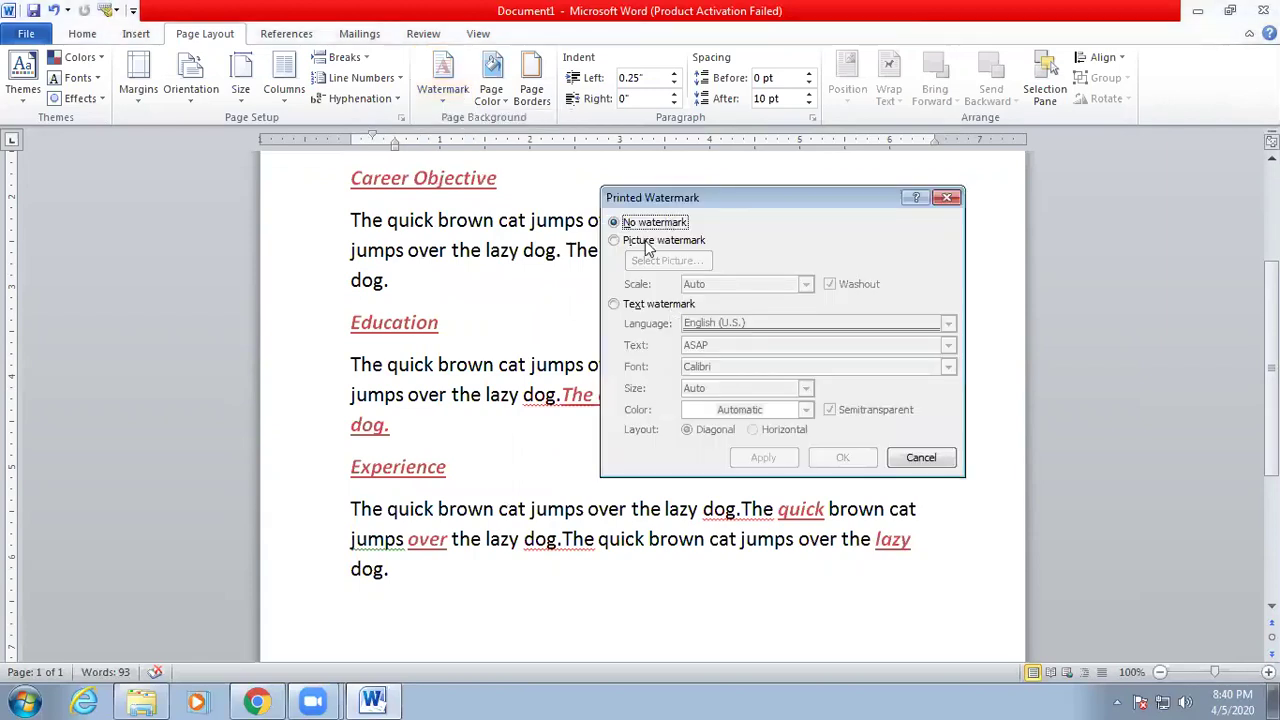
# Apply a text watermark showing the author's name in place of 'ASAP'
pyautogui.click(643, 308)
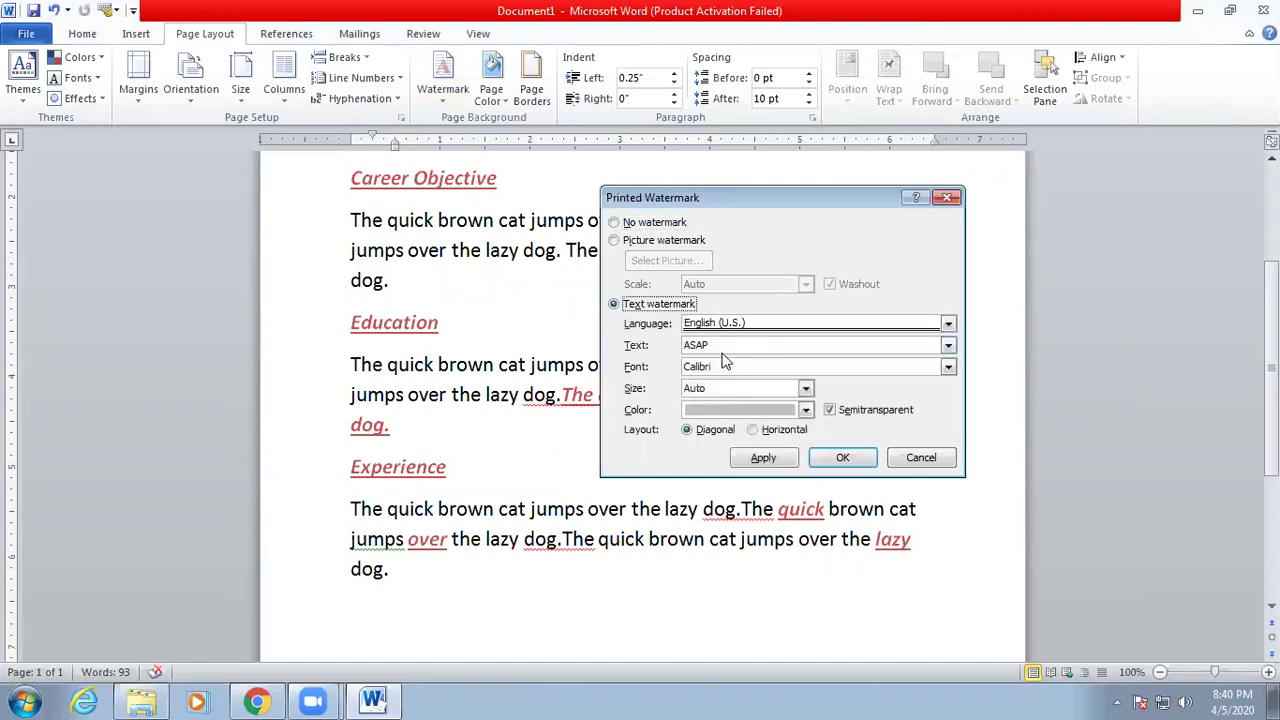
pyautogui.click(740, 345)
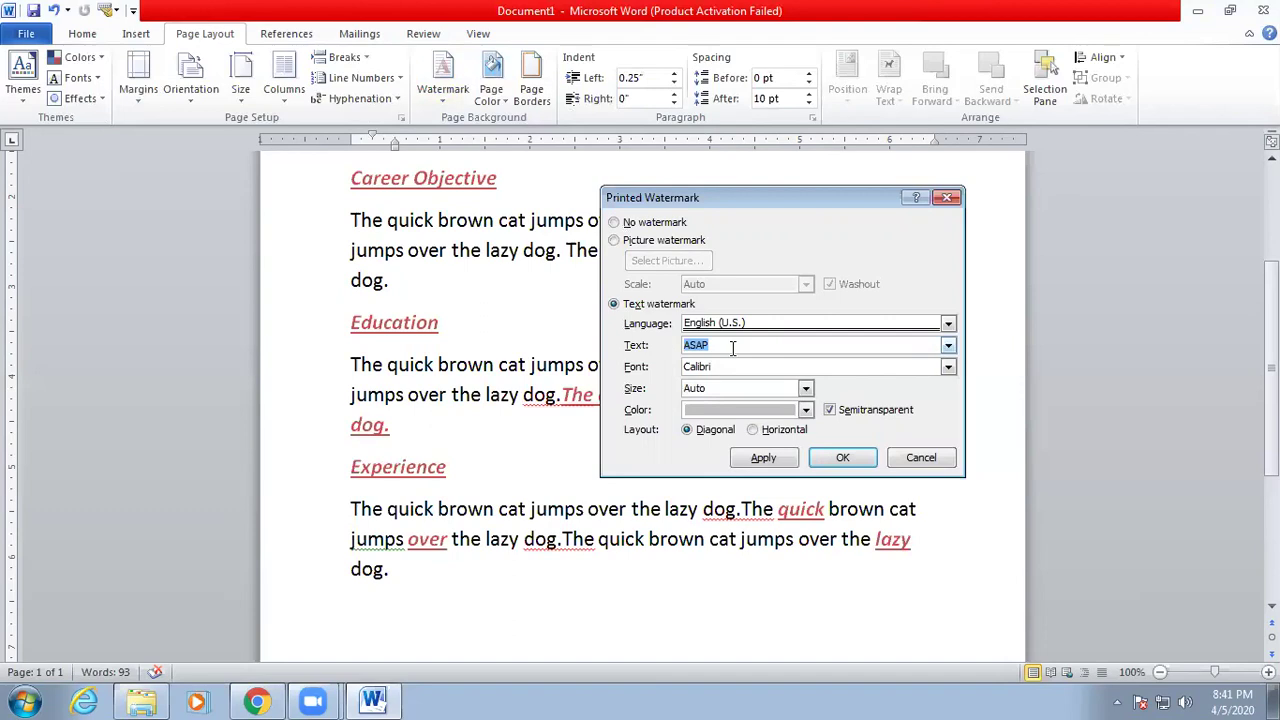
pyautogui.write('BIMAN BARUA')
pyautogui.click(840, 457)
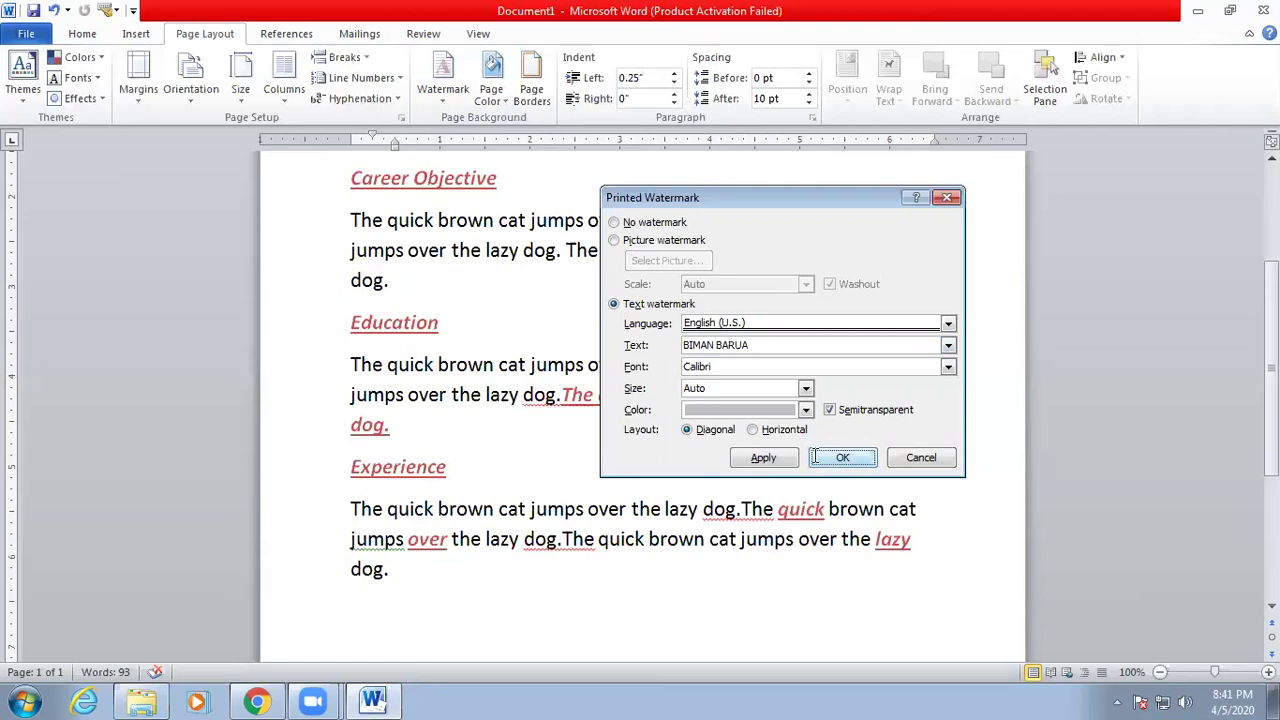
pyautogui.scroll(-1, 772, 529)
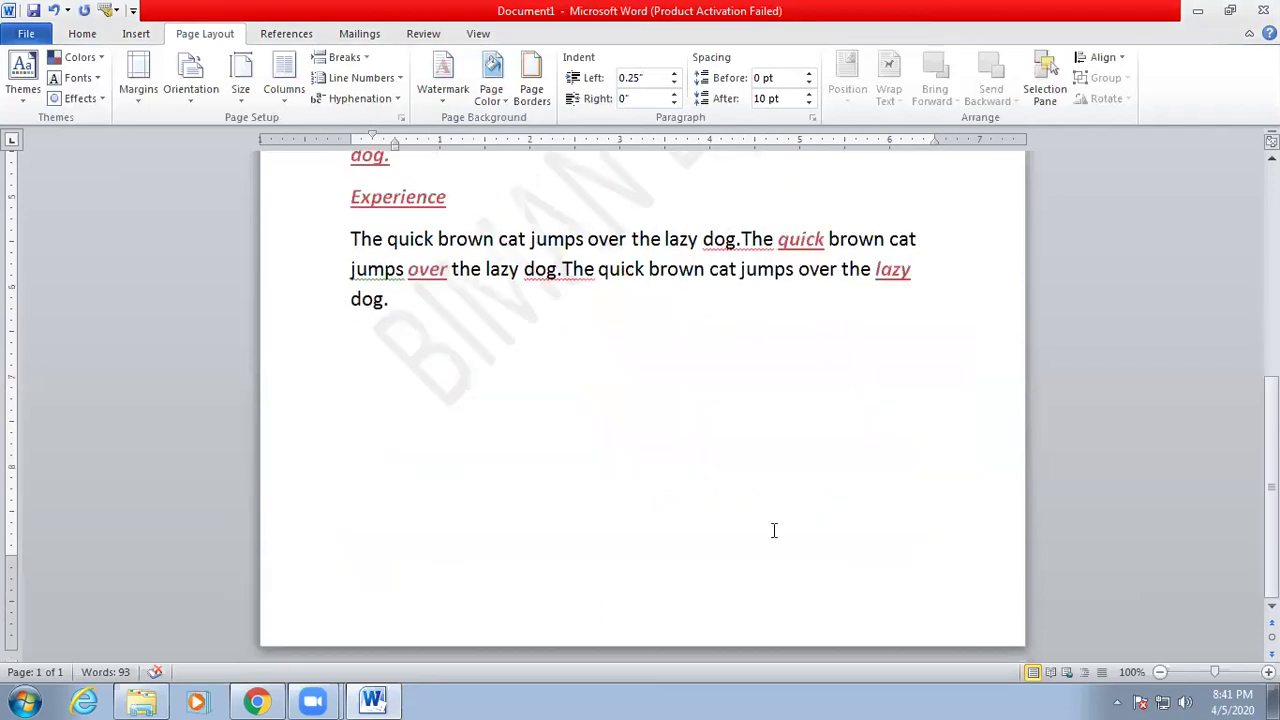
# Insert a page break after the final 'dog.' to create a second page
pyautogui.scroll(1, 622, 580)
pyautogui.scroll(2, 740, 425)
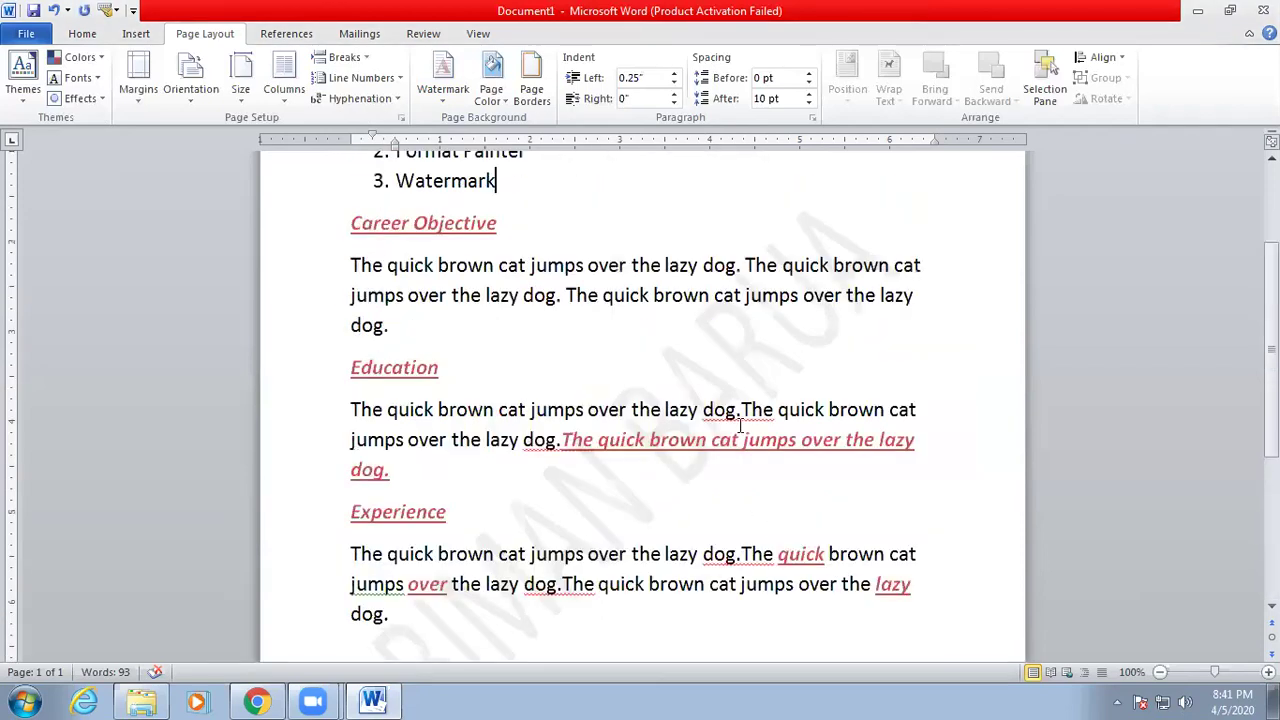
pyautogui.scroll(-2, 589, 324)
pyautogui.scroll(1, 667, 317)
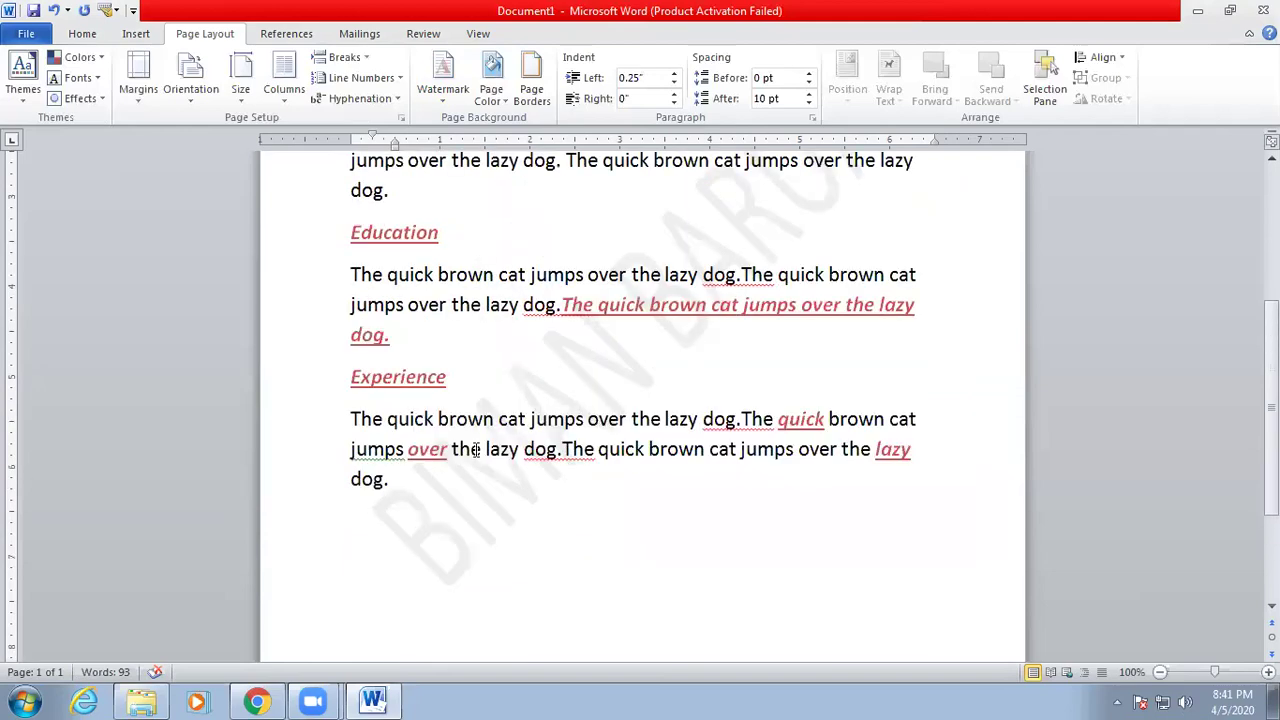
pyautogui.scroll(-1, 394, 430)
pyautogui.click(438, 438)
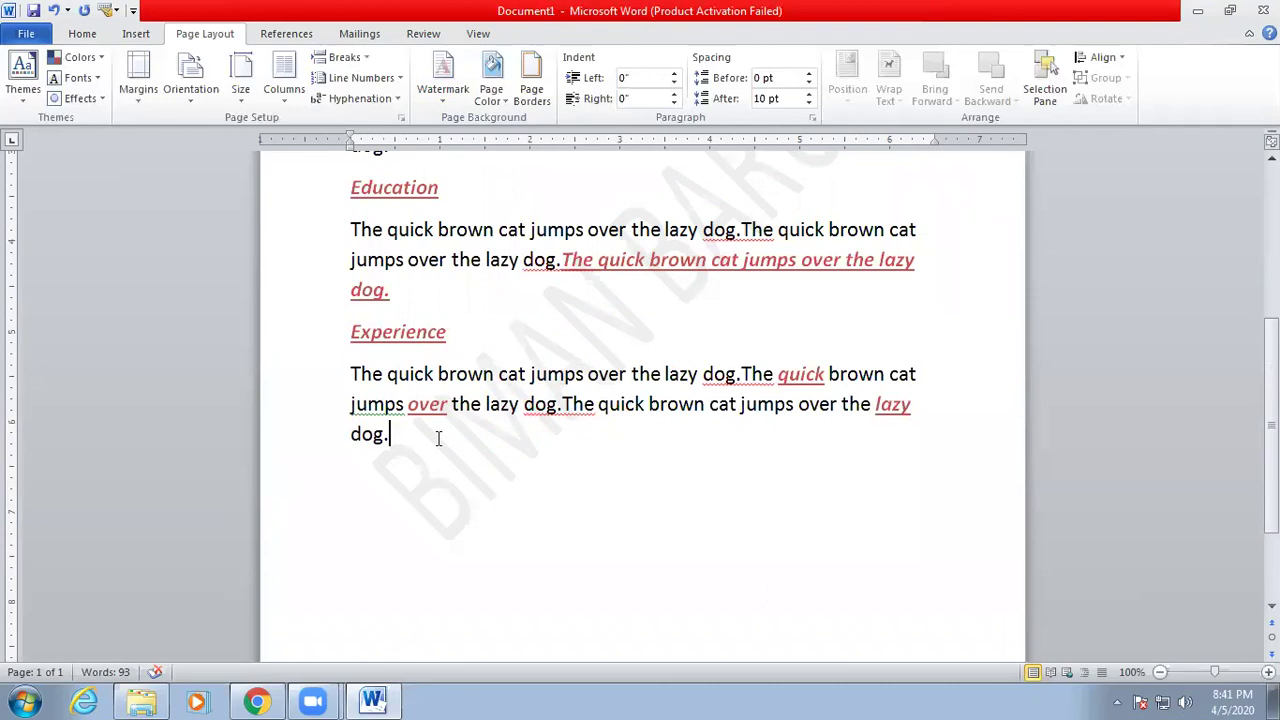
pyautogui.hotkey('ctrl', 'Return')
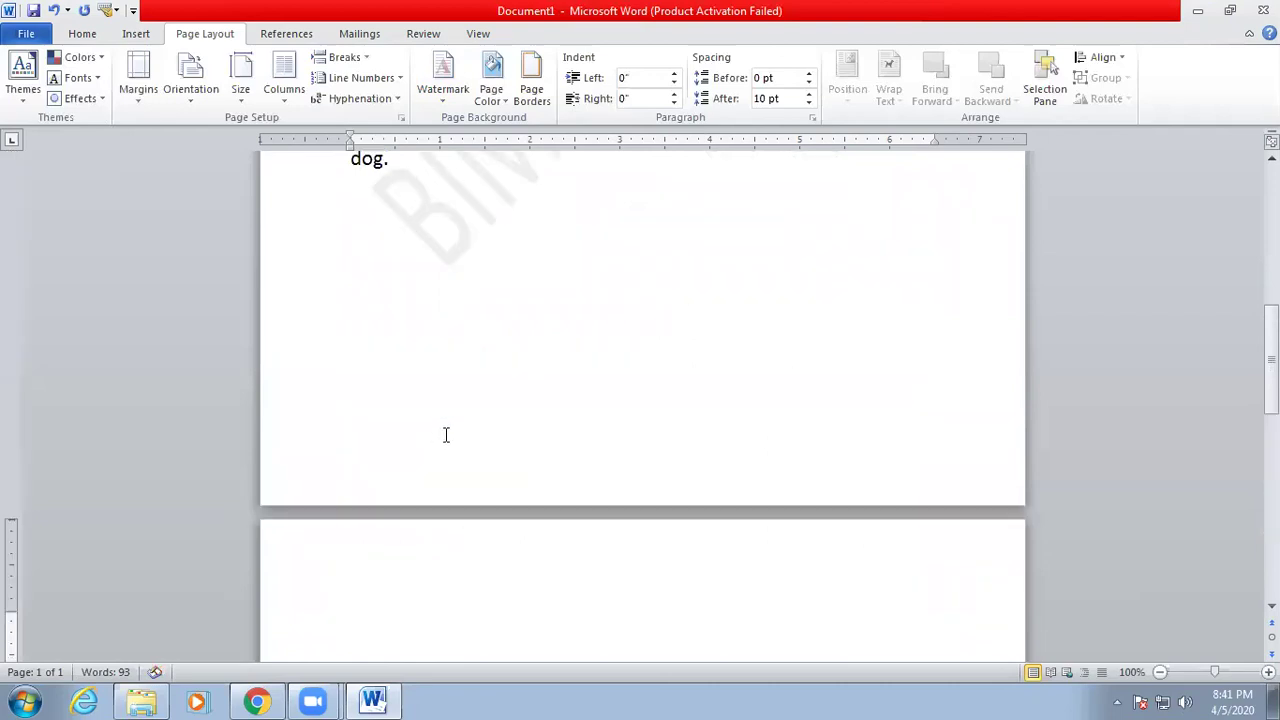
pyautogui.scroll(-1, 650, 345)
pyautogui.scroll(-3, 656, 356)
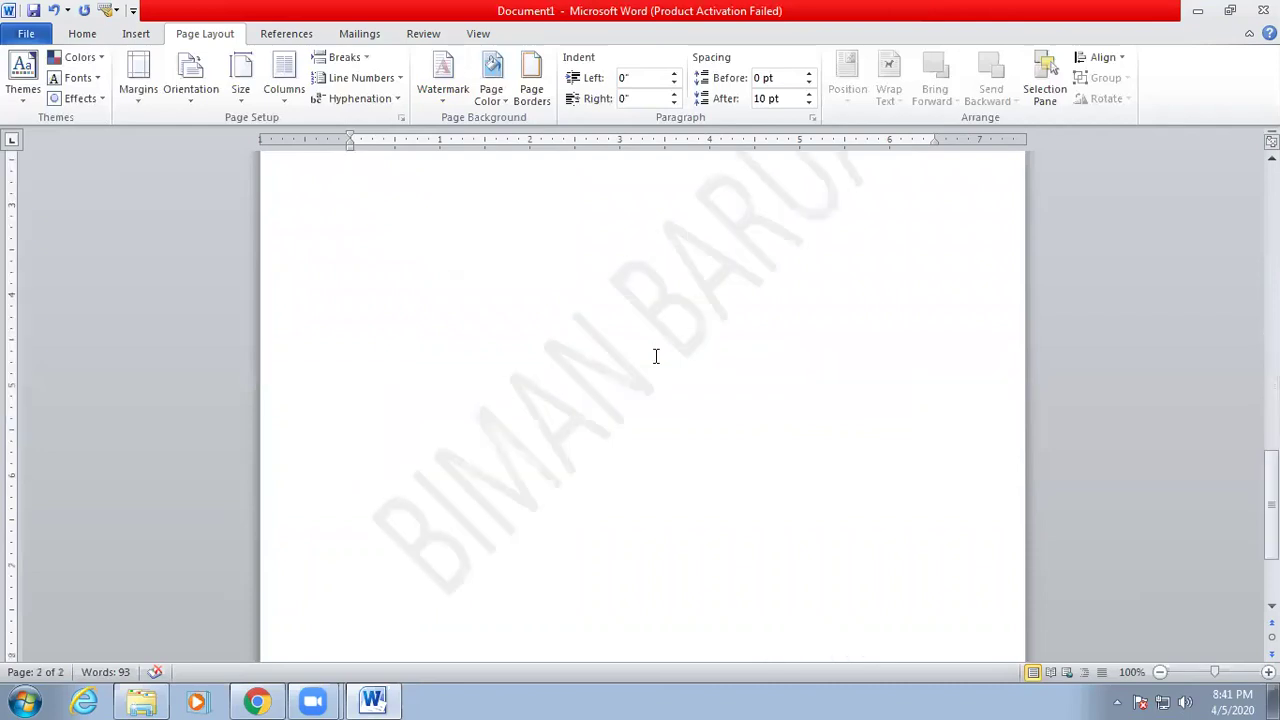
pyautogui.scroll(-3, 656, 356)
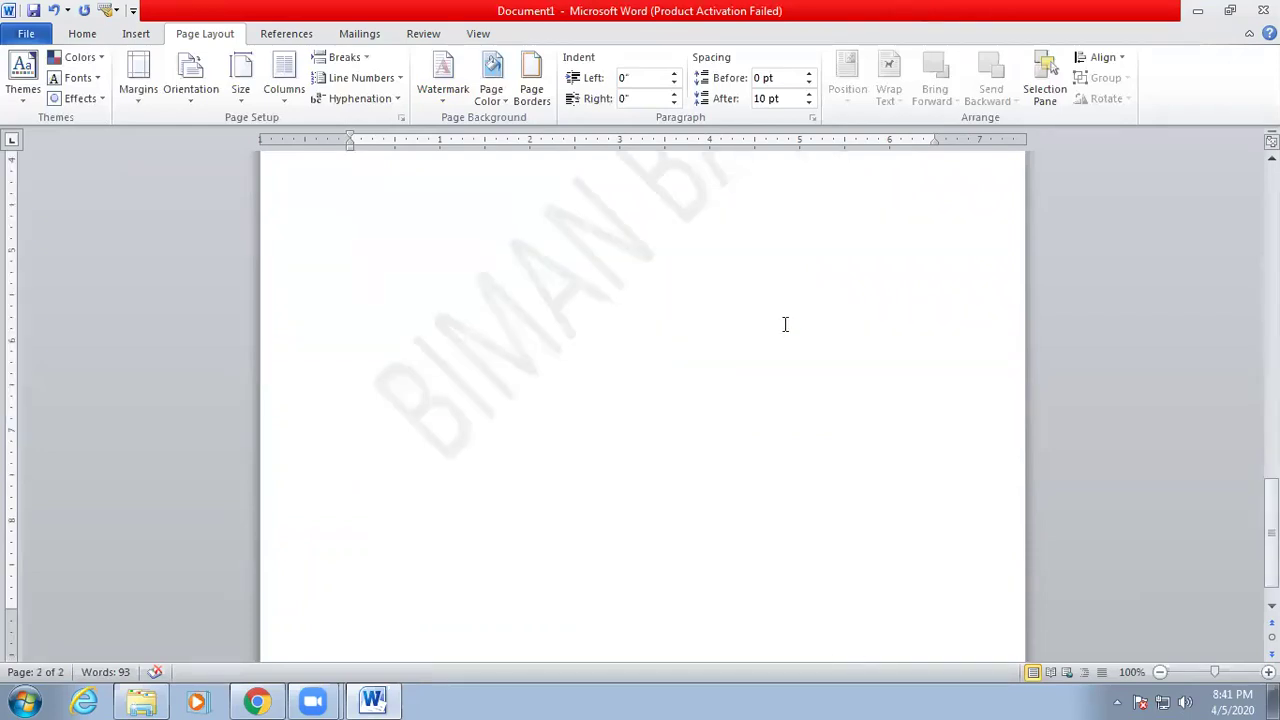
pyautogui.scroll(2, 749, 401)
pyautogui.scroll(2, 749, 401)
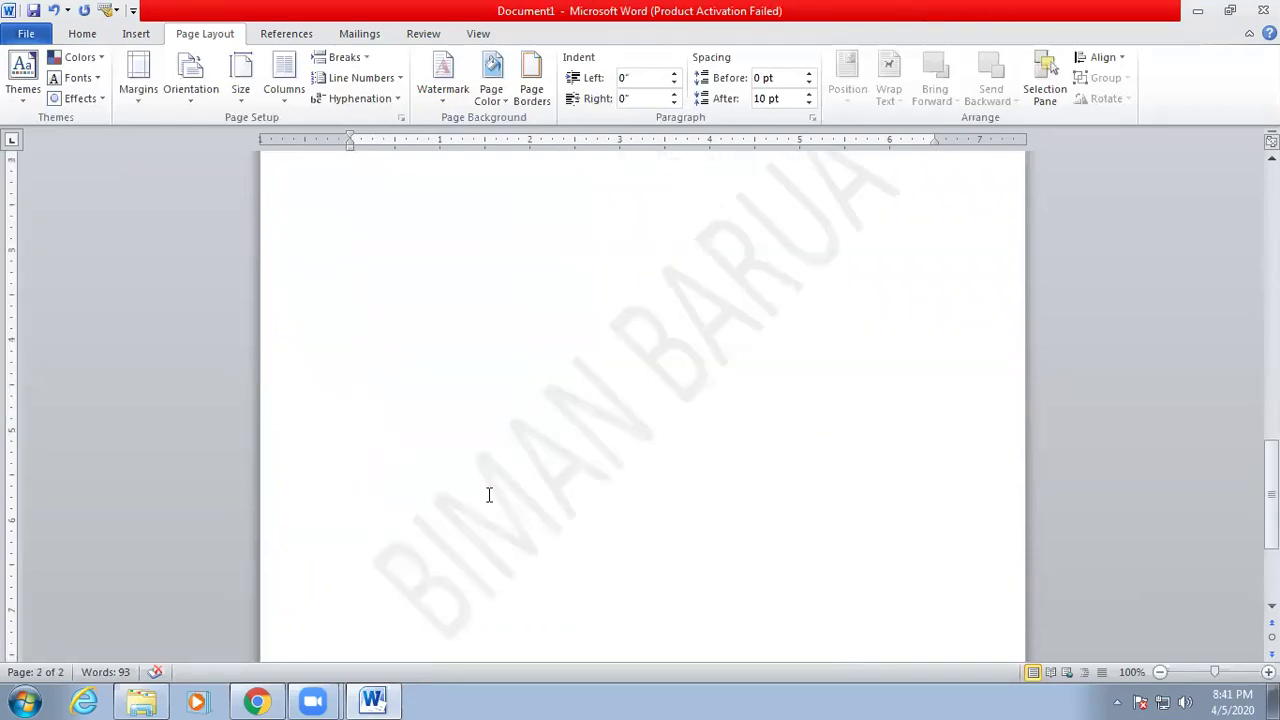
pyautogui.scroll(6, 644, 469)
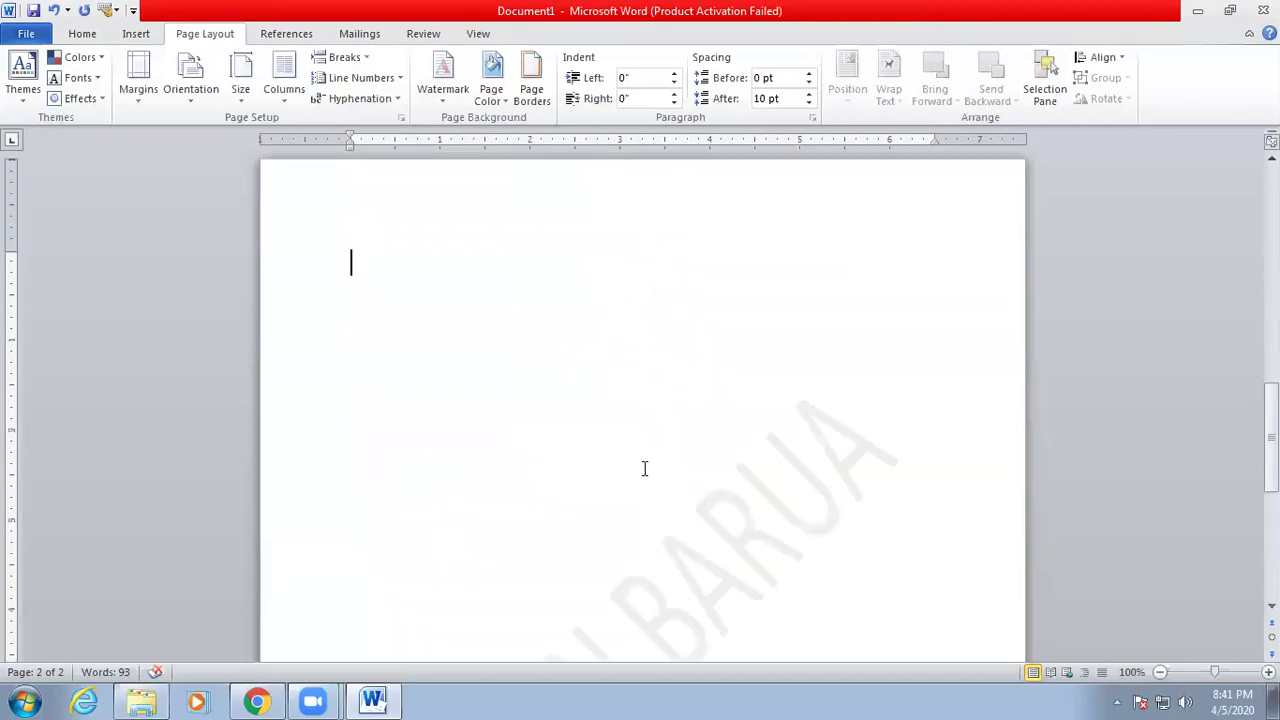
pyautogui.scroll(-6, 654, 477)
pyautogui.scroll(10, 656, 478)
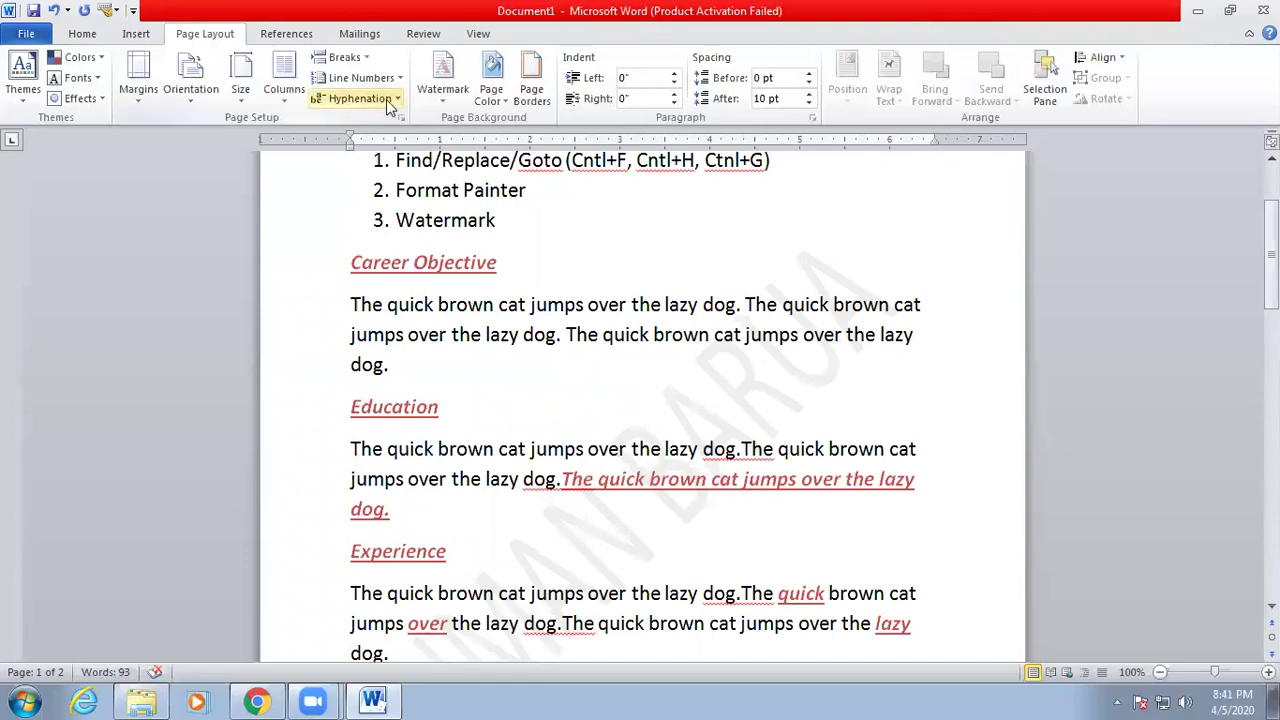
# Reopen the Custom Watermark dialog and review the colour options without changing them
pyautogui.click(437, 104)
pyautogui.click(487, 490)
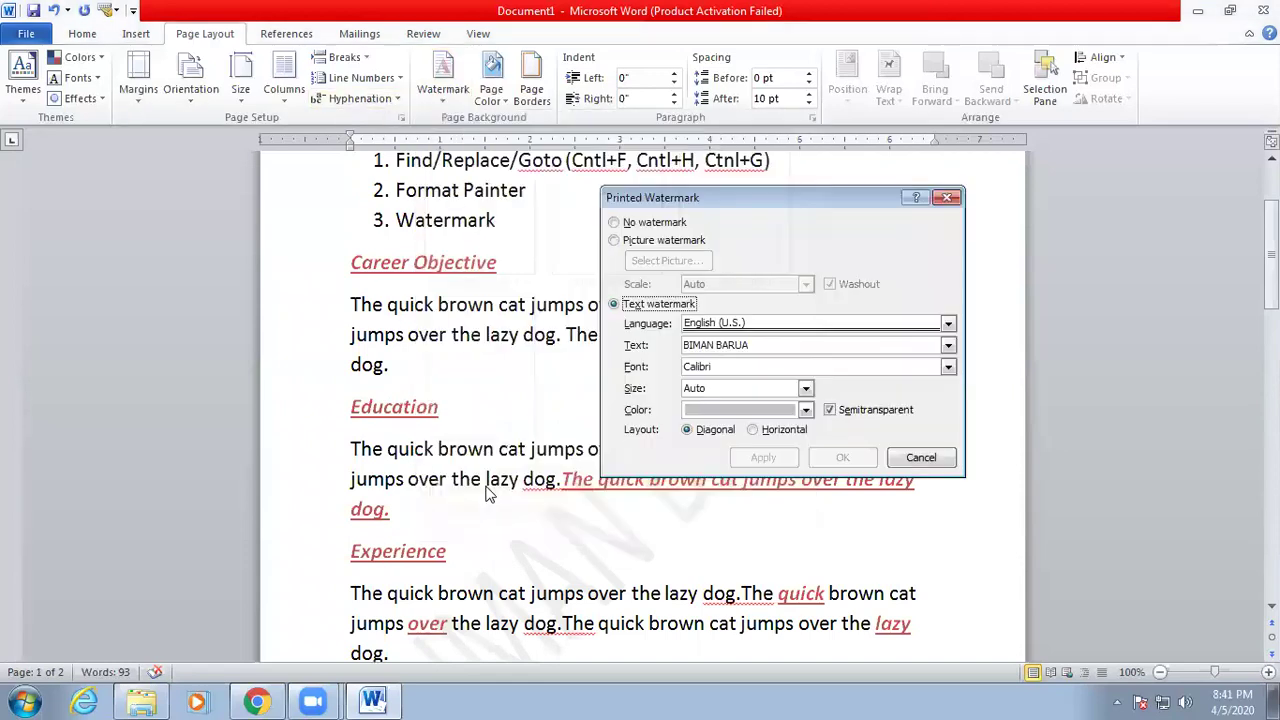
pyautogui.click(805, 410)
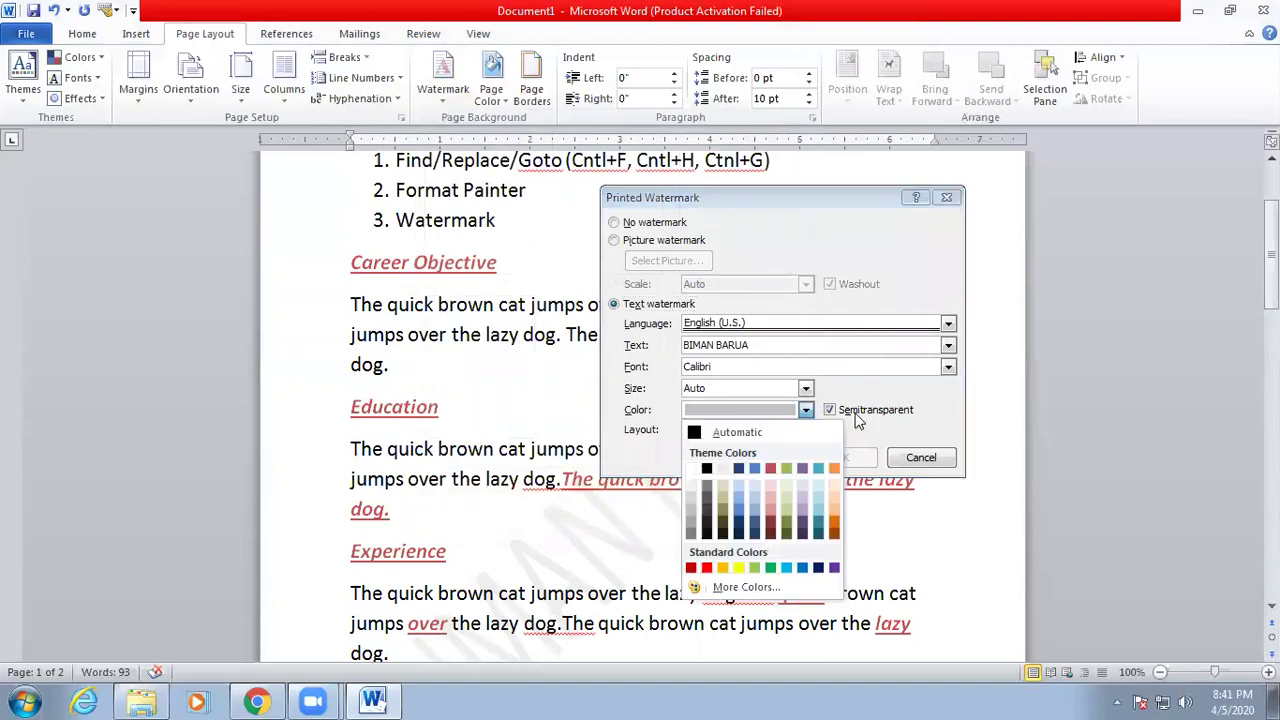
pyautogui.click(829, 413)
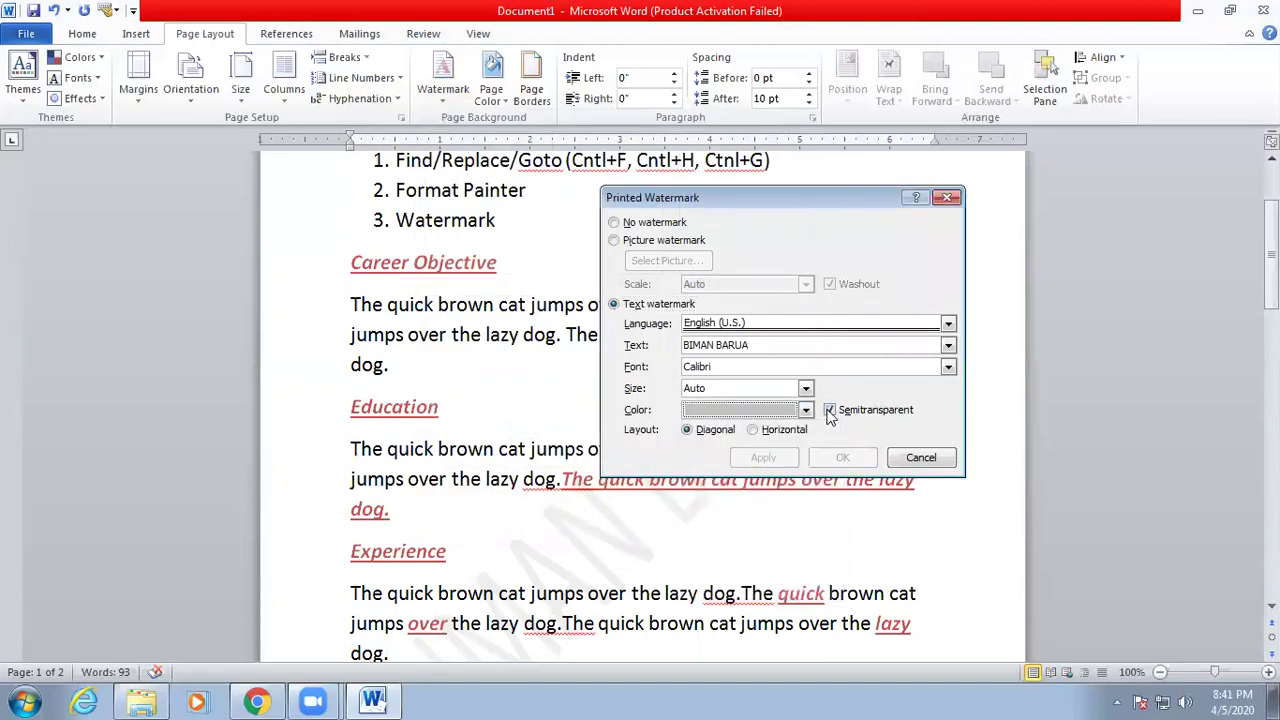
# Apply the diagonal author-name text watermark and scroll through both pages to check it
pyautogui.click(843, 457)
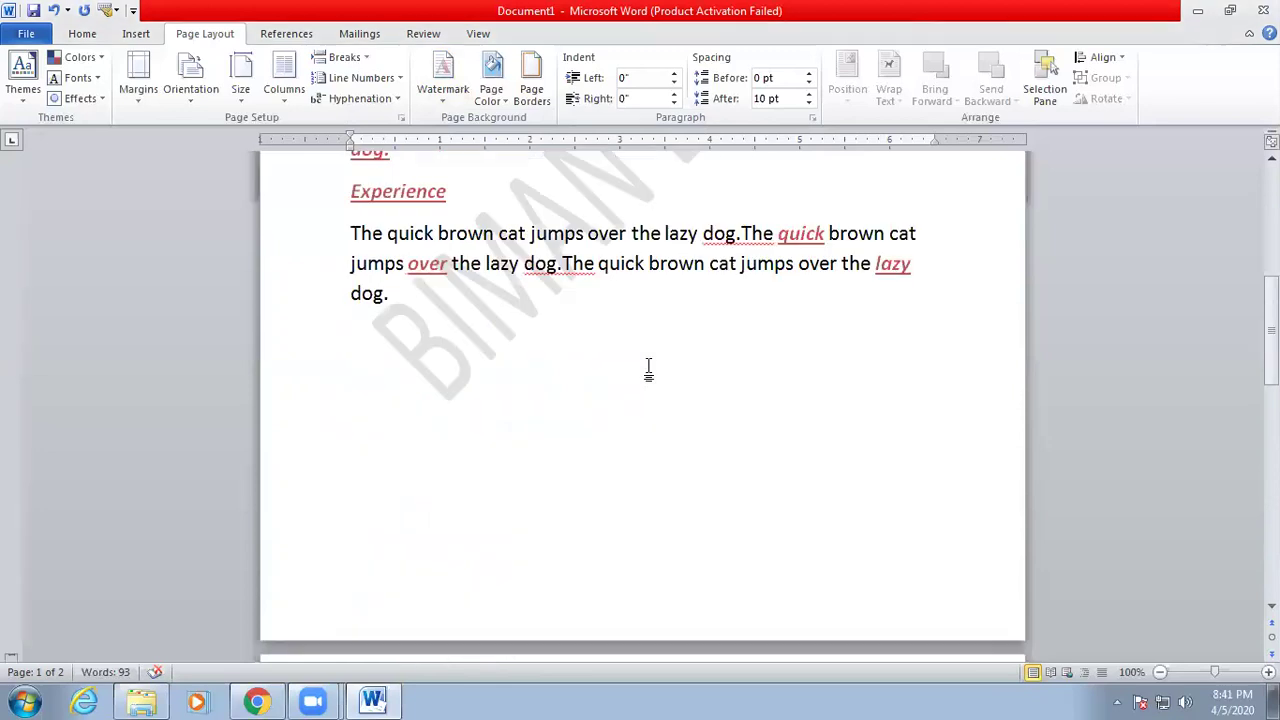
pyautogui.scroll(-5, 600, 413)
pyautogui.scroll(-2, 620, 443)
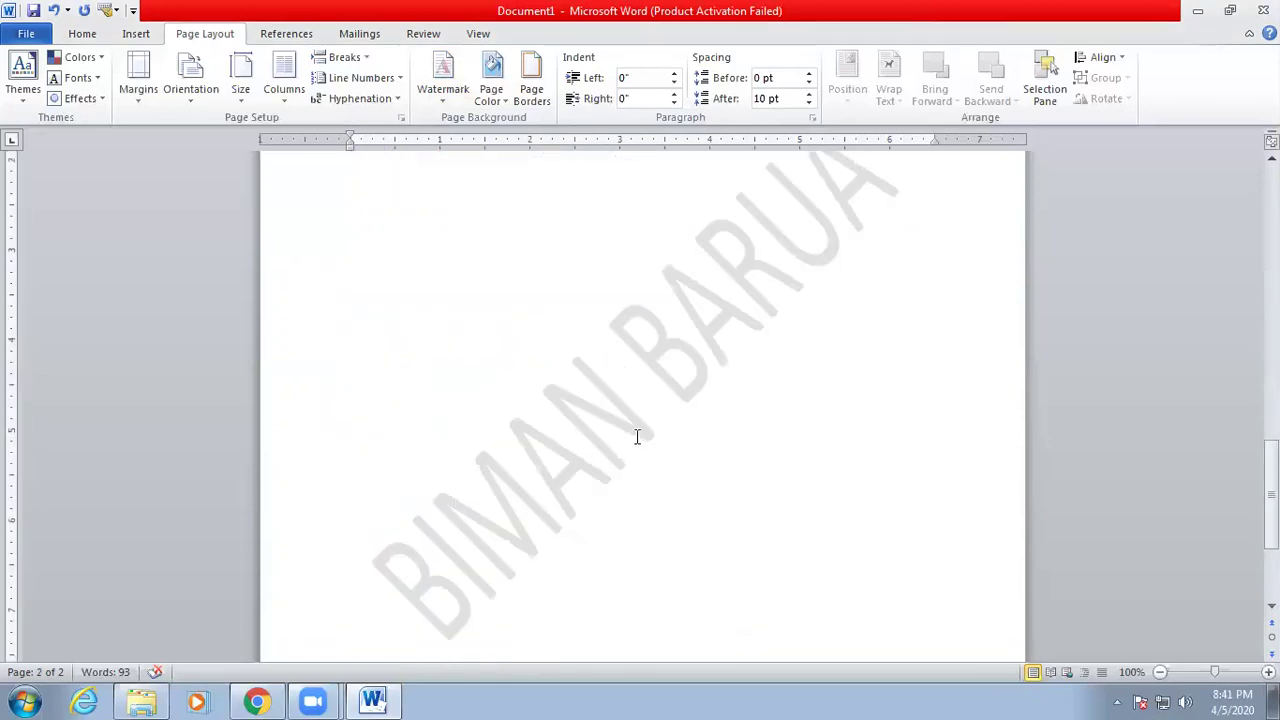
pyautogui.scroll(3, 655, 444)
pyautogui.scroll(5, 597, 389)
pyautogui.scroll(3, 577, 379)
pyautogui.scroll(-1, 700, 414)
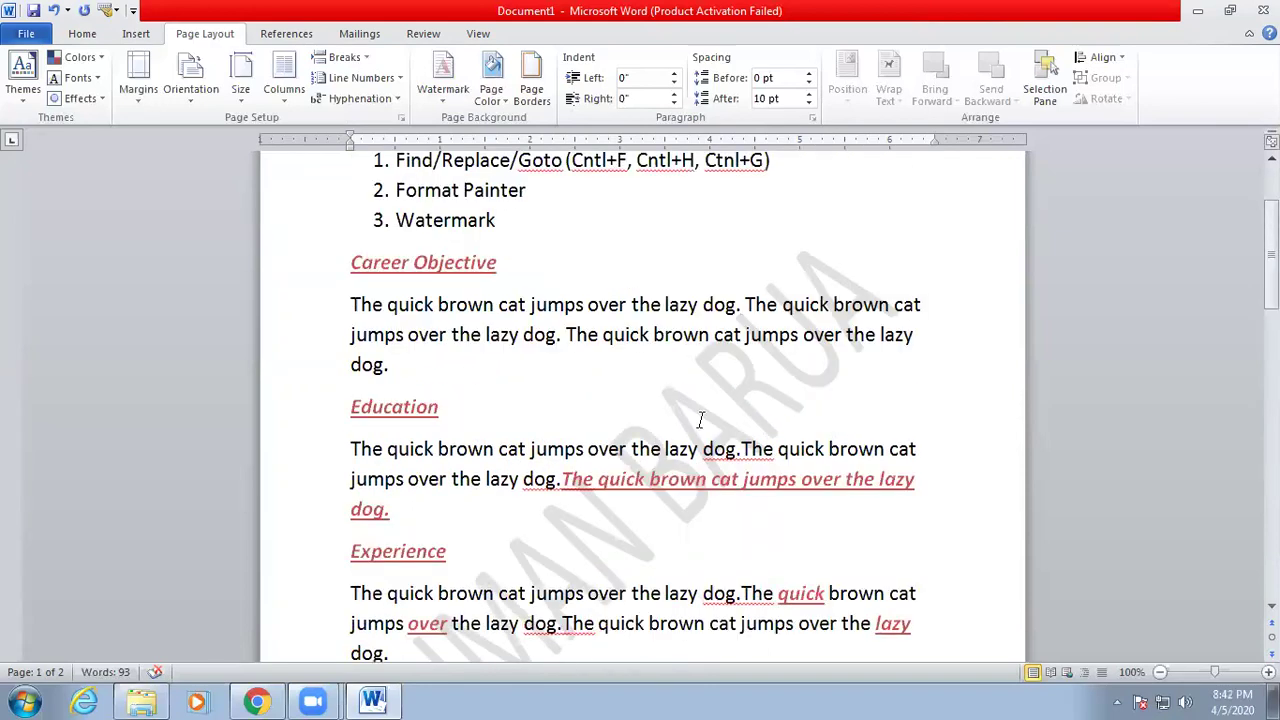
pyautogui.scroll(-1, 682, 489)
pyautogui.scroll(-1, 683, 482)
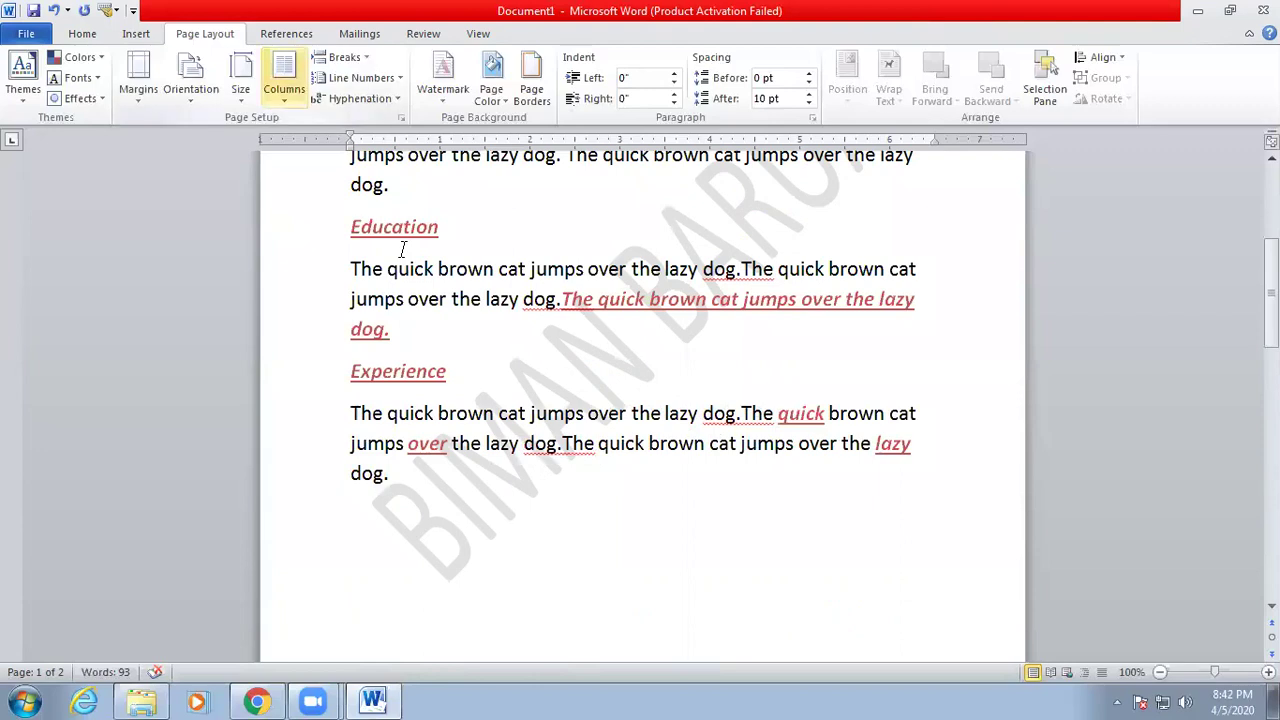
# Replace the text watermark with a washed-out picture watermark using Desktop\LOGO copy.jpg
pyautogui.click(446, 108)
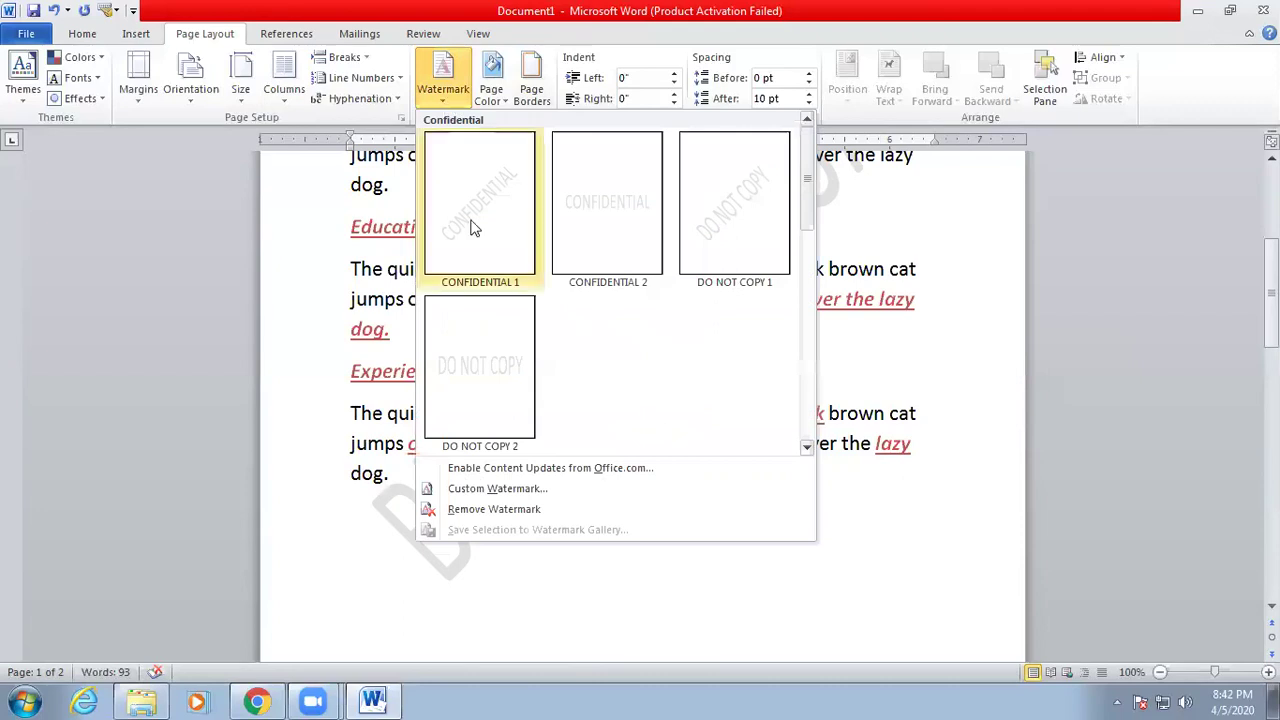
pyautogui.click(528, 494)
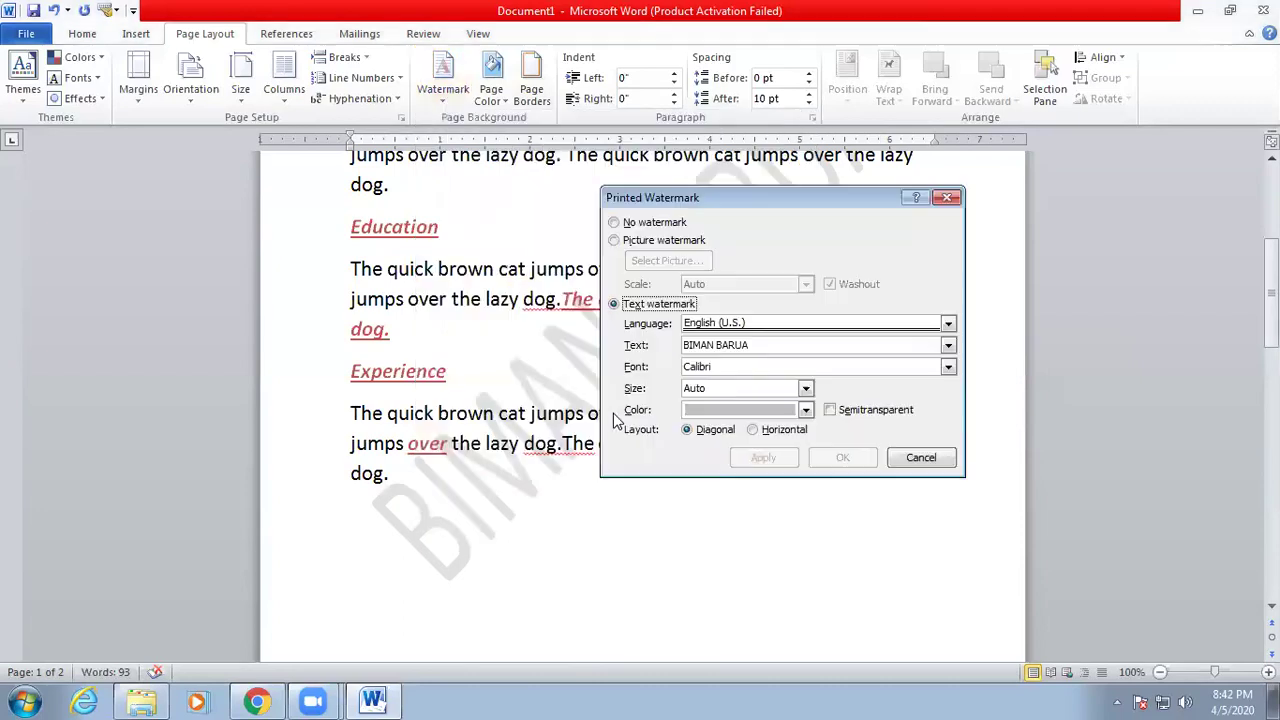
pyautogui.click(620, 241)
pyautogui.click(655, 261)
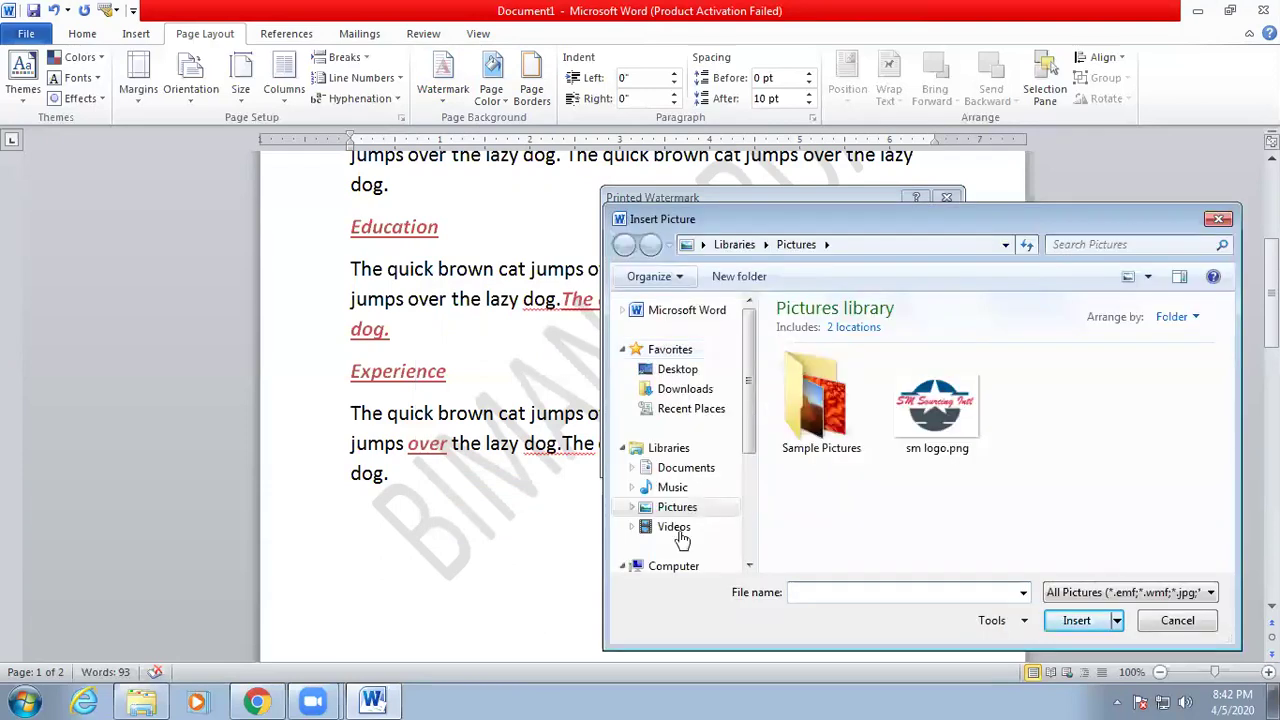
pyautogui.click(689, 369)
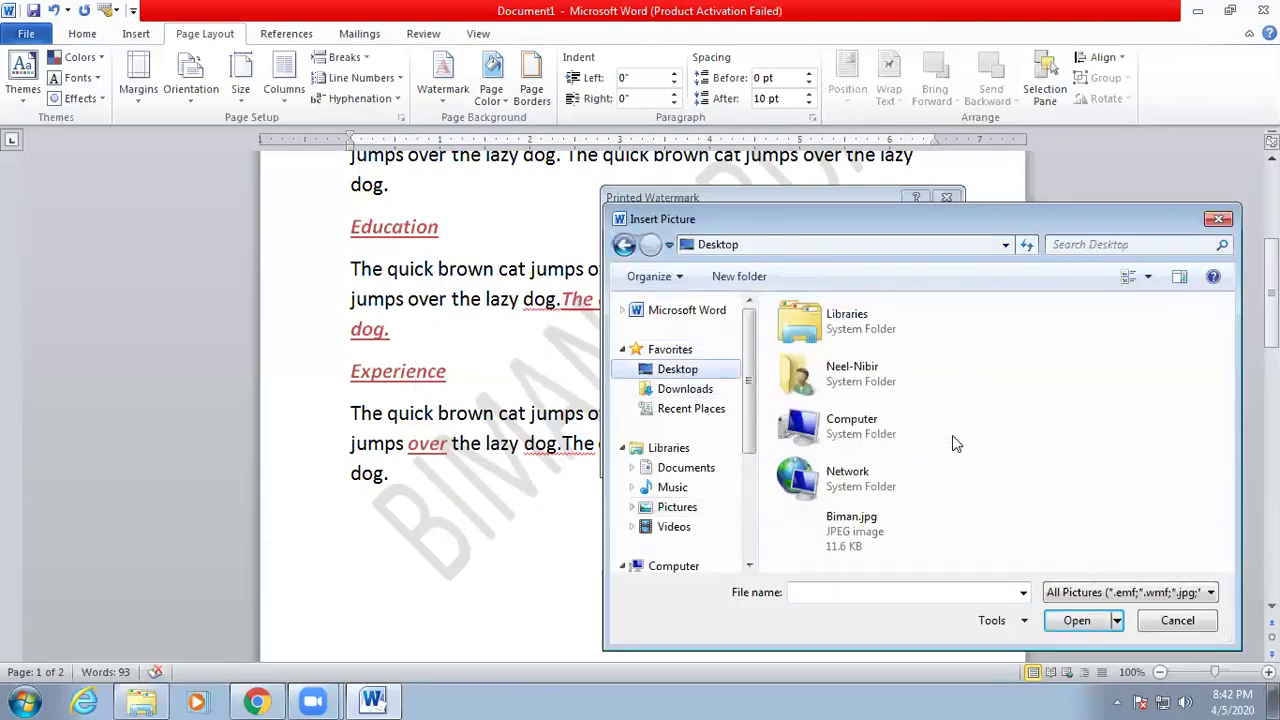
pyautogui.scroll(-4, 833, 452)
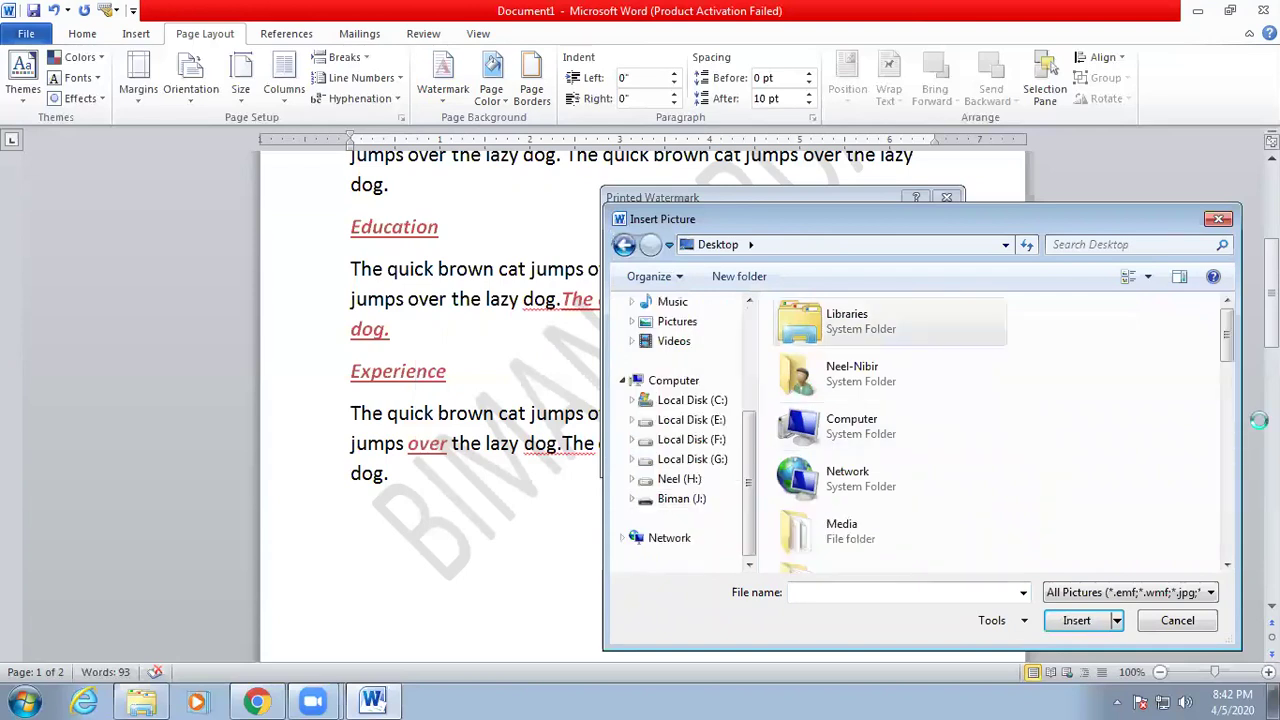
pyautogui.scroll(-10, 1222, 420)
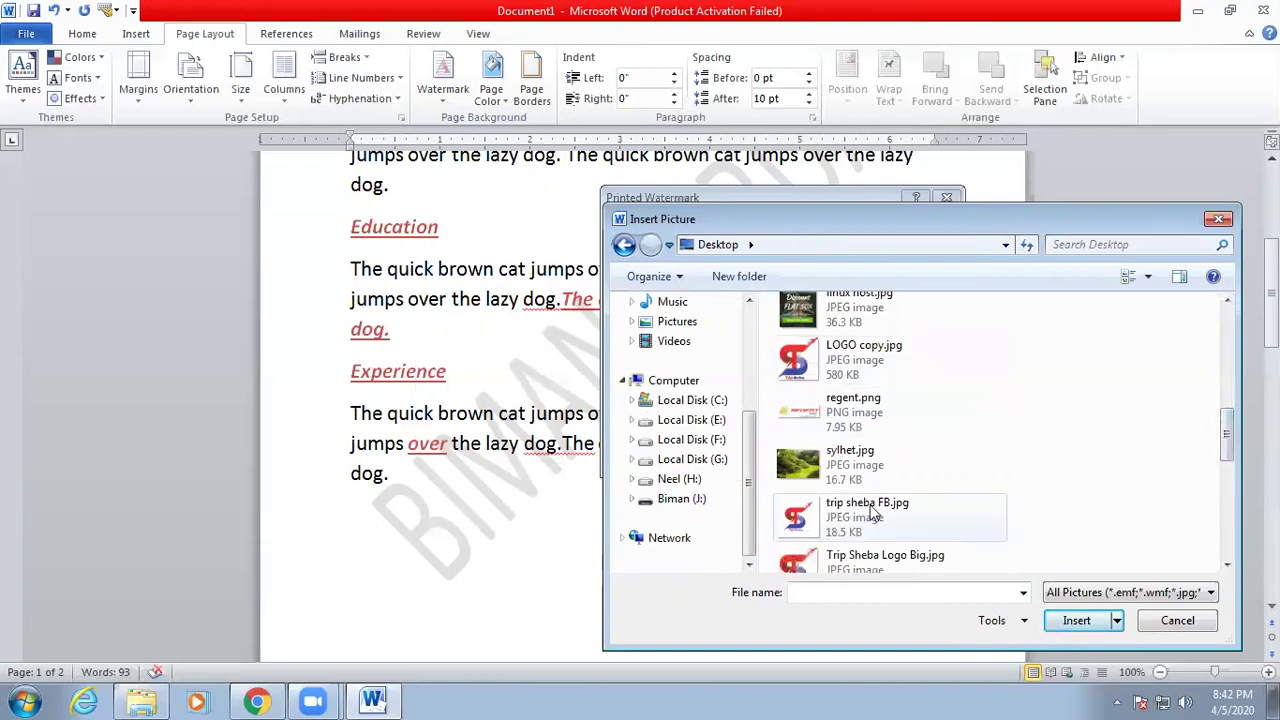
pyautogui.click(812, 368)
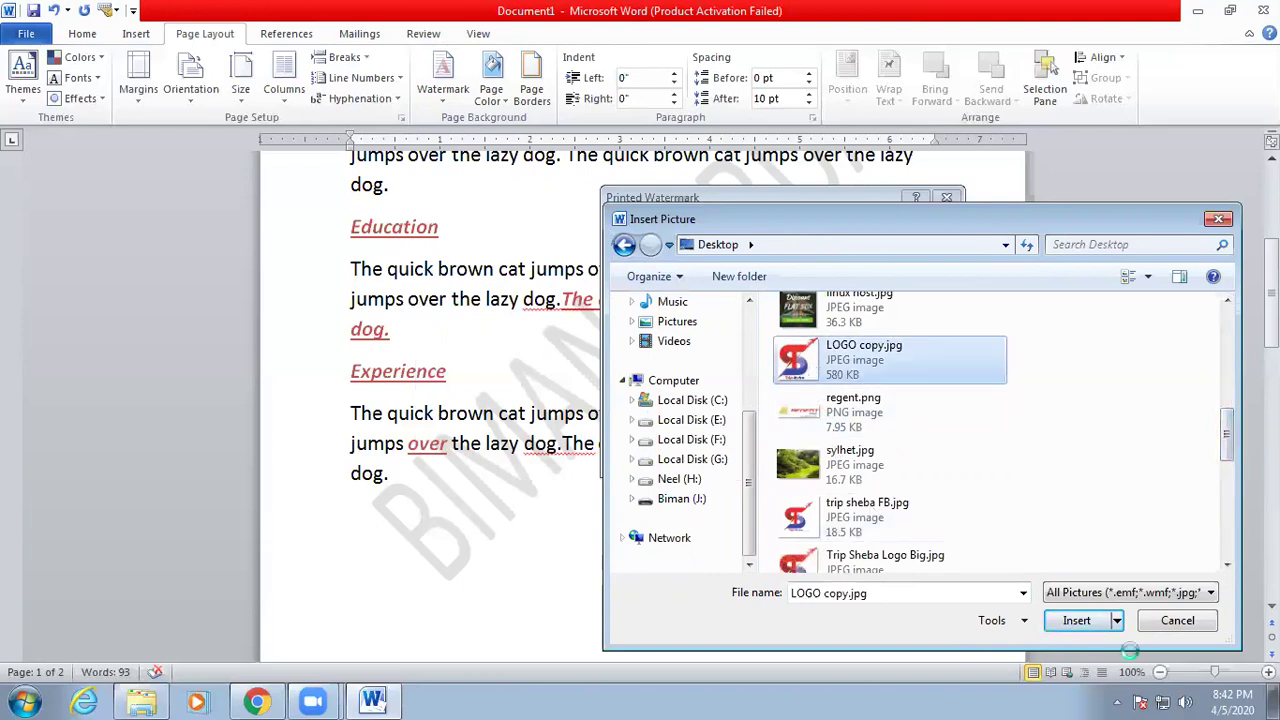
pyautogui.click(1077, 622)
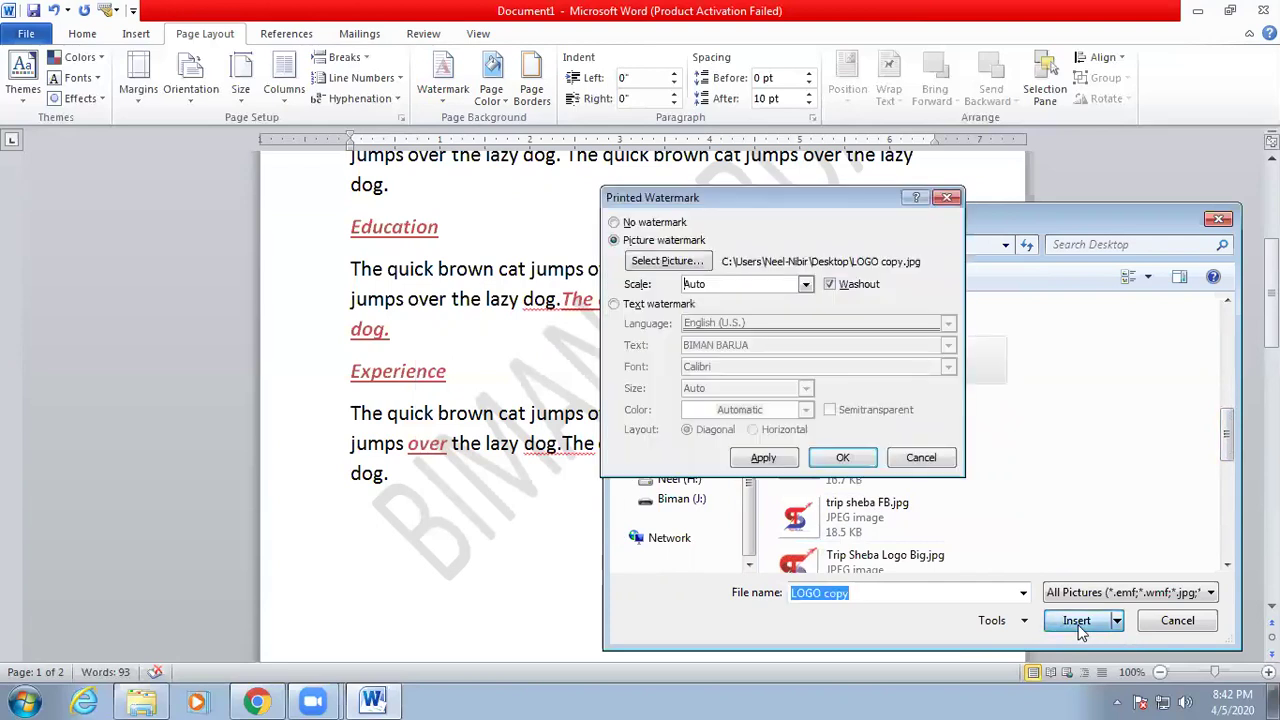
pyautogui.click(835, 460)
pyautogui.scroll(-4, 795, 485)
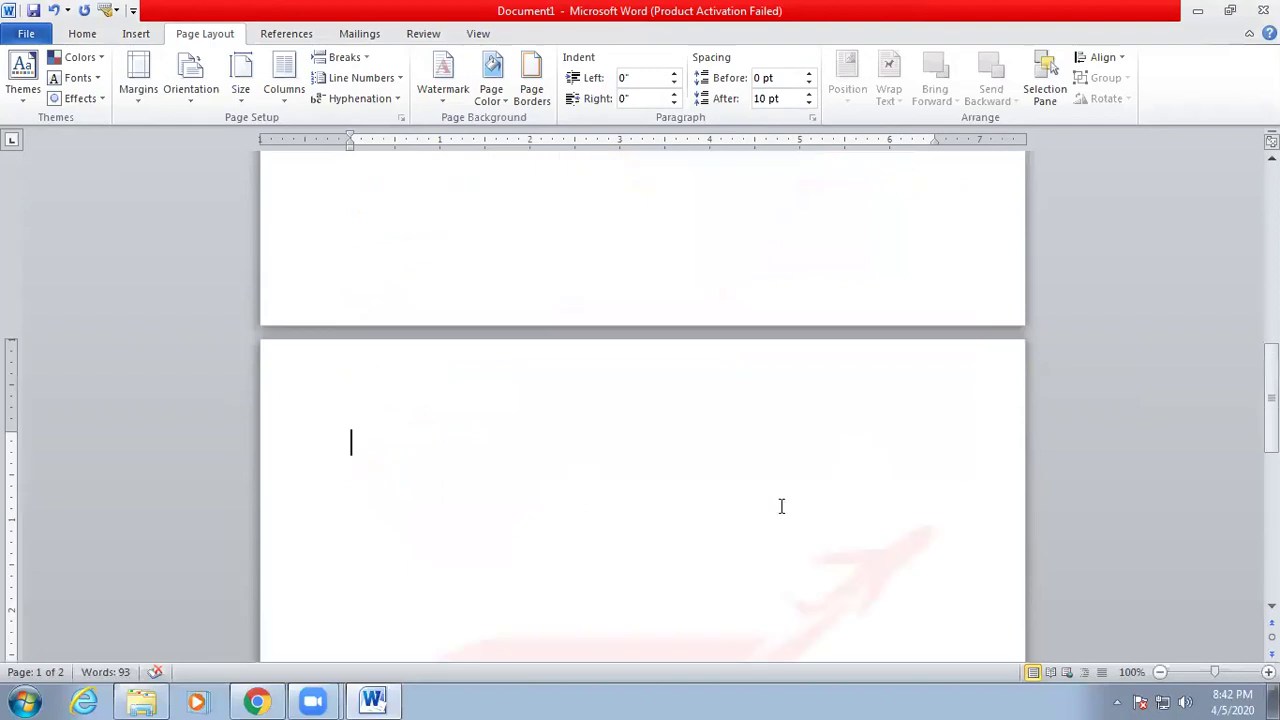
pyautogui.scroll(-10, 606, 437)
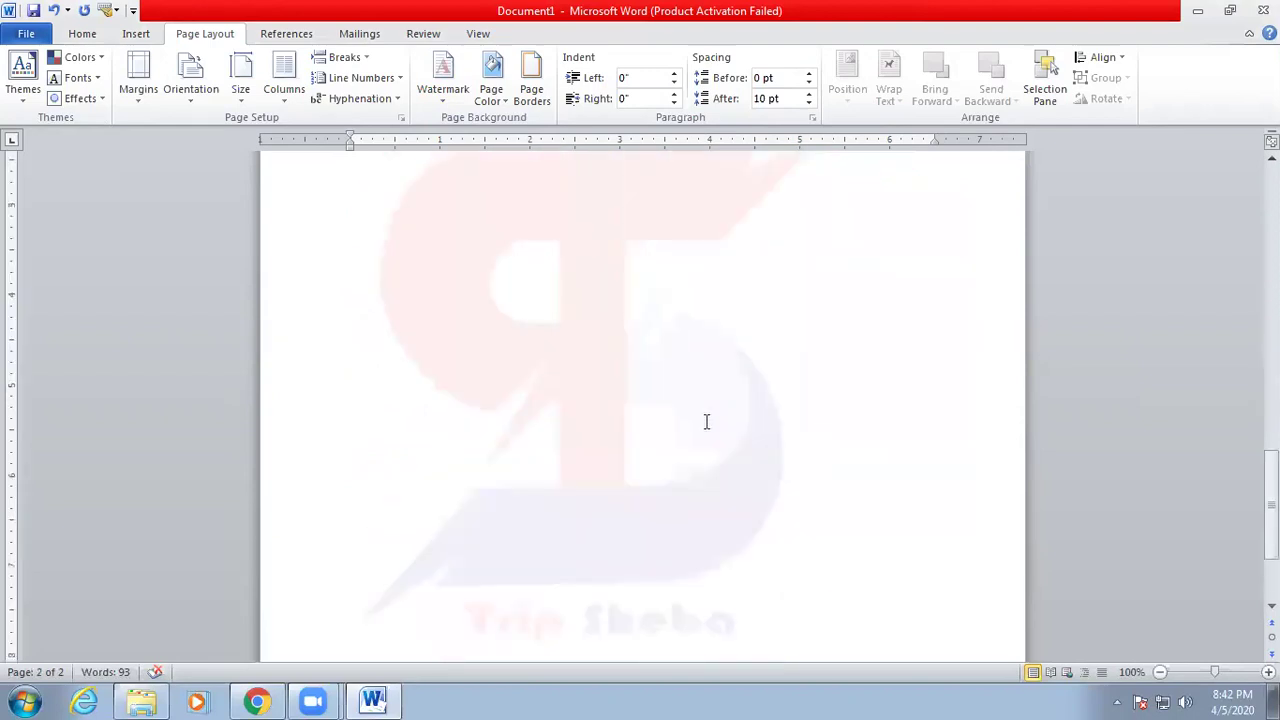
pyautogui.scroll(2, 708, 448)
pyautogui.scroll(2, 708, 448)
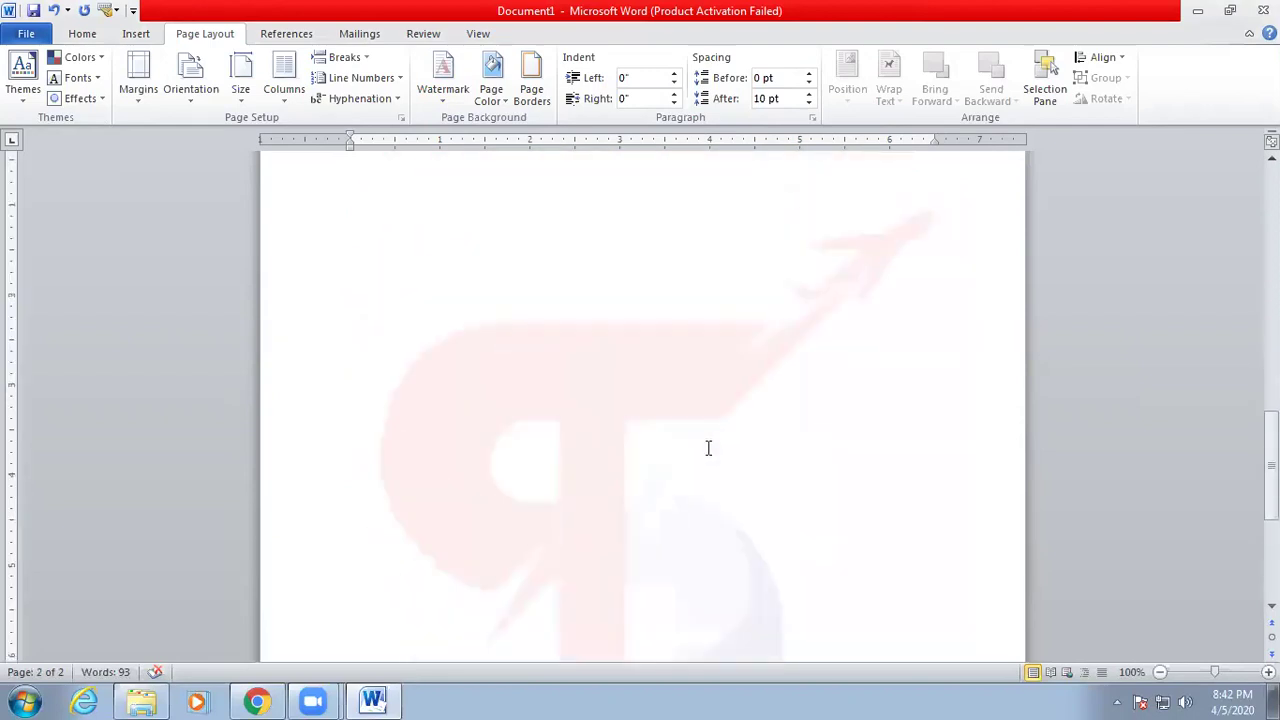
pyautogui.scroll(1, 708, 448)
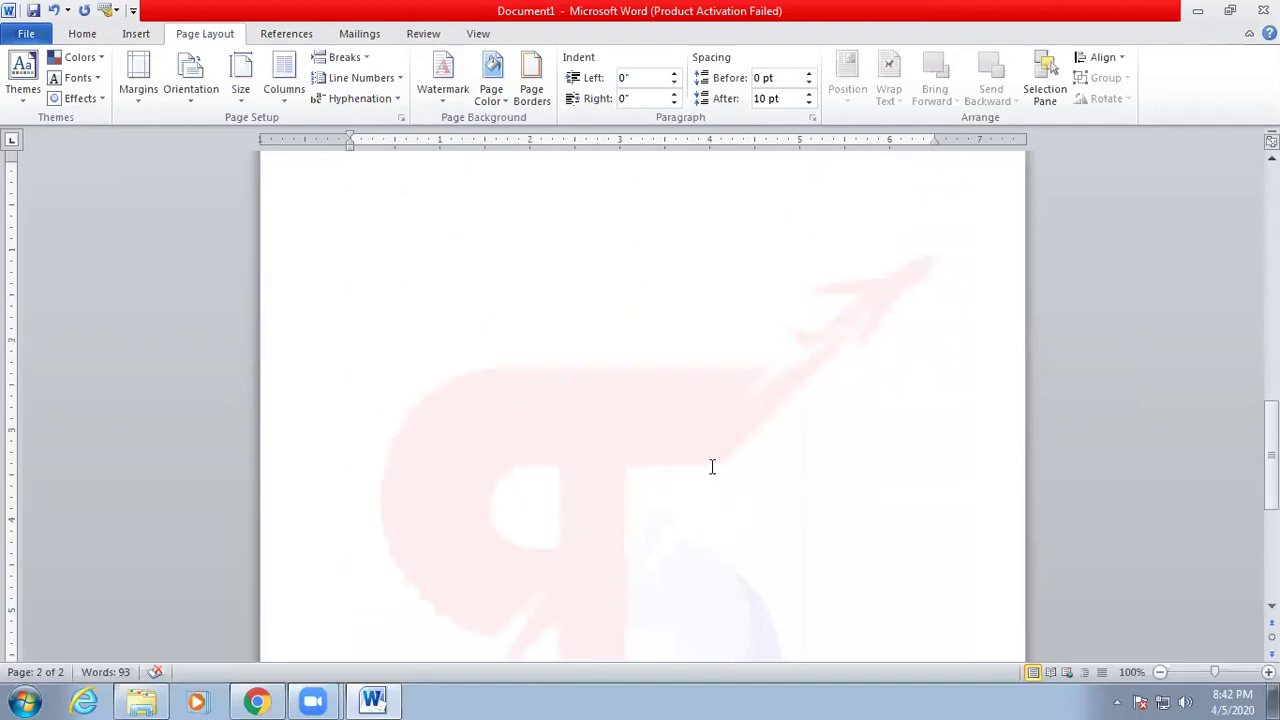
# Rescale the logo picture watermark to 50% through Custom Watermark
pyautogui.click(444, 95)
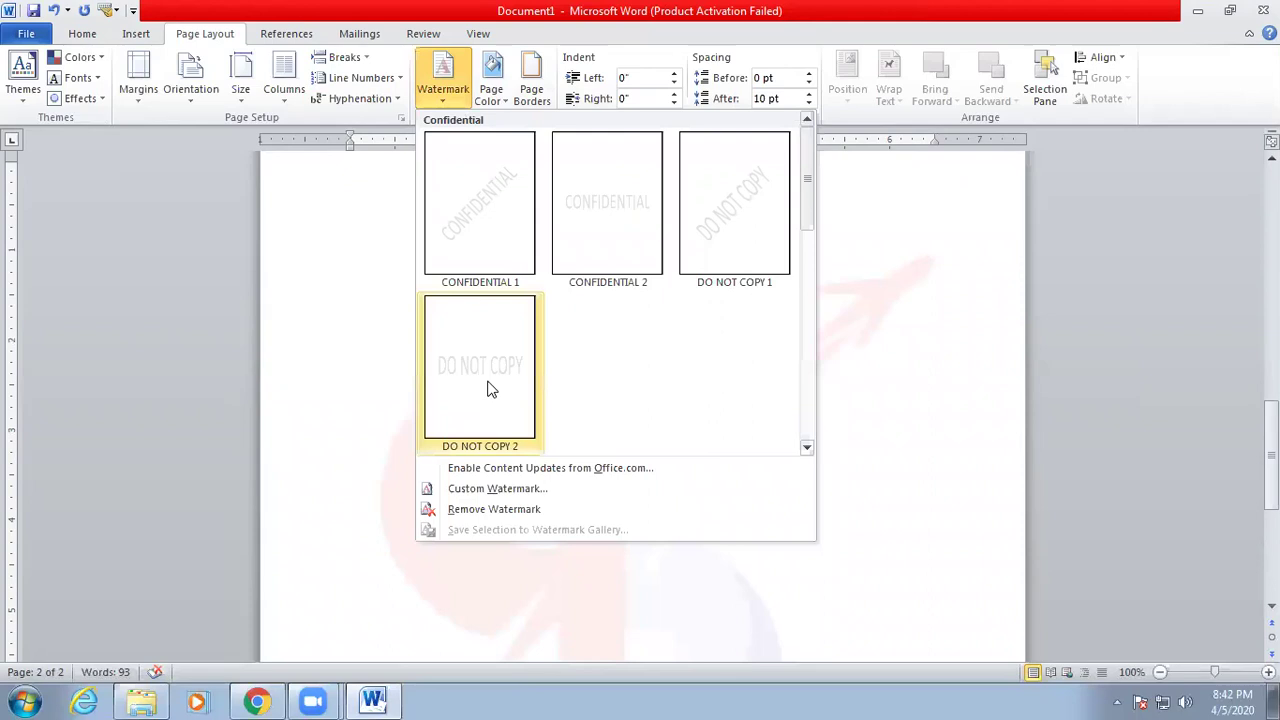
pyautogui.click(617, 495)
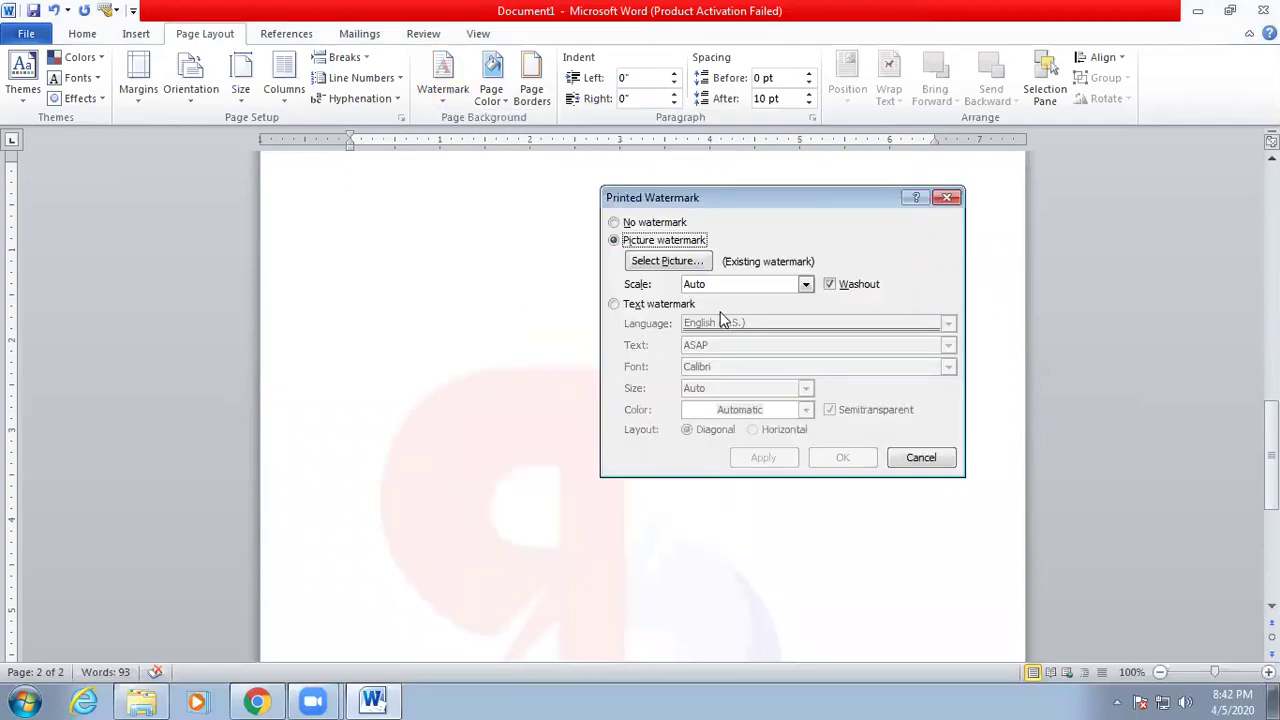
pyautogui.click(806, 285)
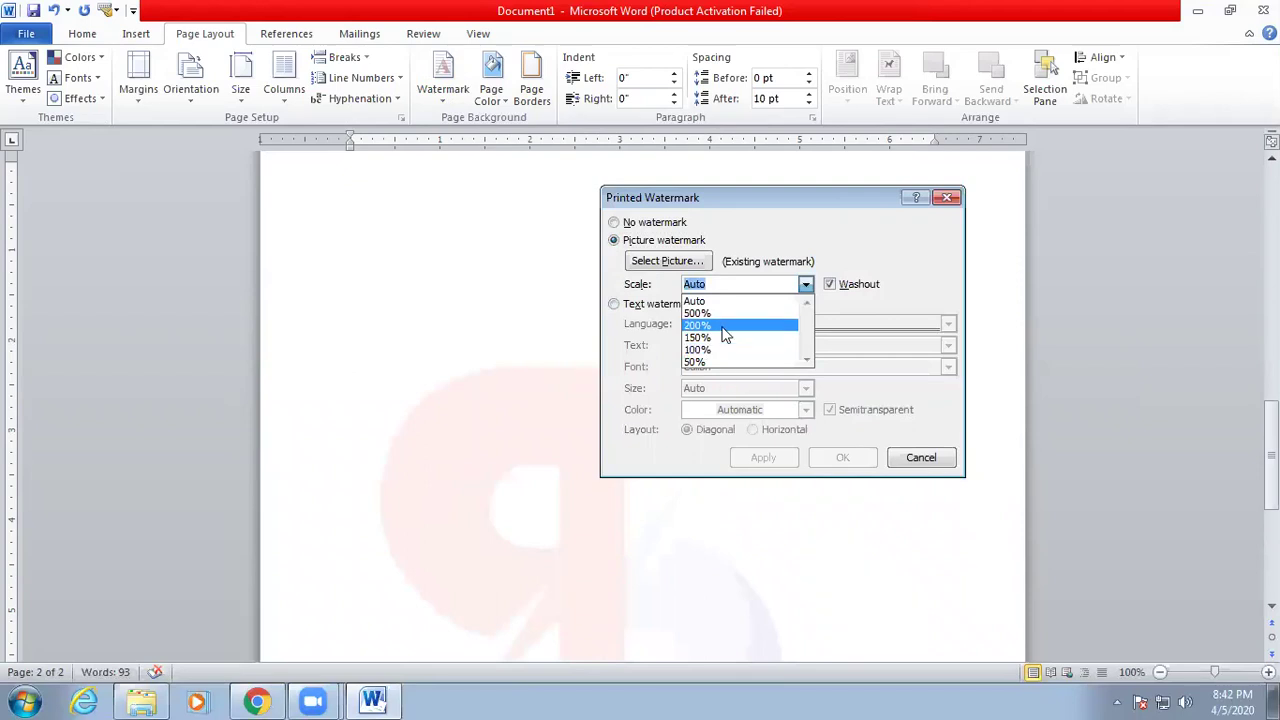
pyautogui.click(722, 361)
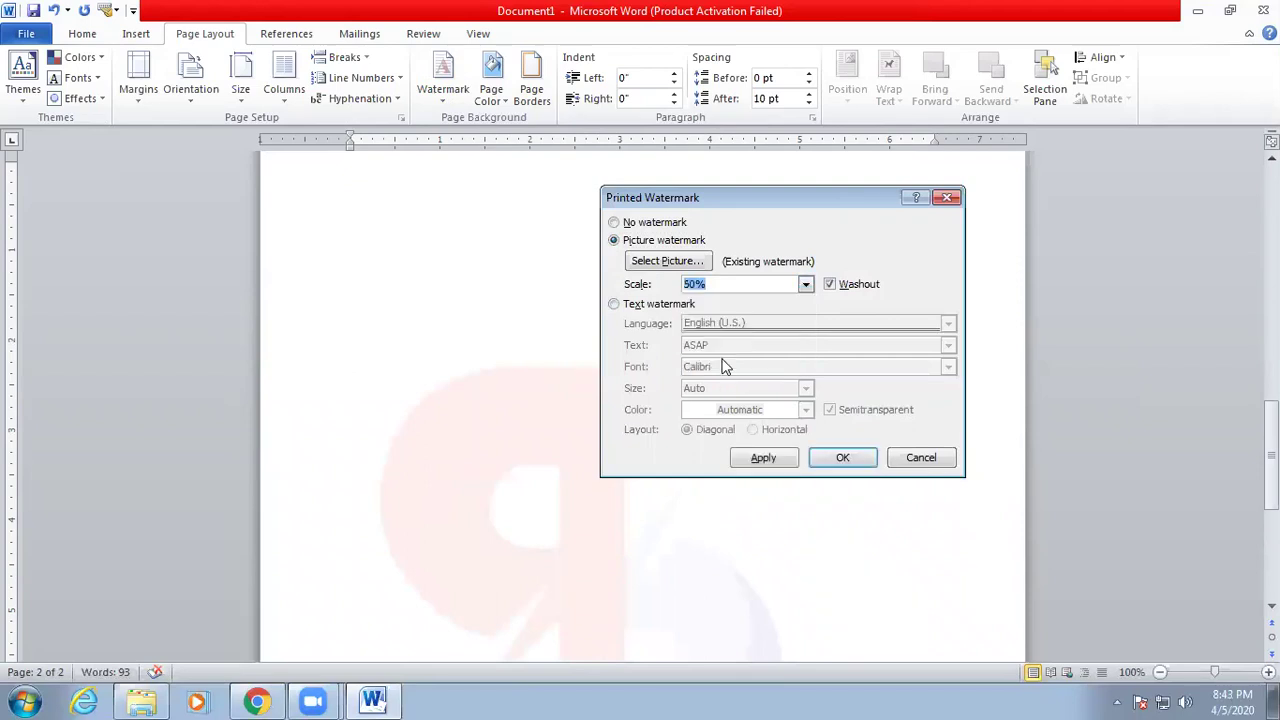
pyautogui.click(823, 458)
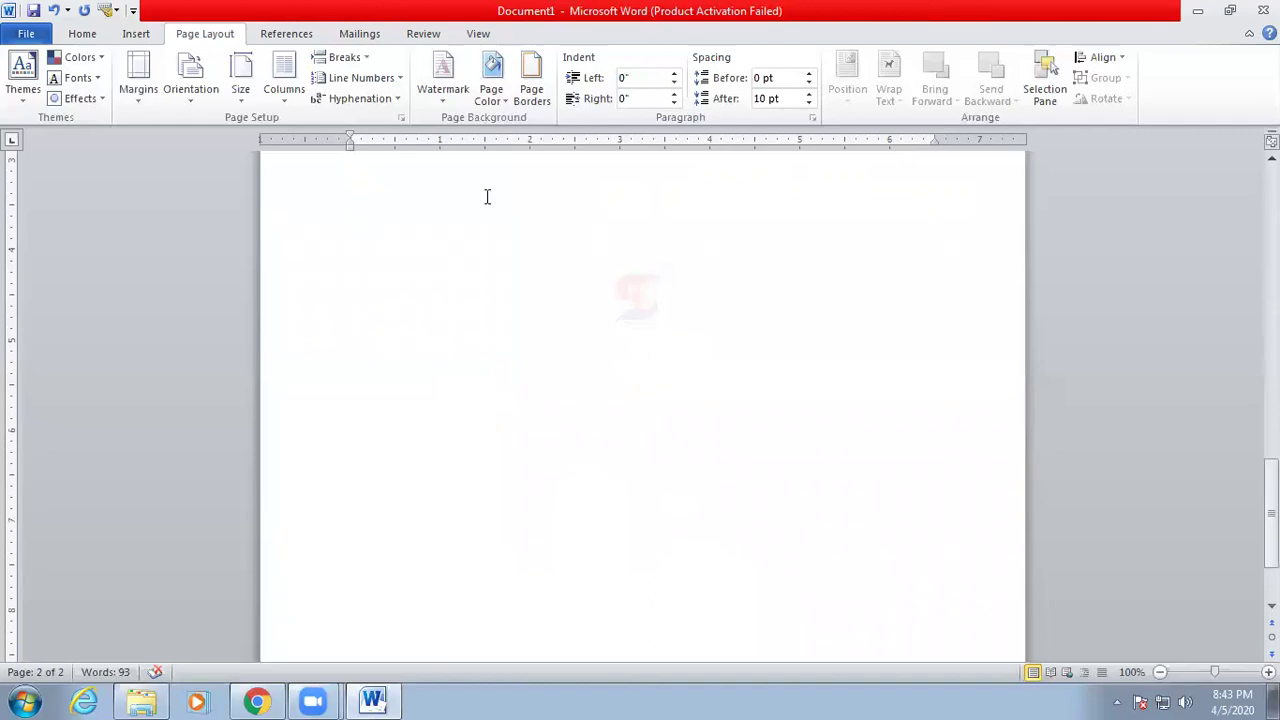
# Change the picture watermark scale from 50% to 20%
pyautogui.hotkey('alt', 'p')
pyautogui.press('p')
pyautogui.press('w')
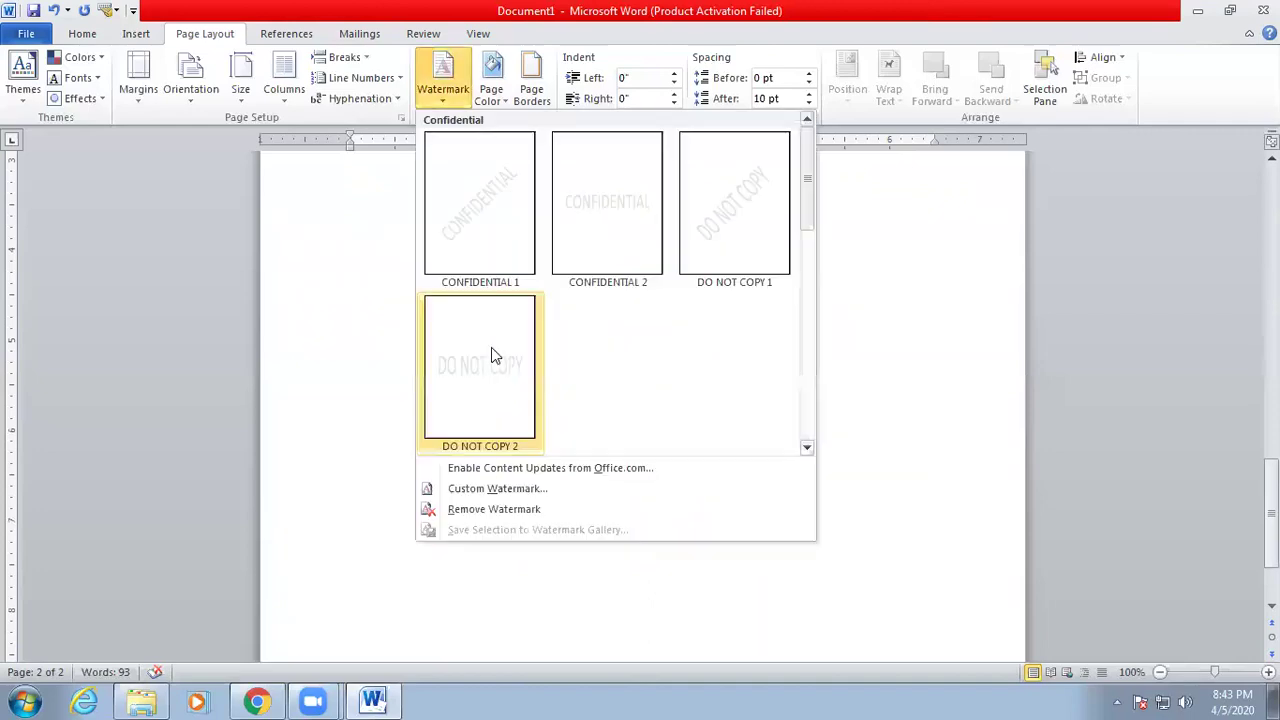
pyautogui.click(494, 488)
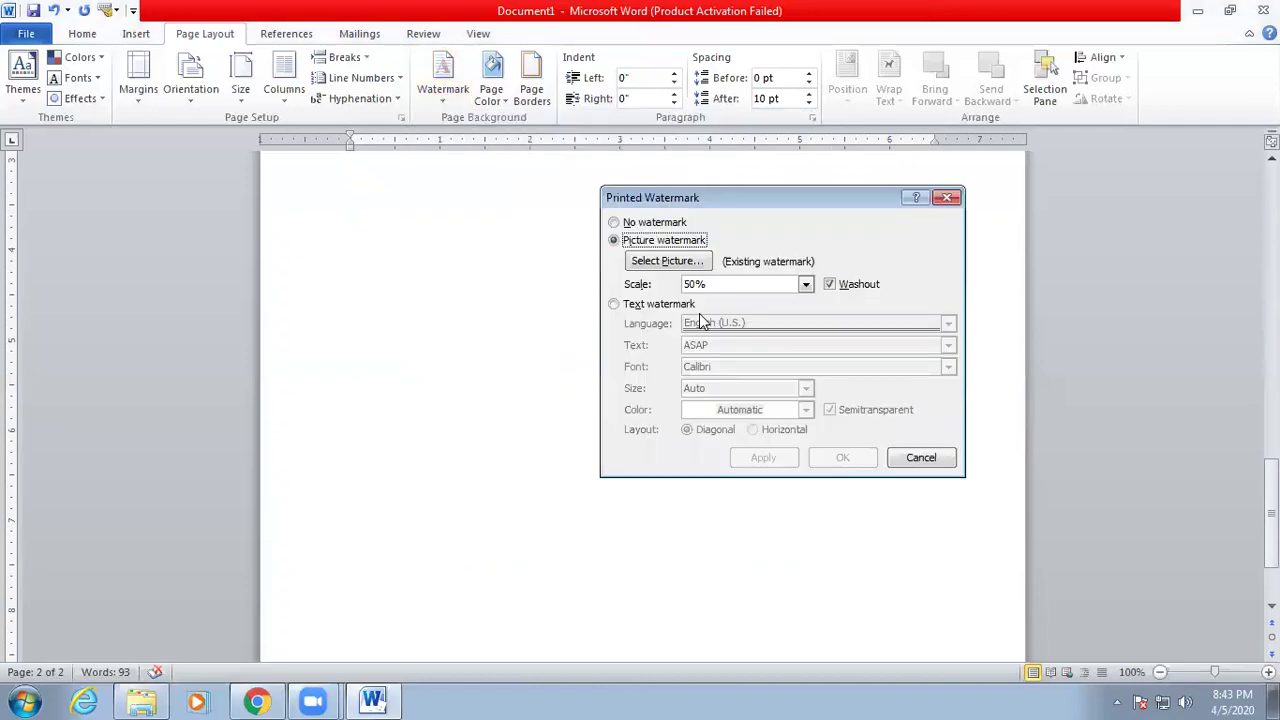
pyautogui.click(693, 285)
pyautogui.press('BackSpace')
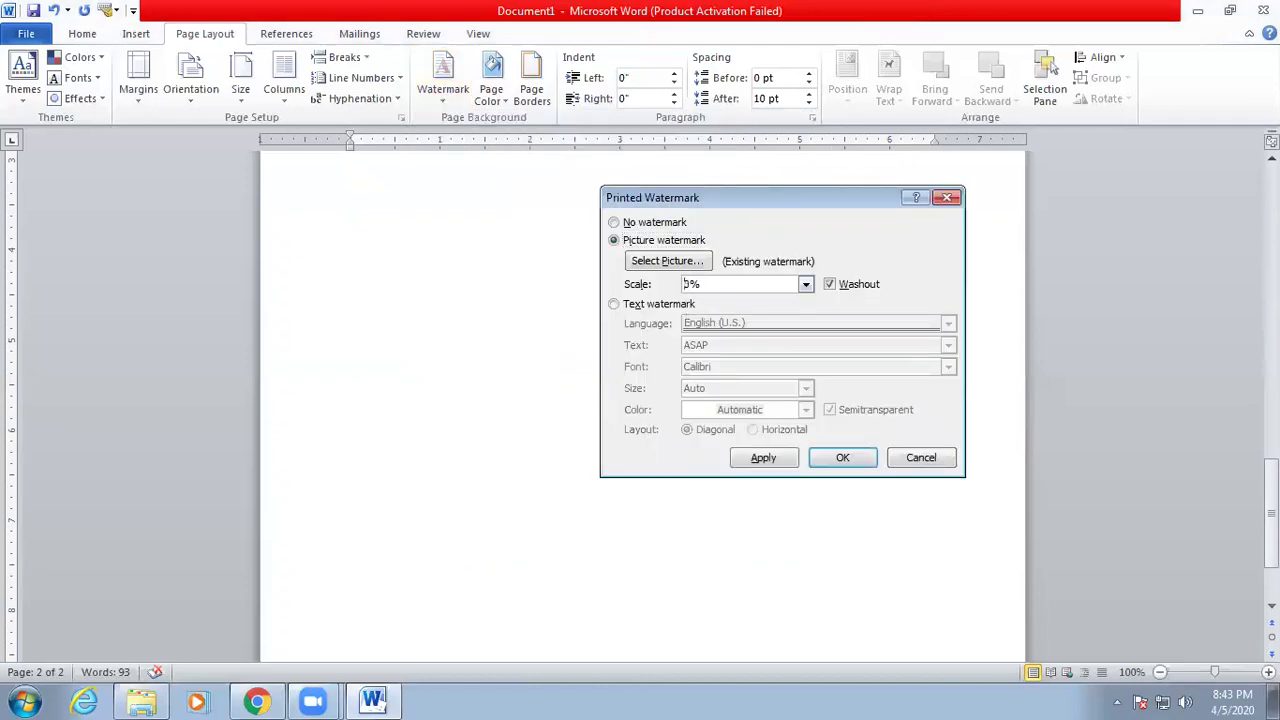
pyautogui.write('20')
pyautogui.hotkey('alt', 'Down')
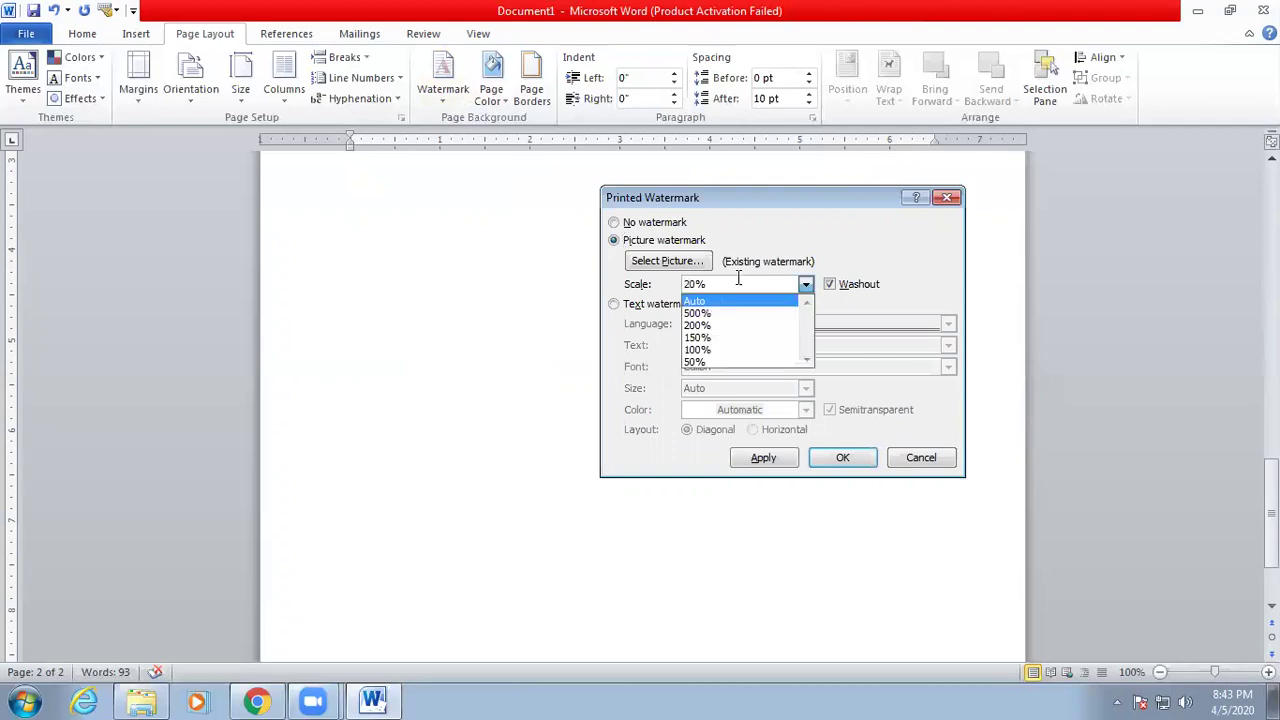
pyautogui.click(787, 223)
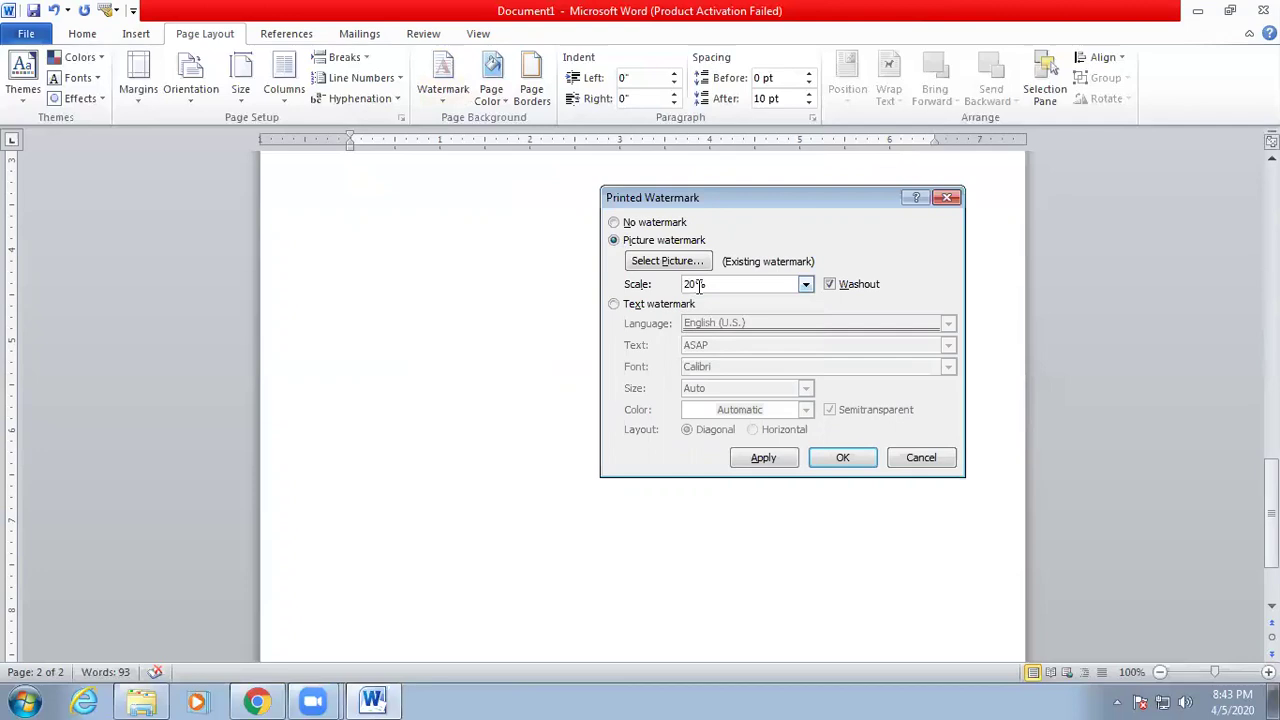
pyautogui.click(846, 462)
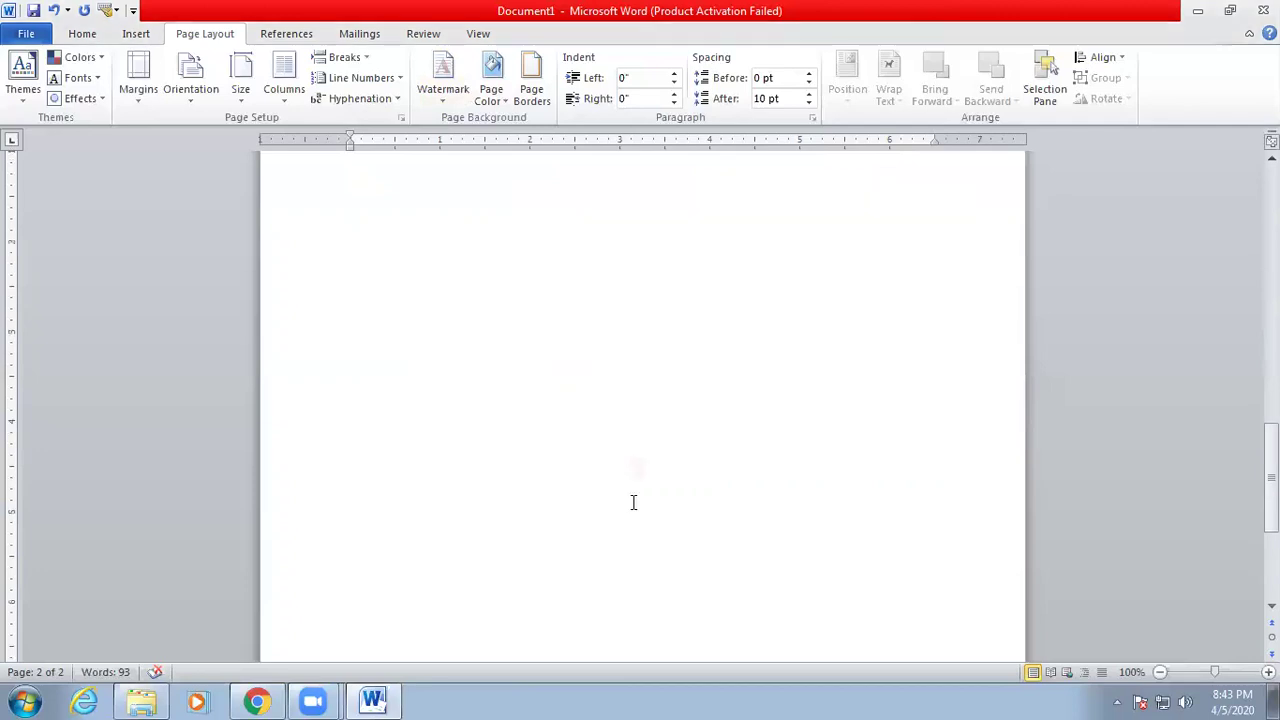
# Turn off washout on the picture watermark and scroll back to the top of page 1
pyautogui.hotkey('alt', 'p')
pyautogui.press('p')
pyautogui.press('w')
pyautogui.click(566, 486)
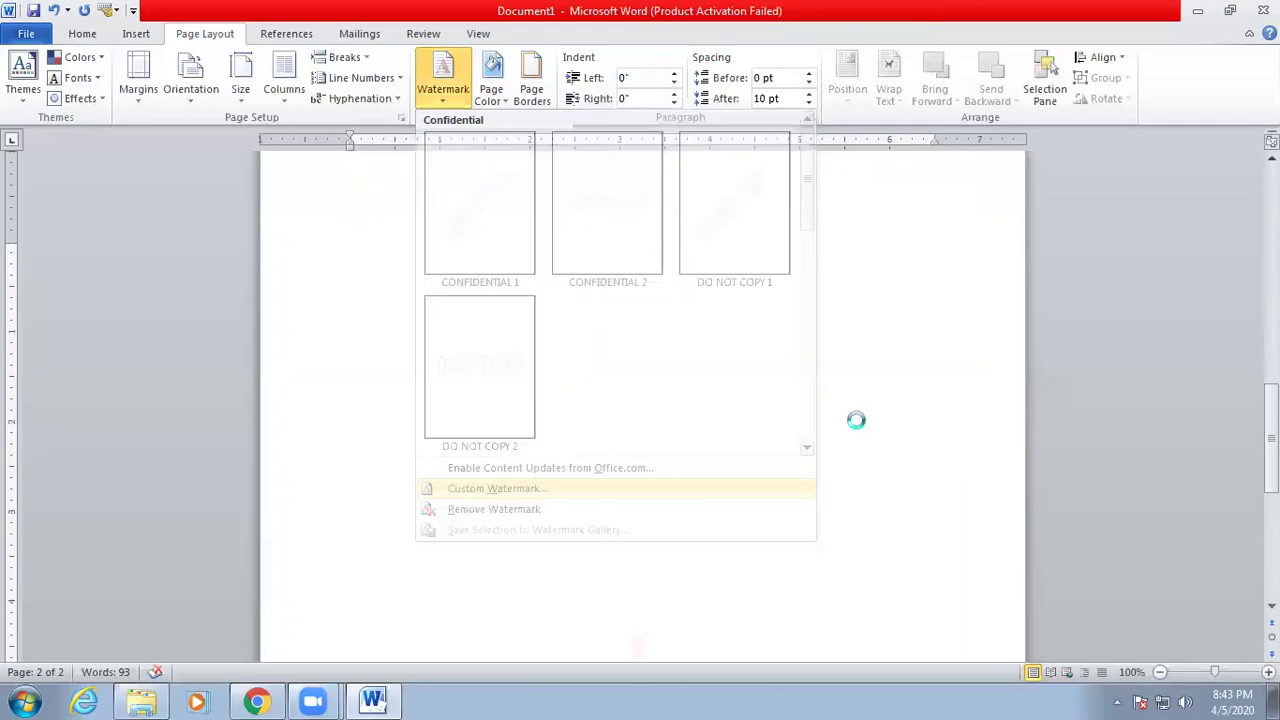
pyautogui.click(830, 284)
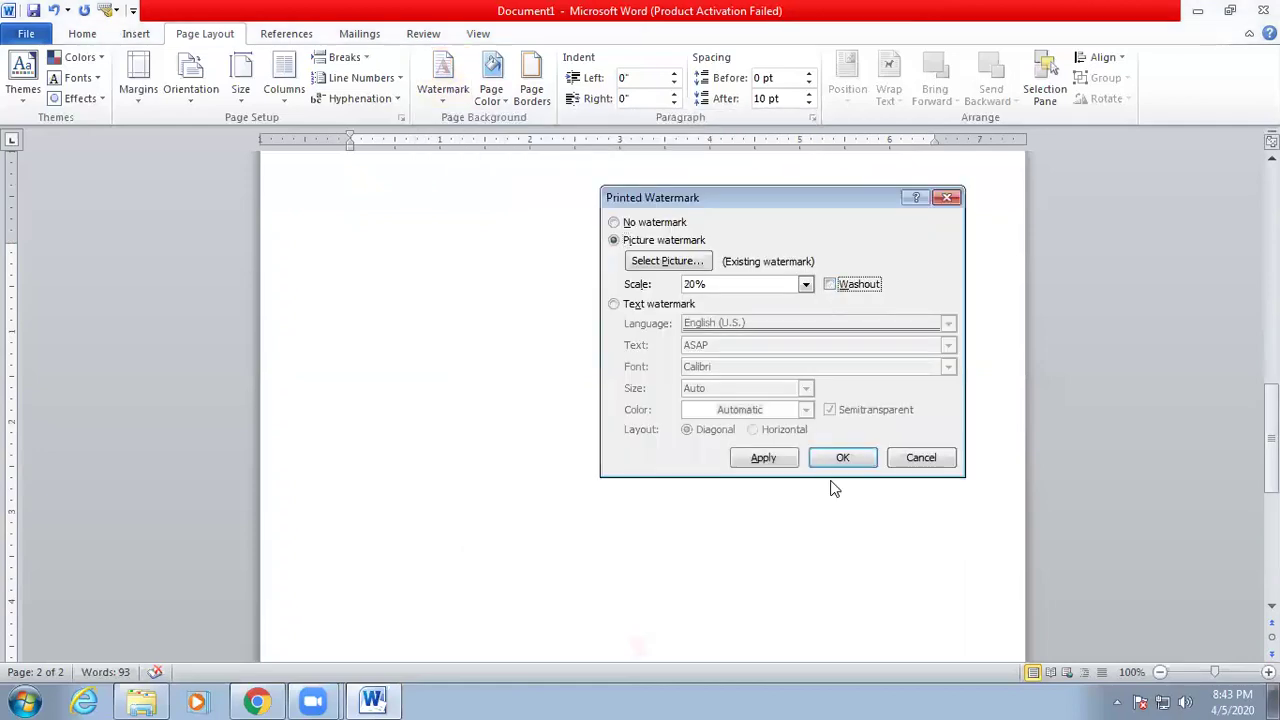
pyautogui.click(842, 458)
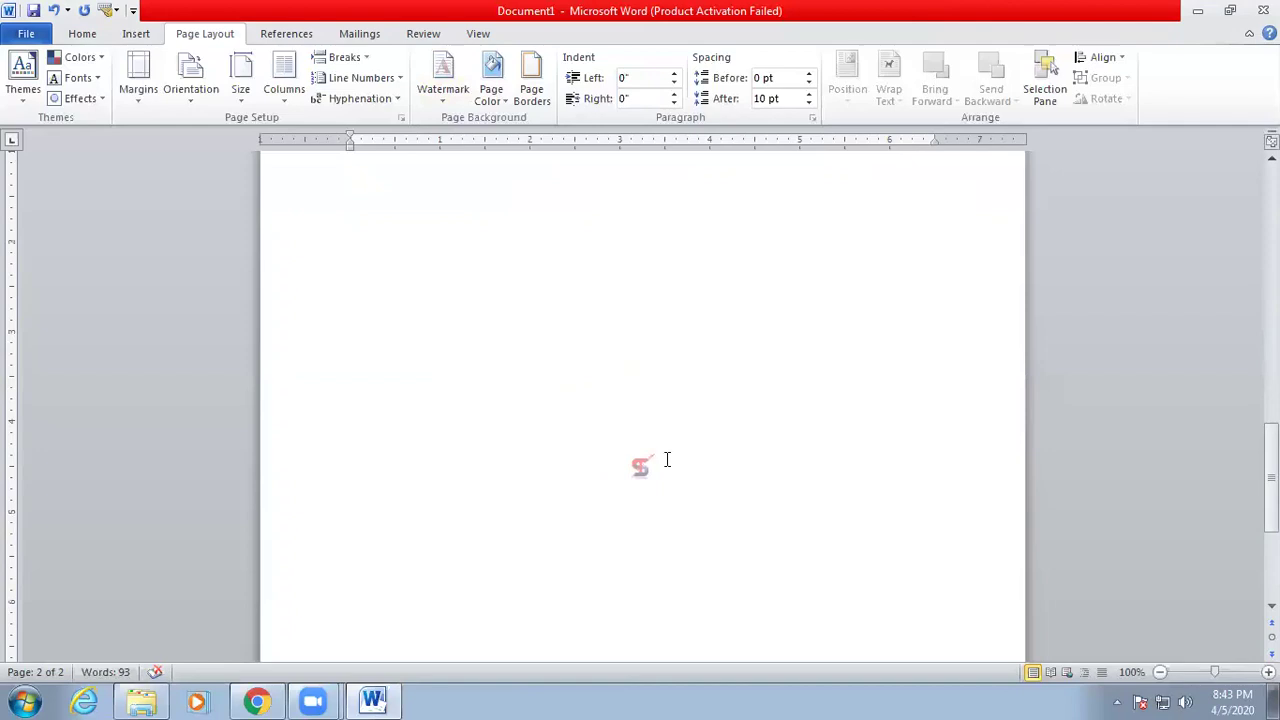
pyautogui.scroll(-4, 660, 391)
pyautogui.scroll(5, 665, 245)
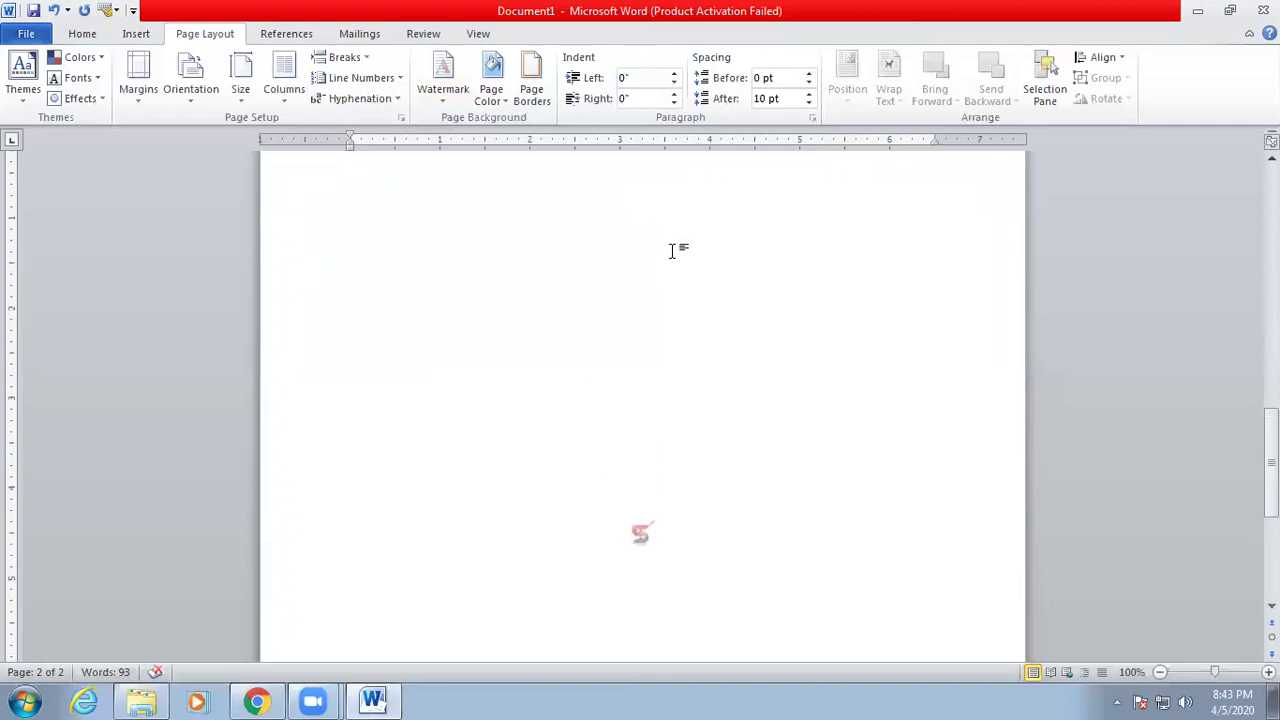
pyautogui.scroll(-5, 671, 511)
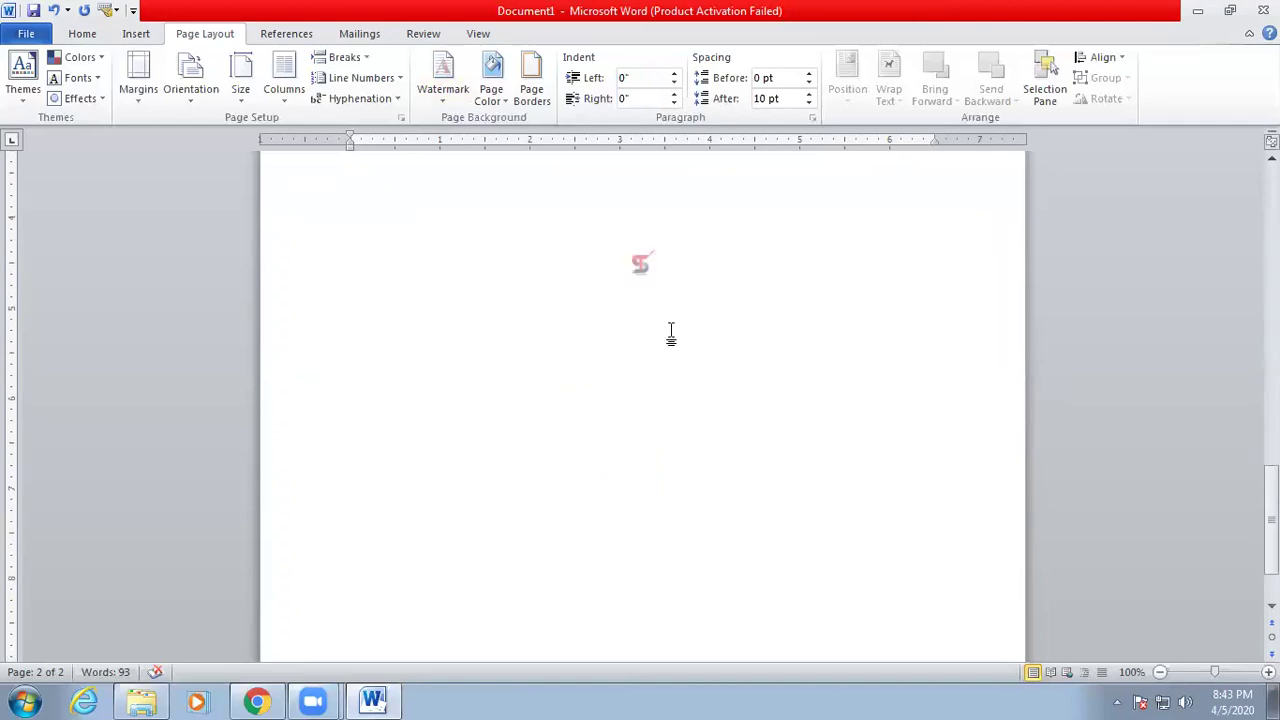
pyautogui.scroll(10, 671, 333)
pyautogui.scroll(12, 534, 368)
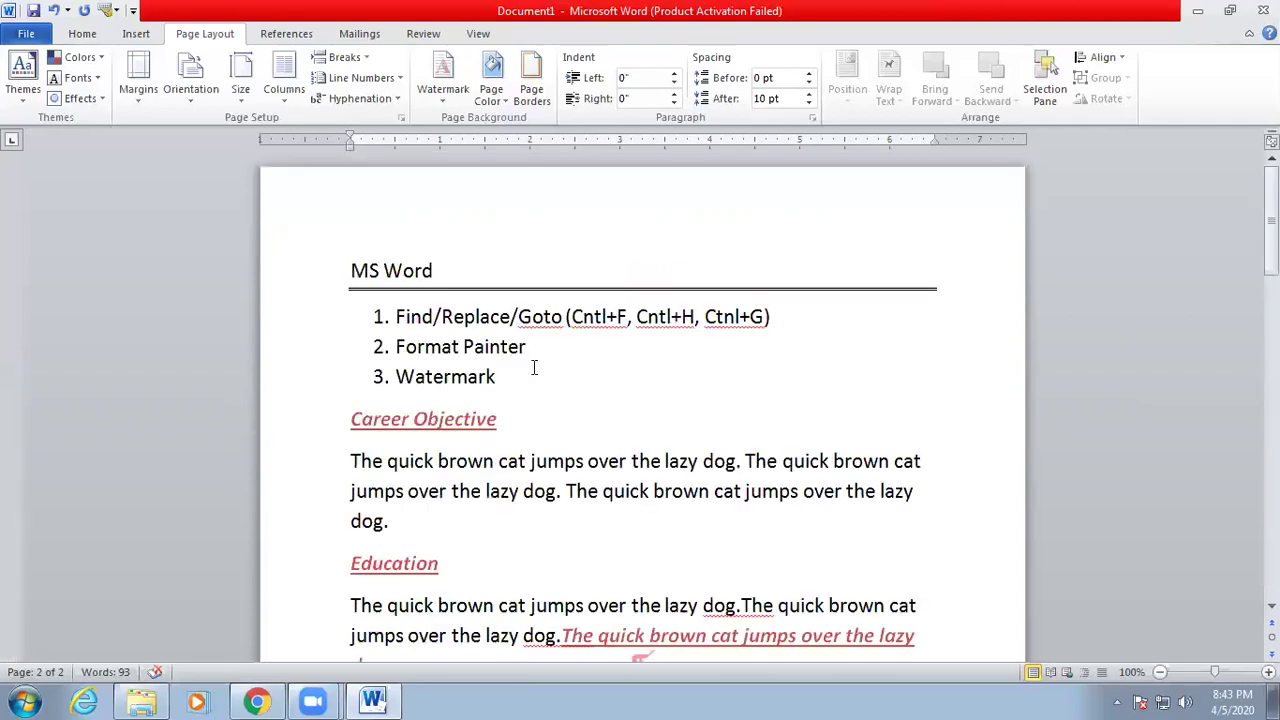
# Add numbered item 4 'Protect docs with password' after the Watermark tip
pyautogui.click(534, 368)
pyautogui.press('Return')
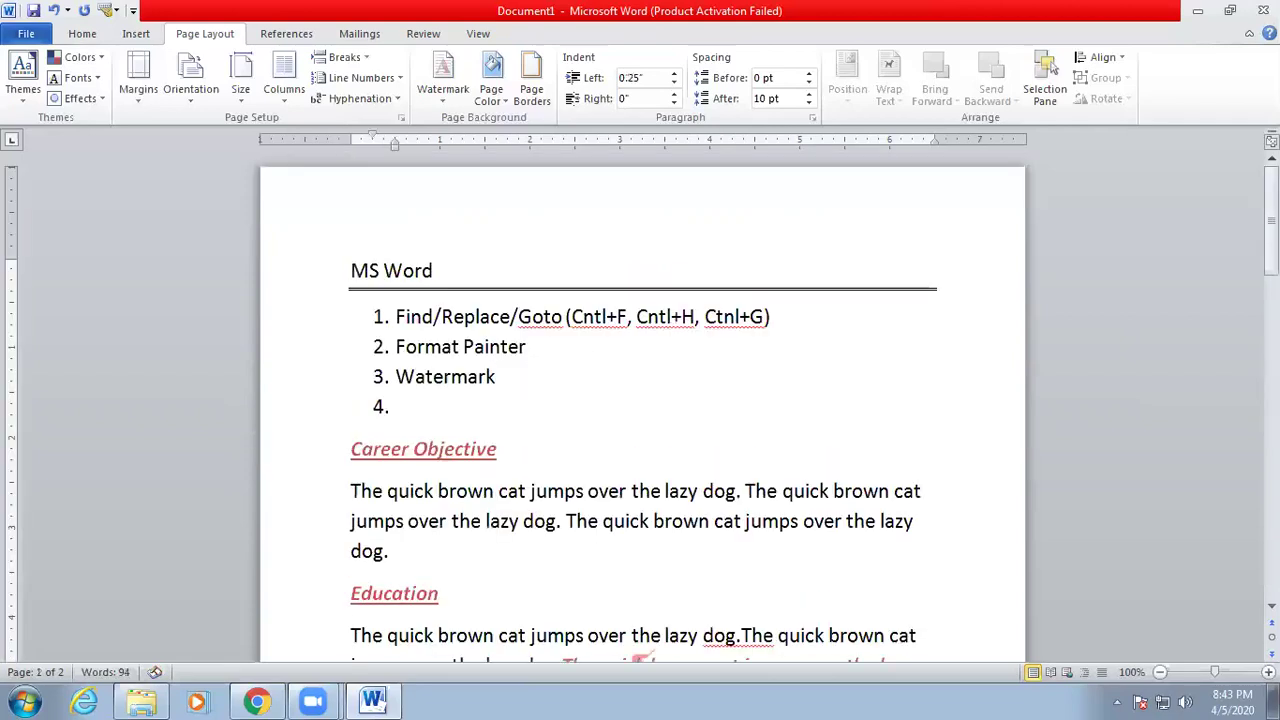
pyautogui.write('pRO')
pyautogui.press('BackSpace')
pyautogui.press('BackSpace')
pyautogui.press('BackSpace')
pyautogui.write('Pt')
pyautogui.press('BackSpace')
pyautogui.write('rotect')
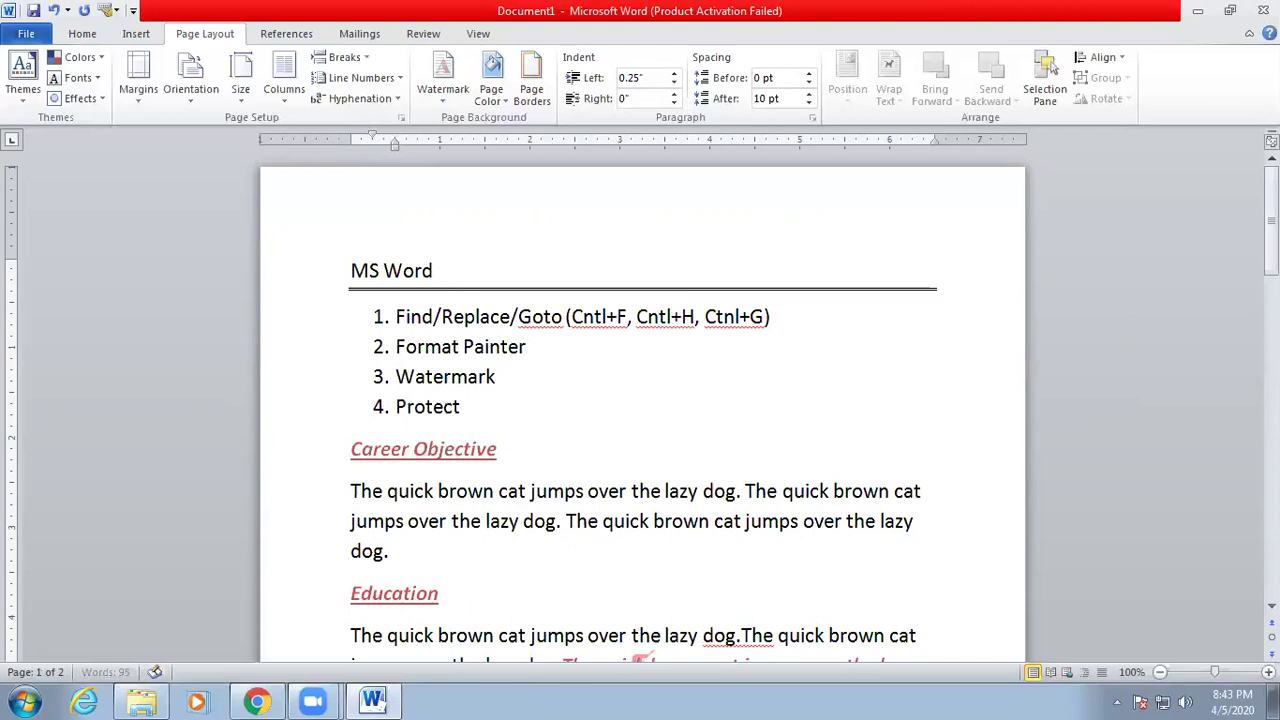
pyautogui.write(' docs with password')
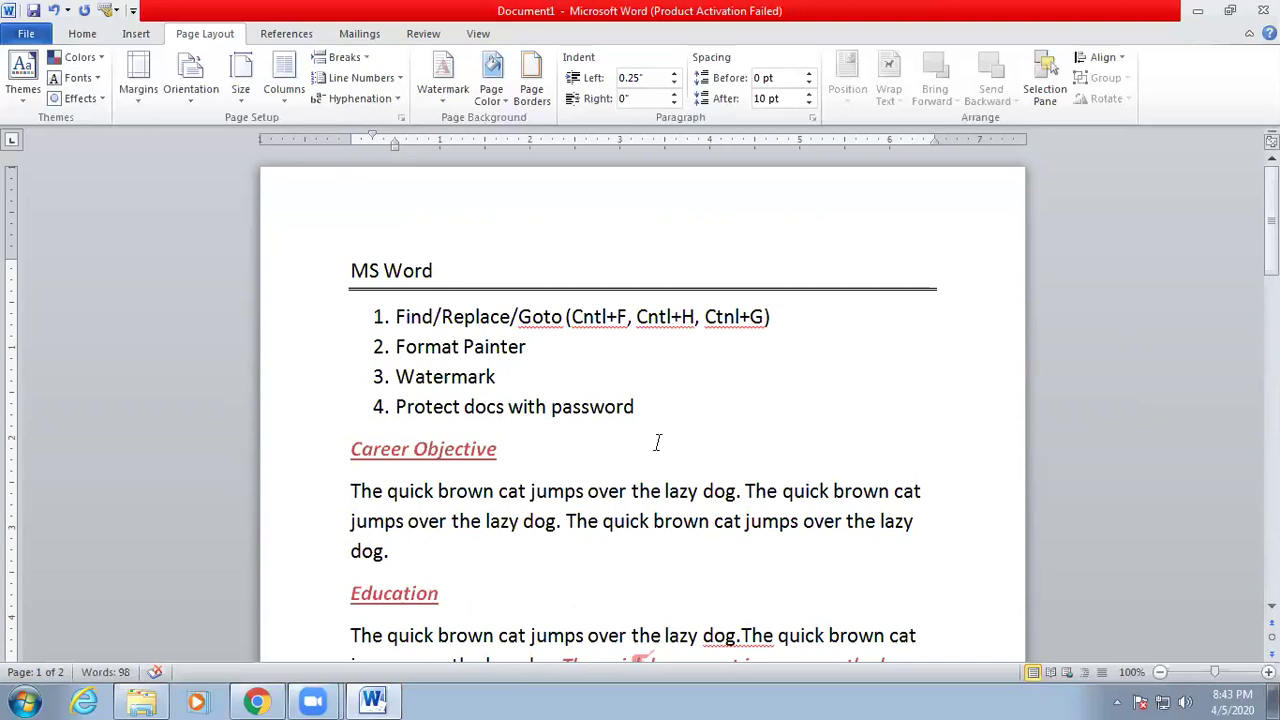
pyautogui.scroll(-2, 661, 447)
pyautogui.scroll(-1, 661, 447)
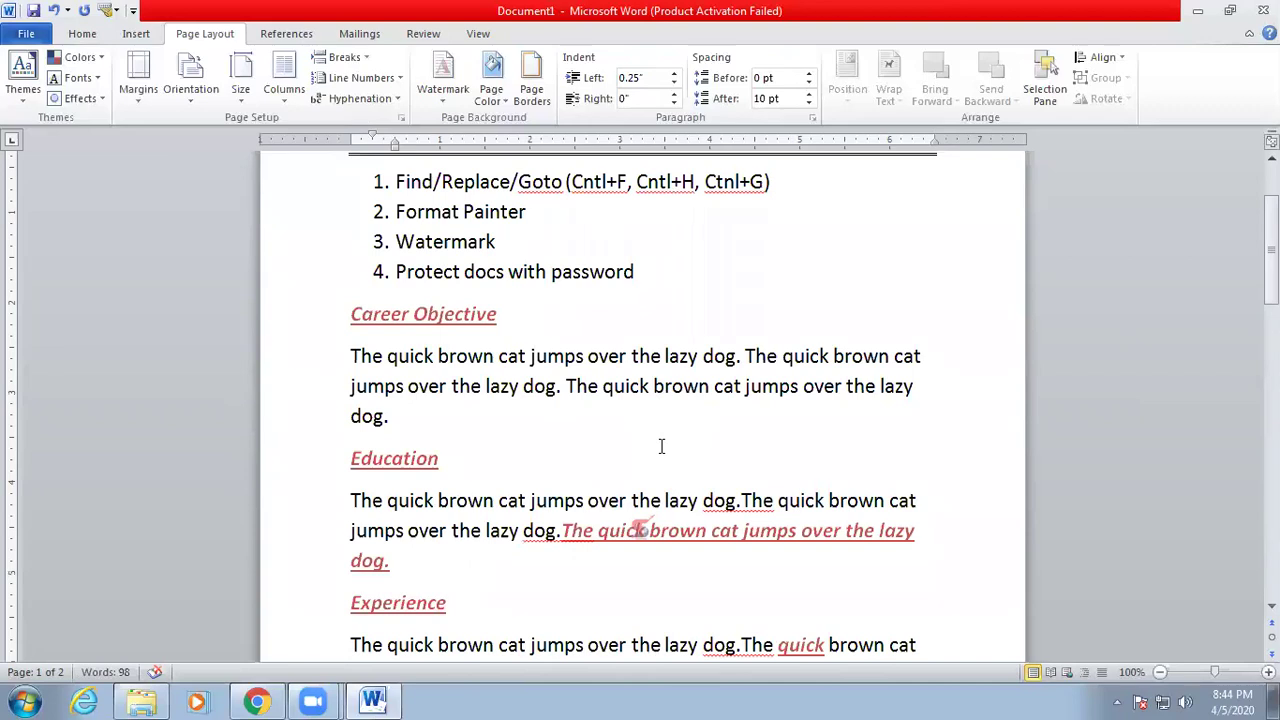
pyautogui.scroll(-1, 661, 447)
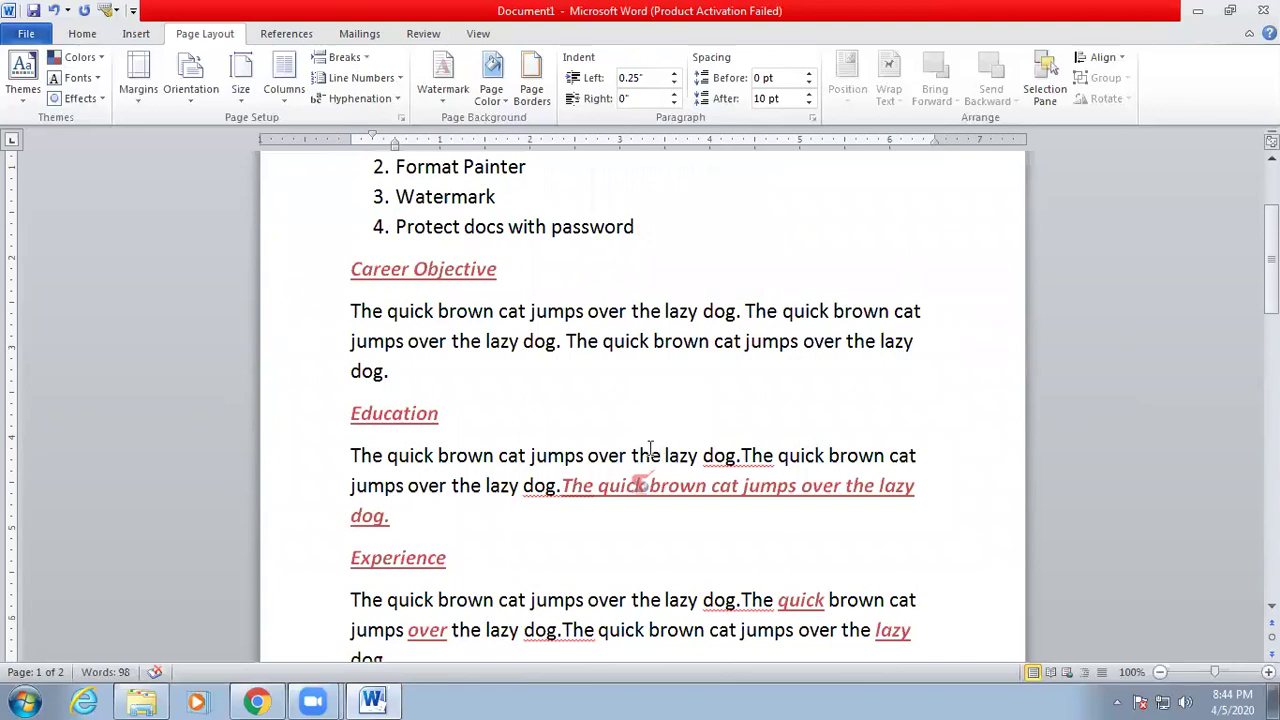
pyautogui.scroll(1, 650, 448)
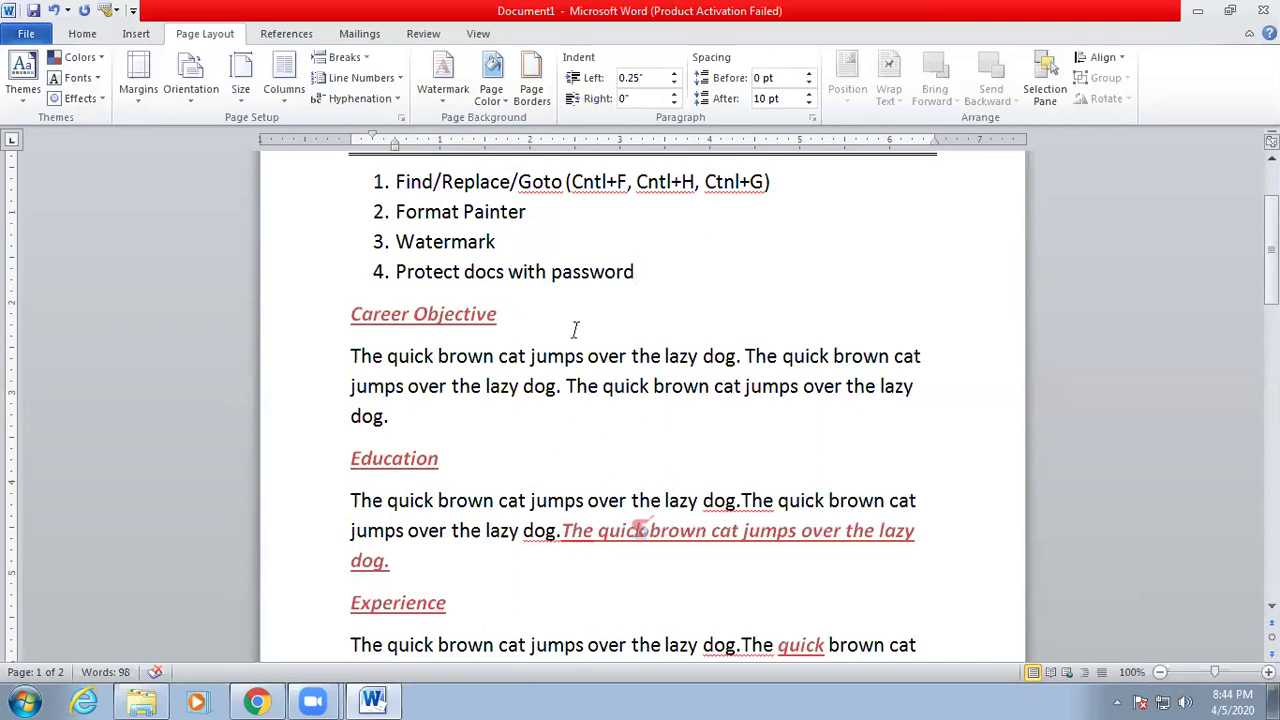
pyautogui.scroll(1, 550, 418)
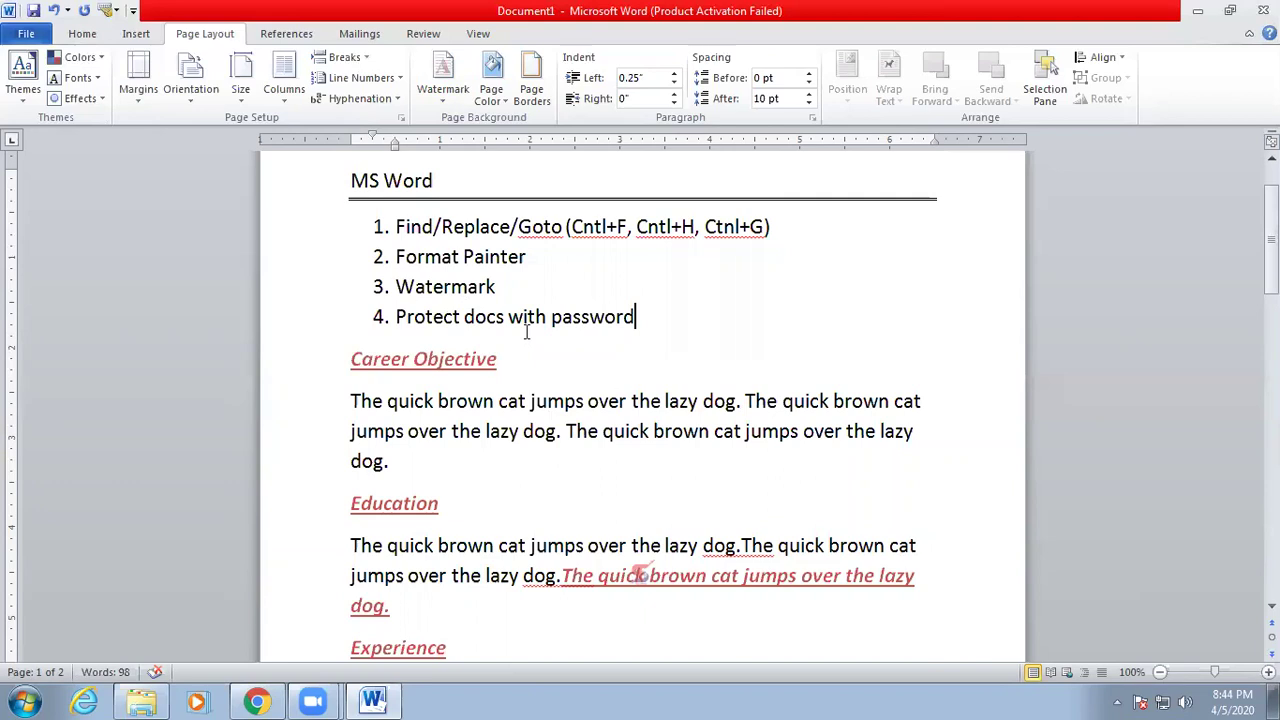
# Add numbered item 5 'Create PDF' below the password tip
pyautogui.press('Return')
pyautogui.write('Creat')
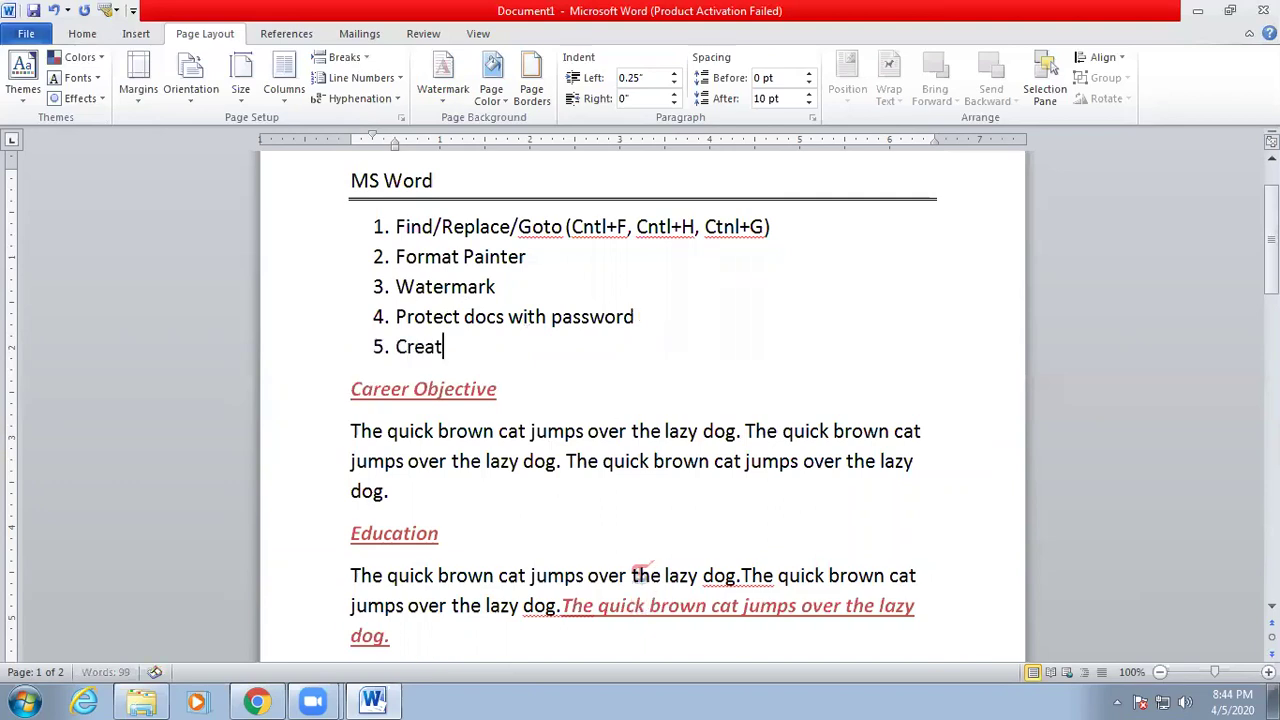
pyautogui.write('e PDF')
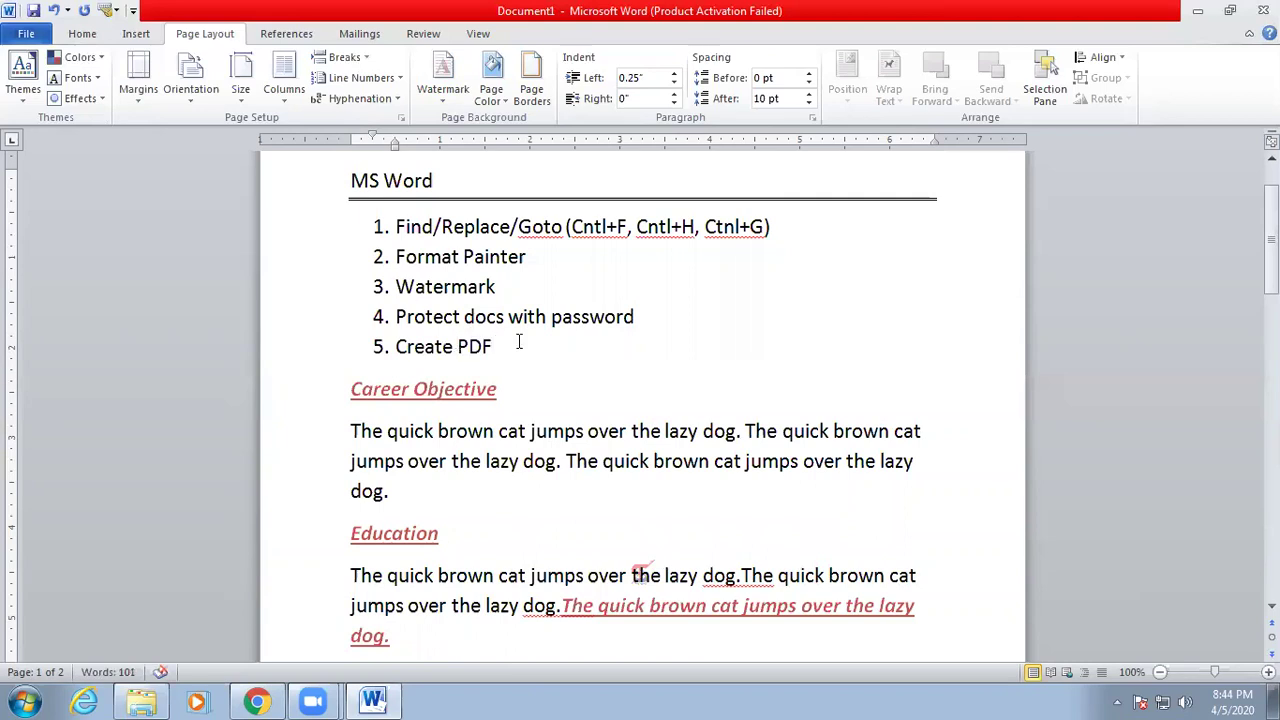
pyautogui.click(650, 316)
pyautogui.click(498, 345)
pyautogui.click(40, 35)
pyautogui.click(88, 98)
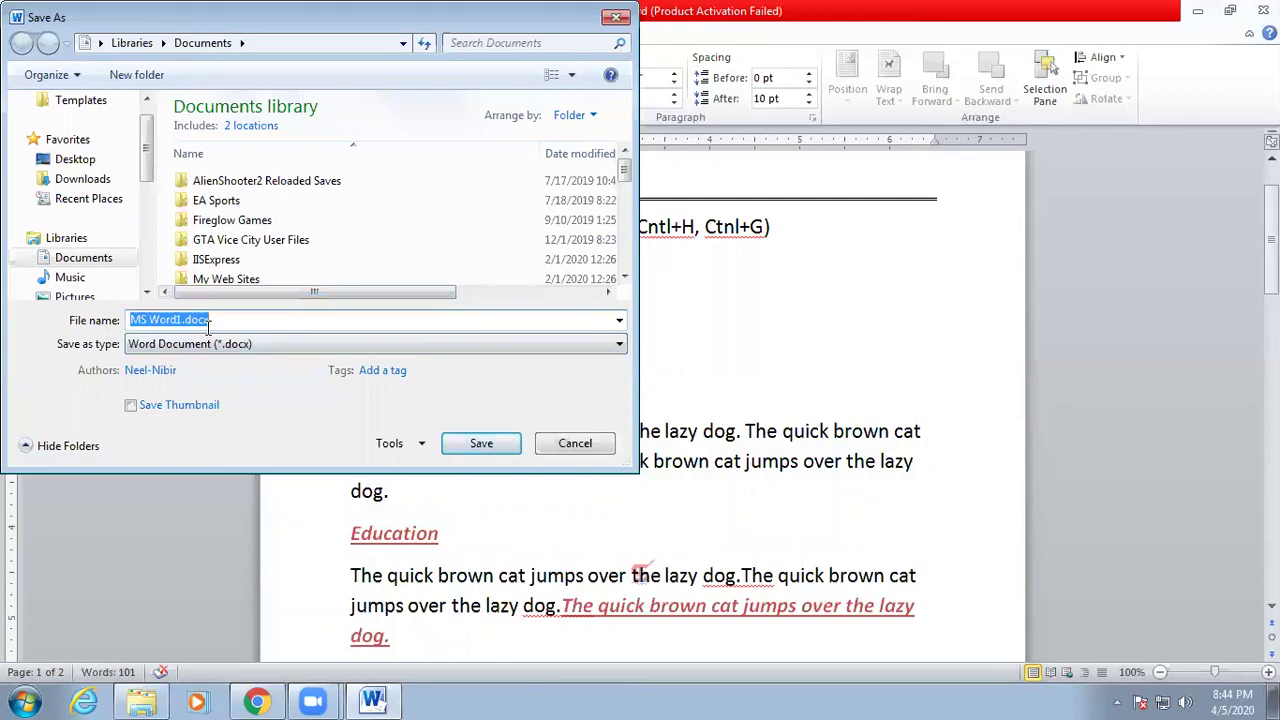
pyautogui.write('Bim')
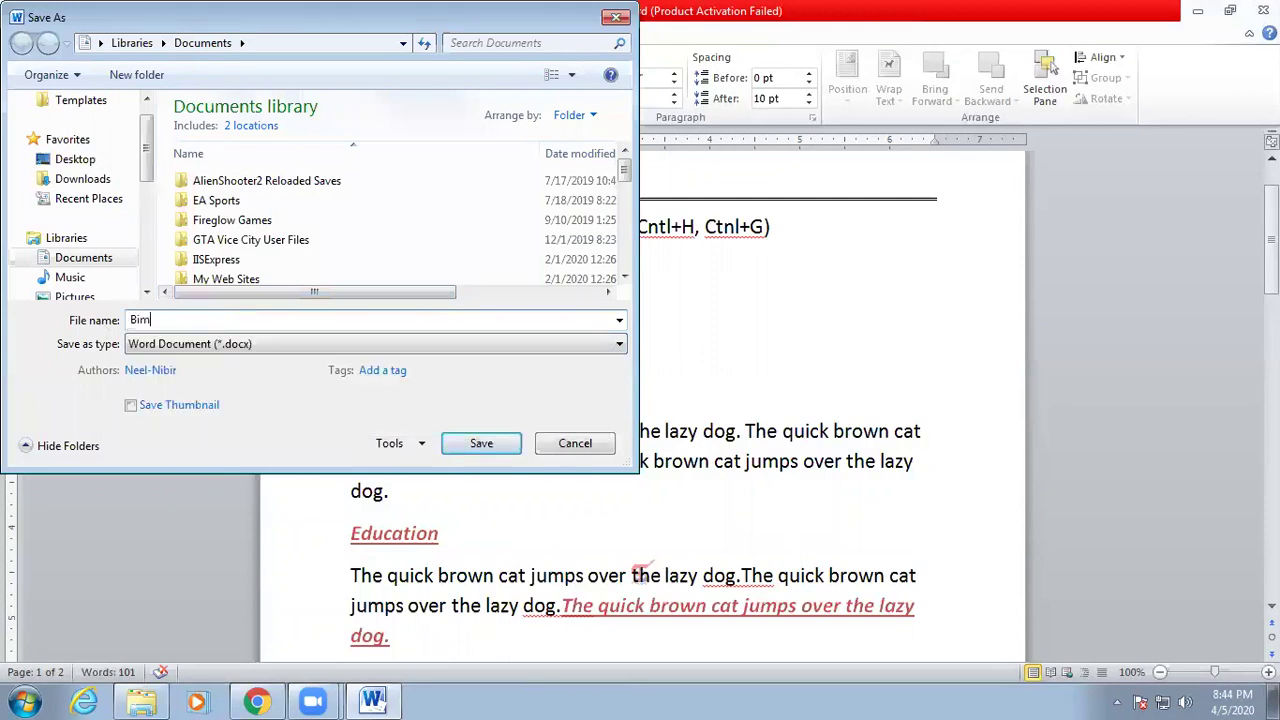
pyautogui.write('an')
pyautogui.click(155, 347)
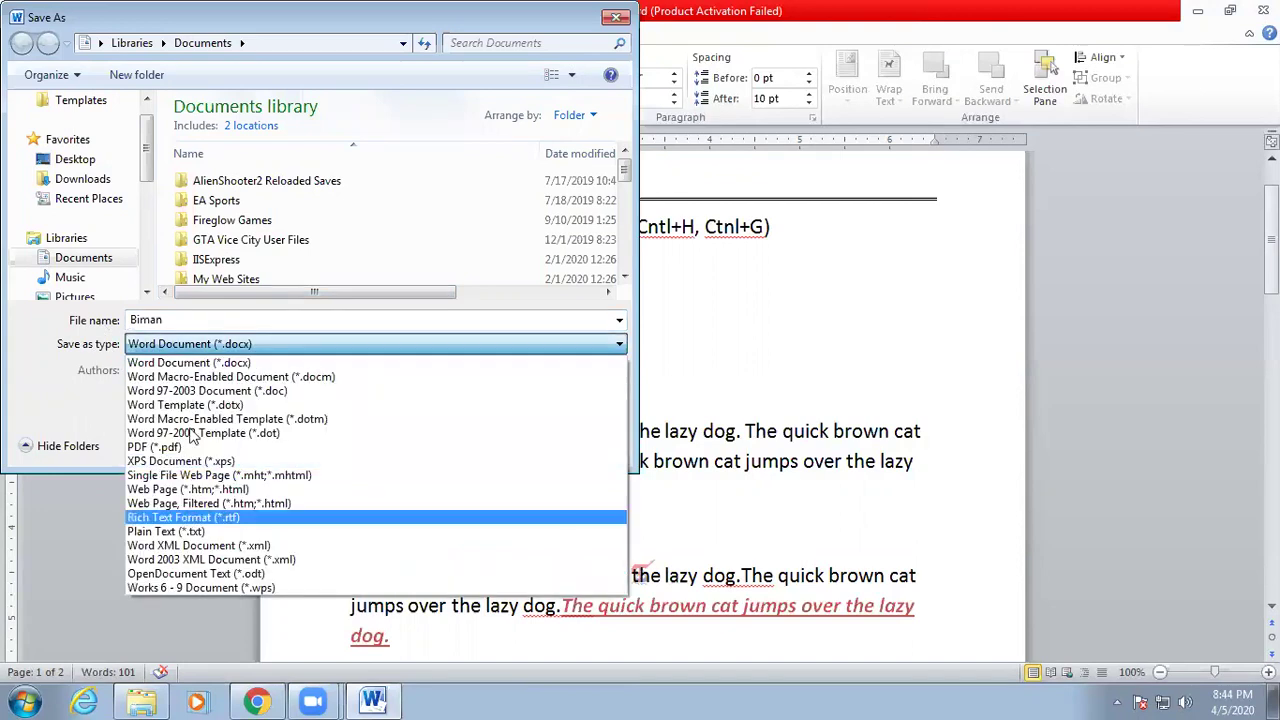
pyautogui.click(168, 448)
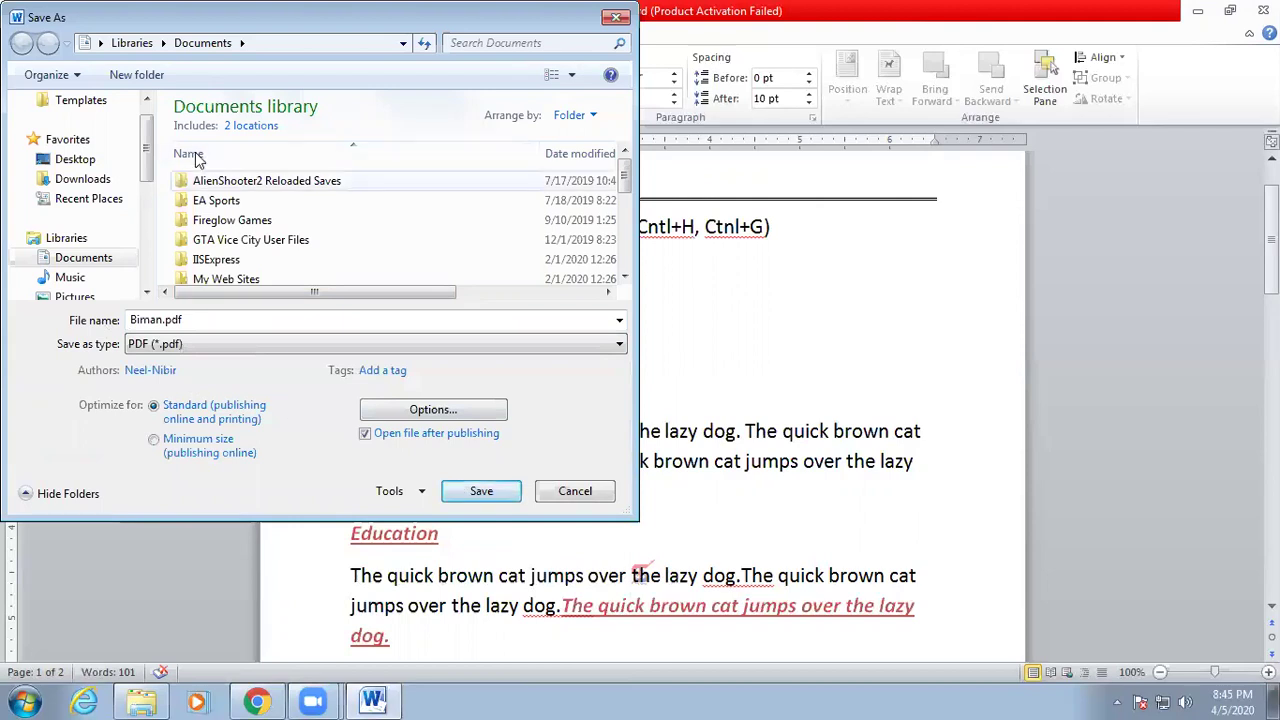
pyautogui.click(575, 497)
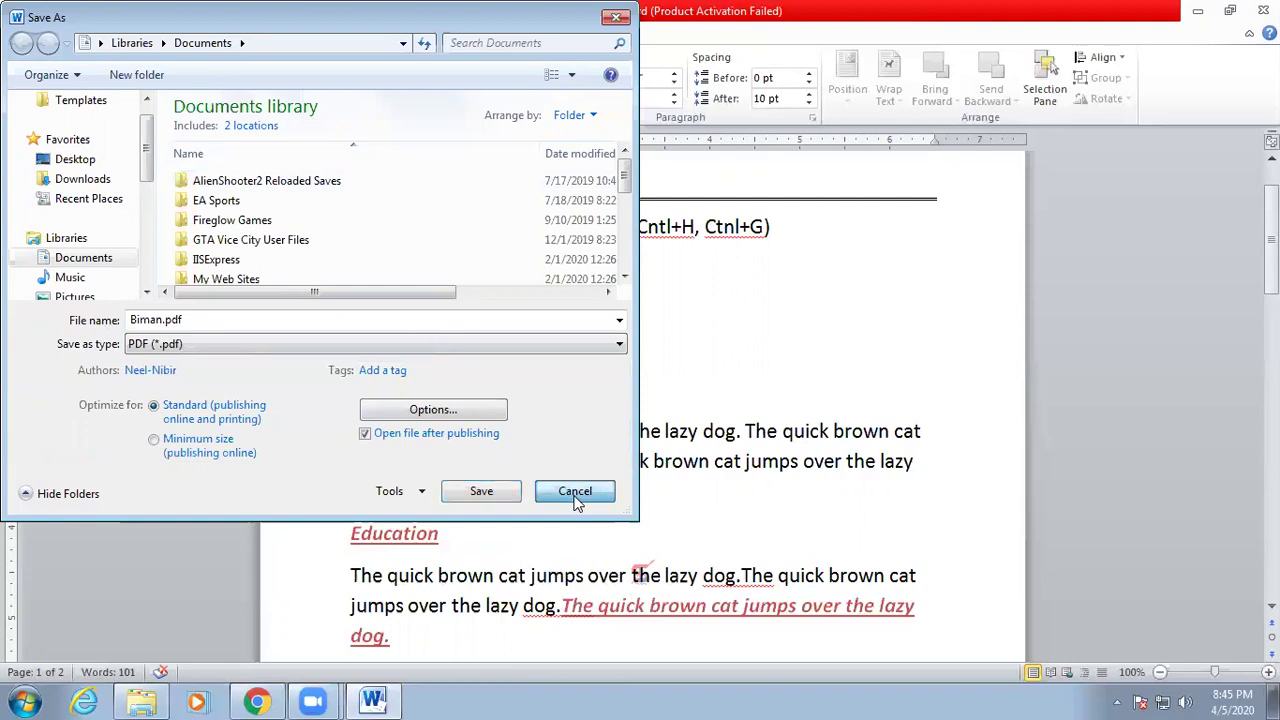
pyautogui.click(575, 497)
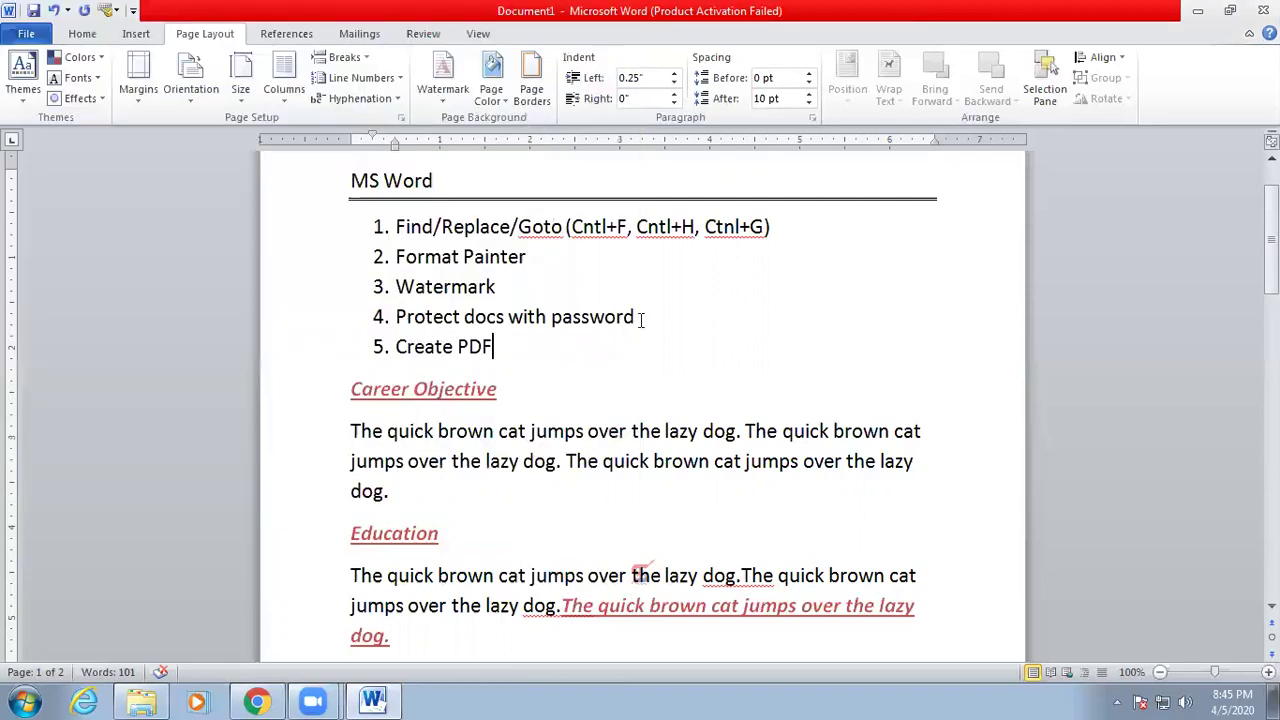
# Start saving the document under the file name Biman
pyautogui.moveTo(632, 318); pyautogui.dragTo(400, 317)
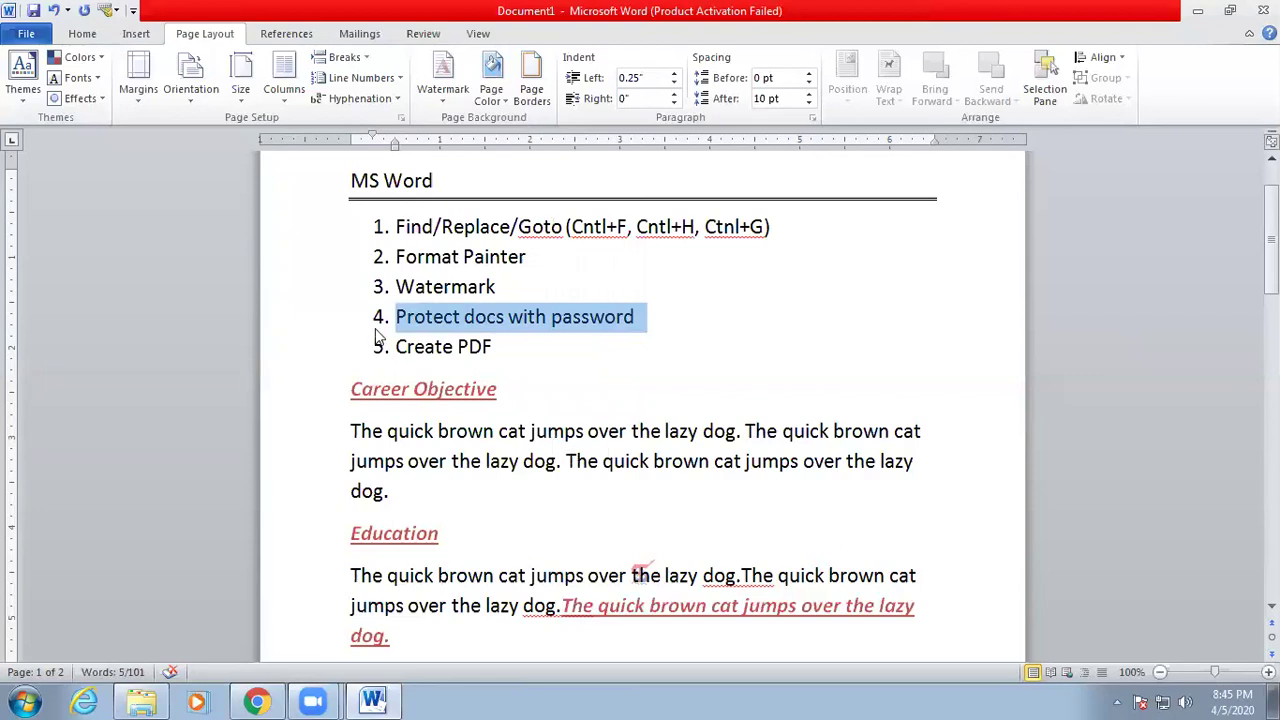
pyautogui.click(28, 35)
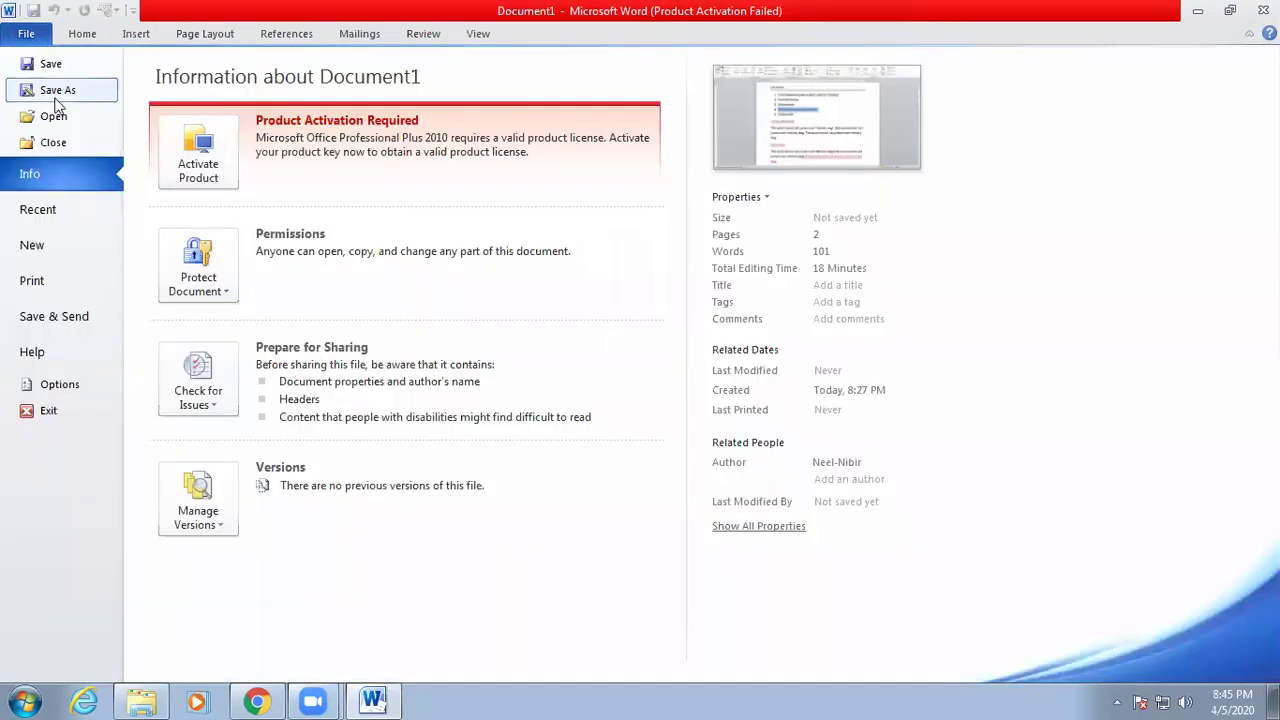
pyautogui.click(57, 91)
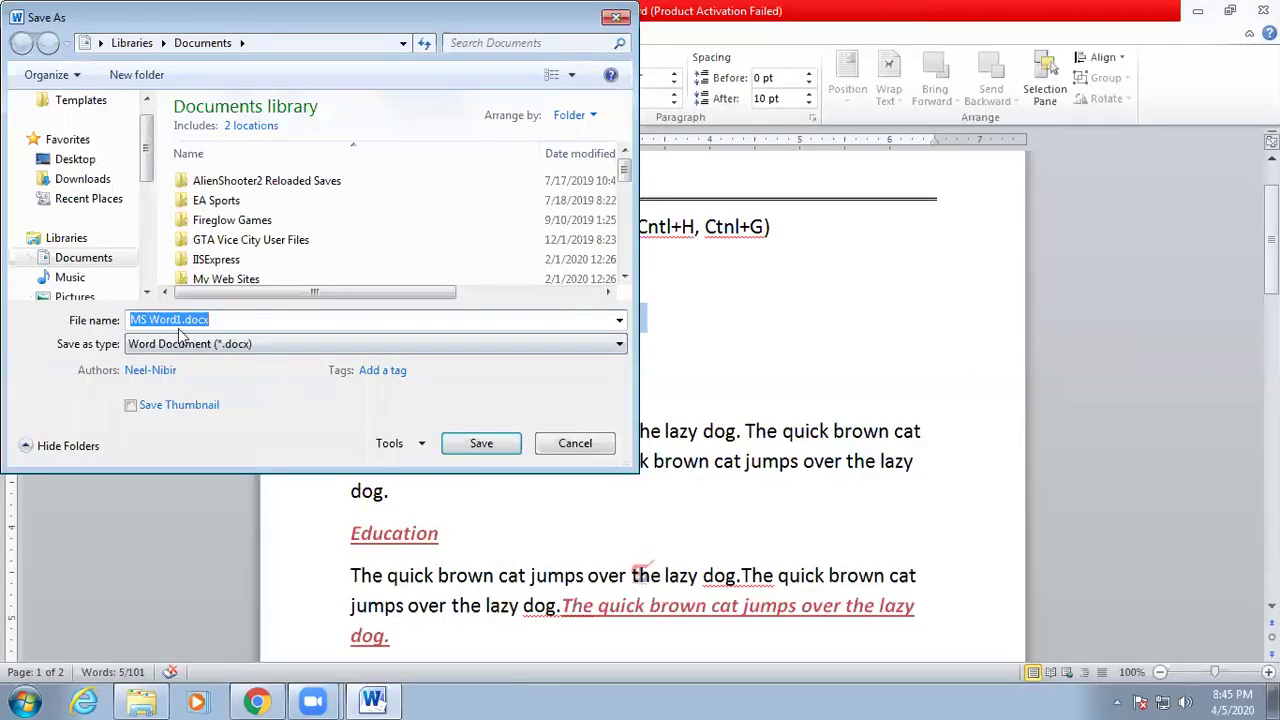
pyautogui.write('Biman')
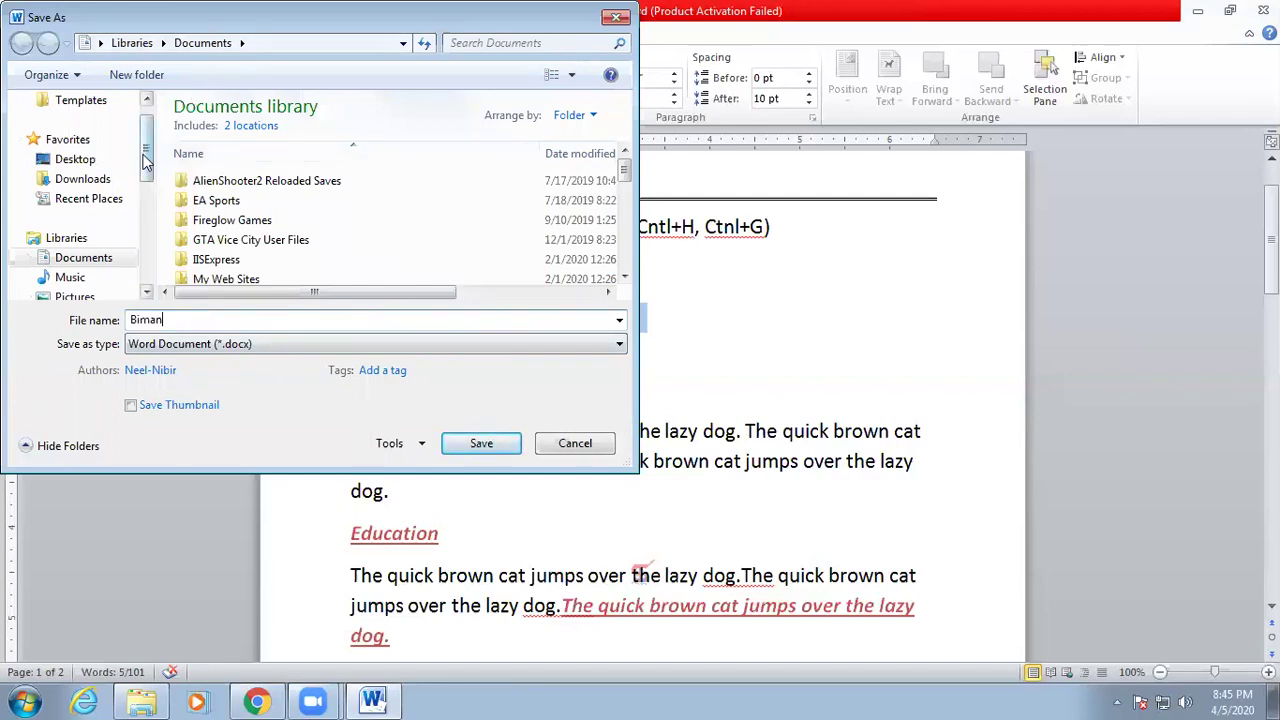
pyautogui.moveTo(143, 181); pyautogui.dragTo(150, 208)
pyautogui.scroll(-1, 97, 287)
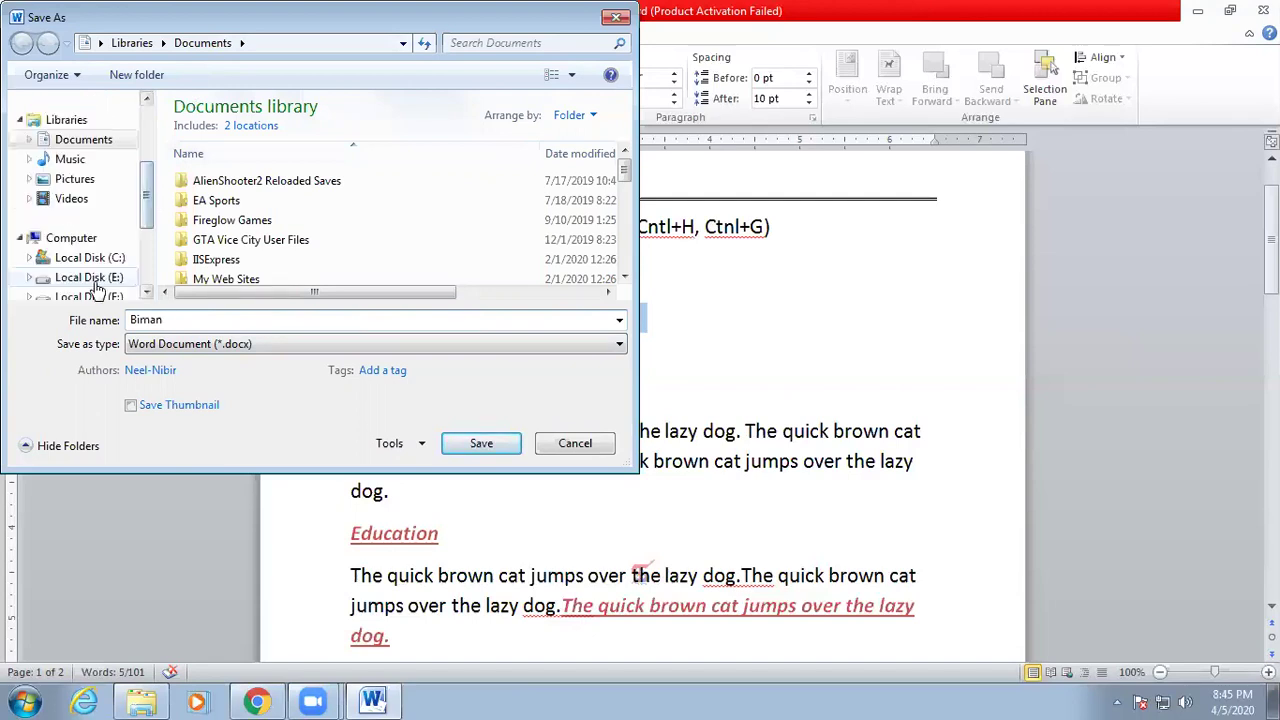
pyautogui.click(228, 370)
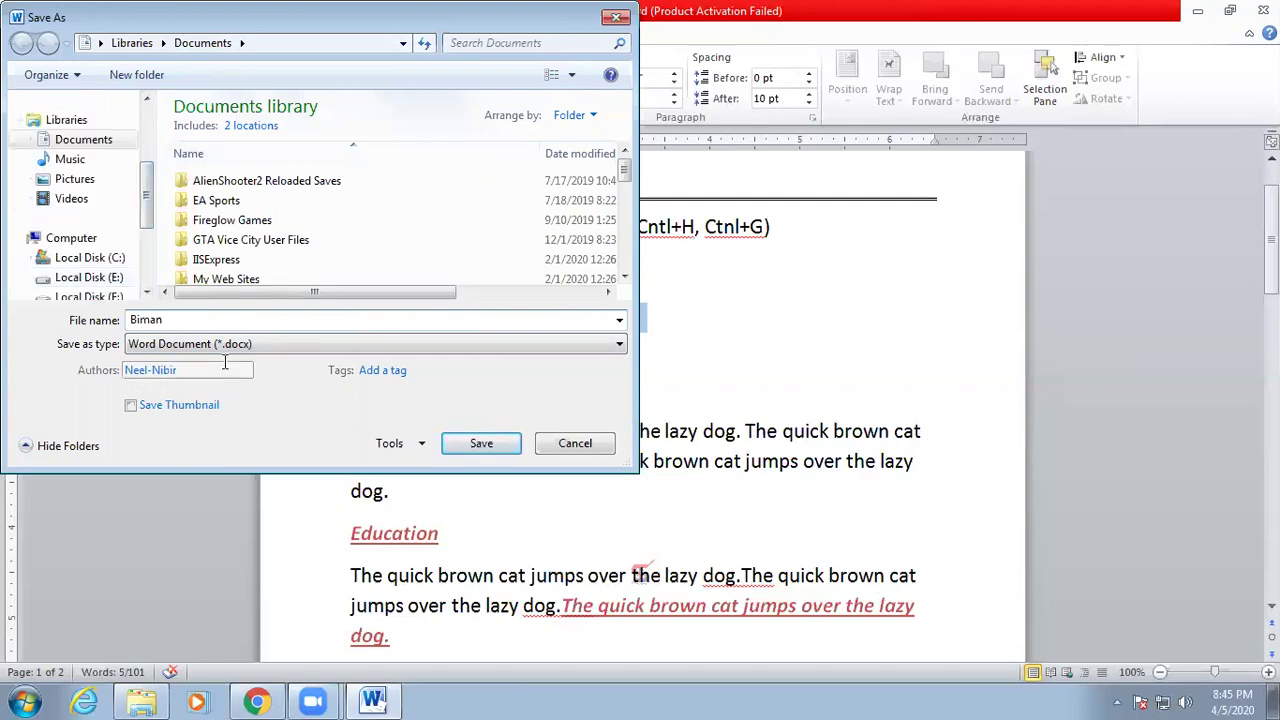
# Set and confirm a four-character password to open in General Options
pyautogui.click(398, 449)
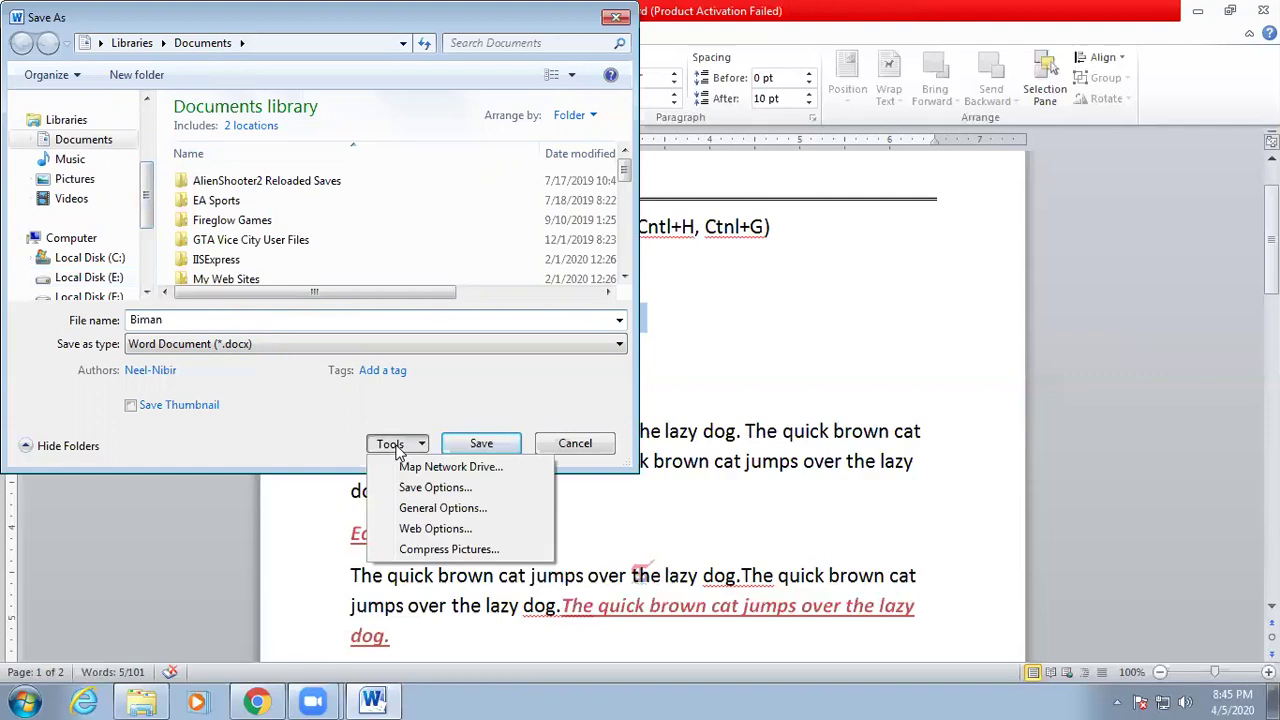
pyautogui.click(430, 508)
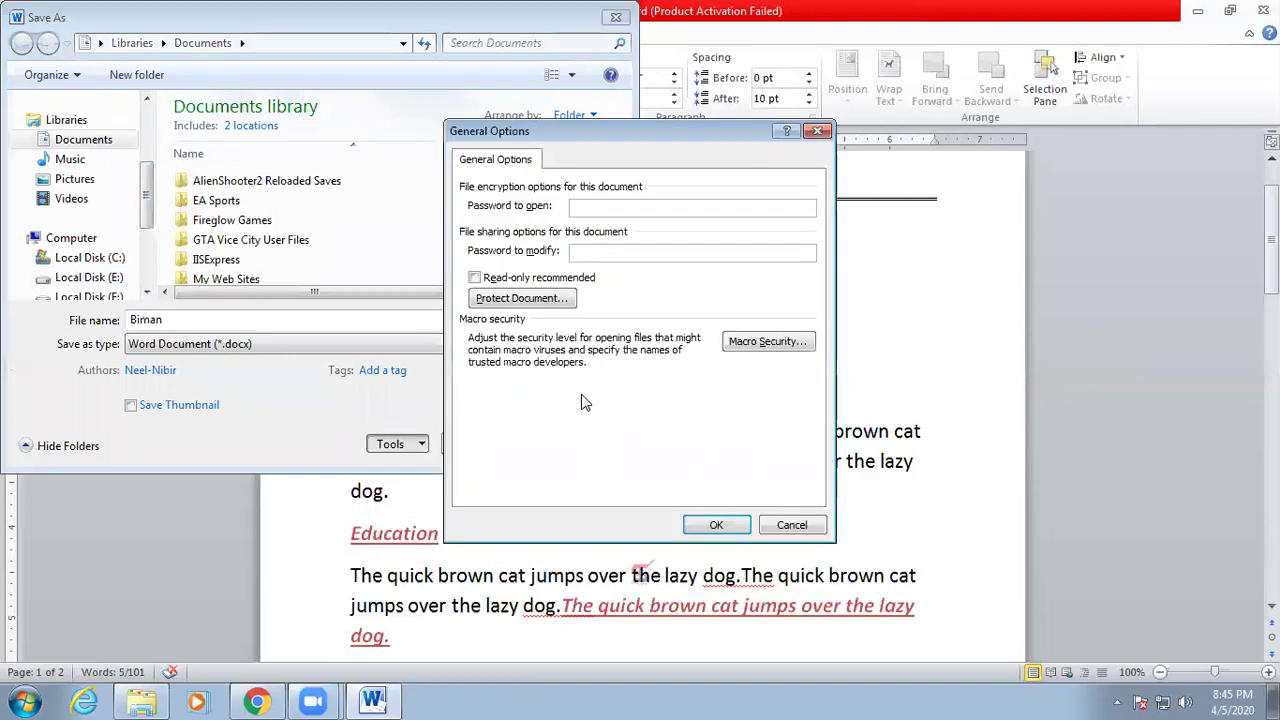
pyautogui.click(591, 253)
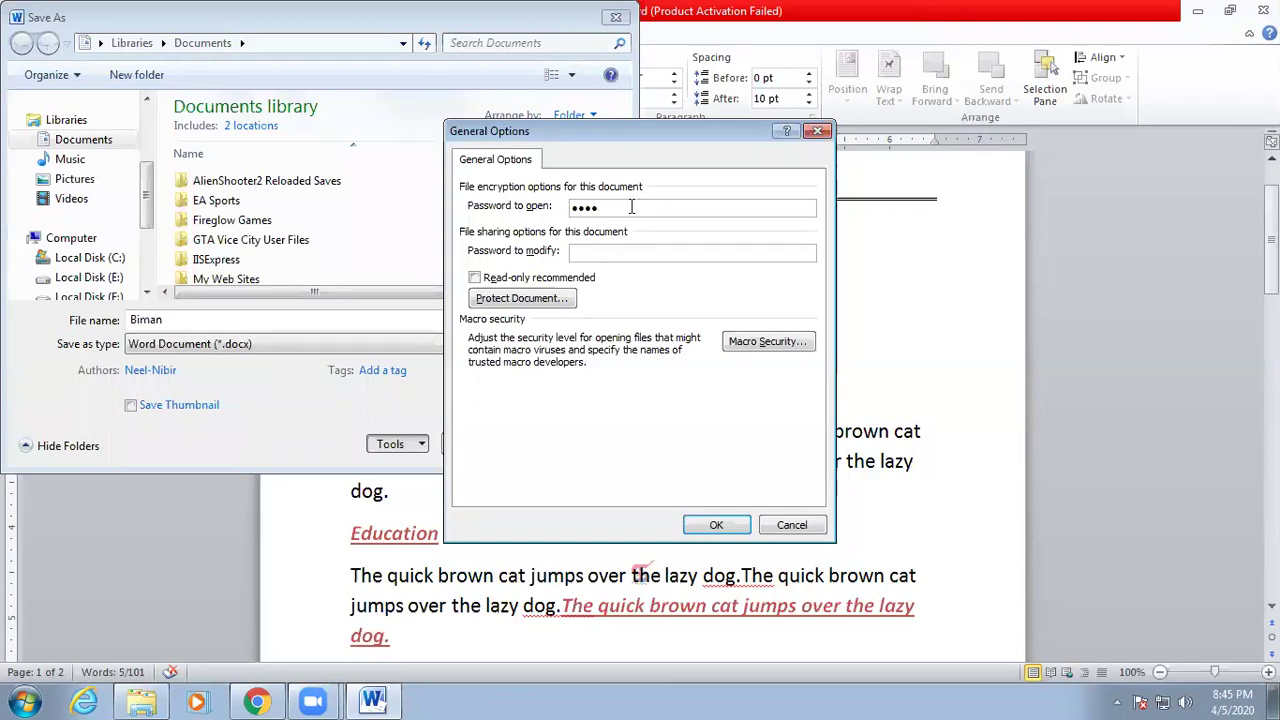
pyautogui.click(587, 207)
pyautogui.click(716, 525)
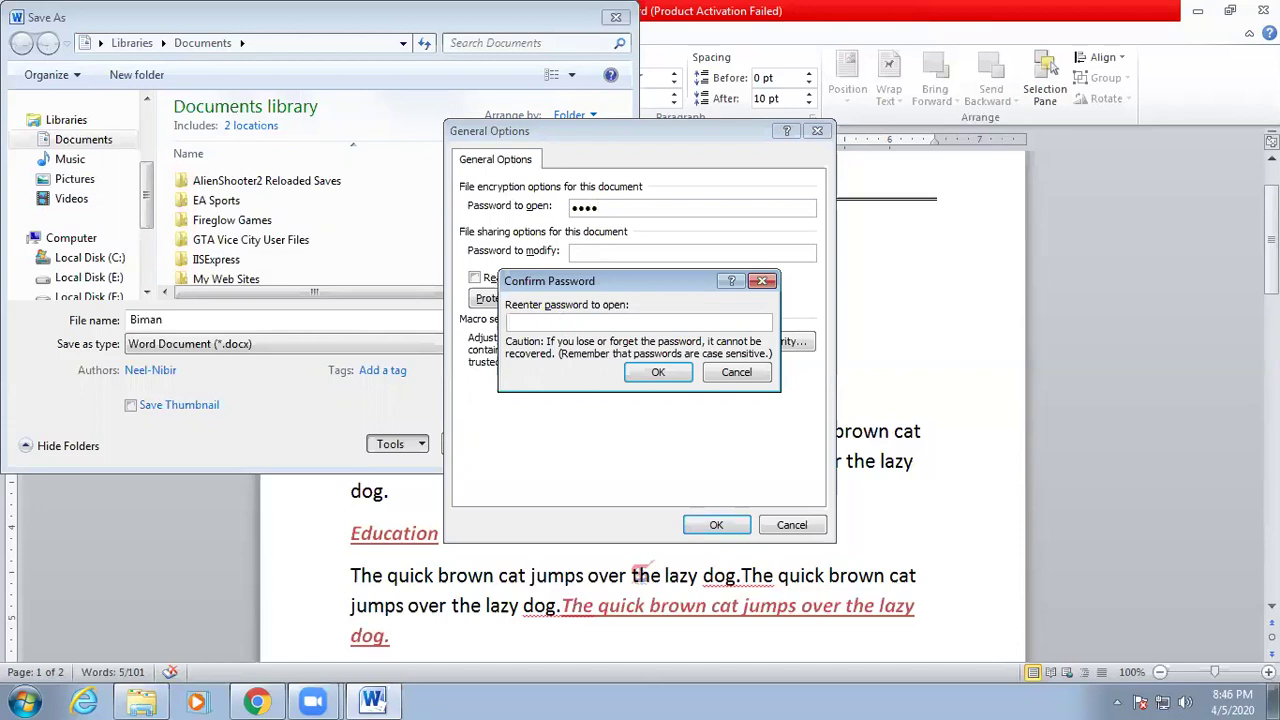
pyautogui.click(663, 372)
pyautogui.press('Return')
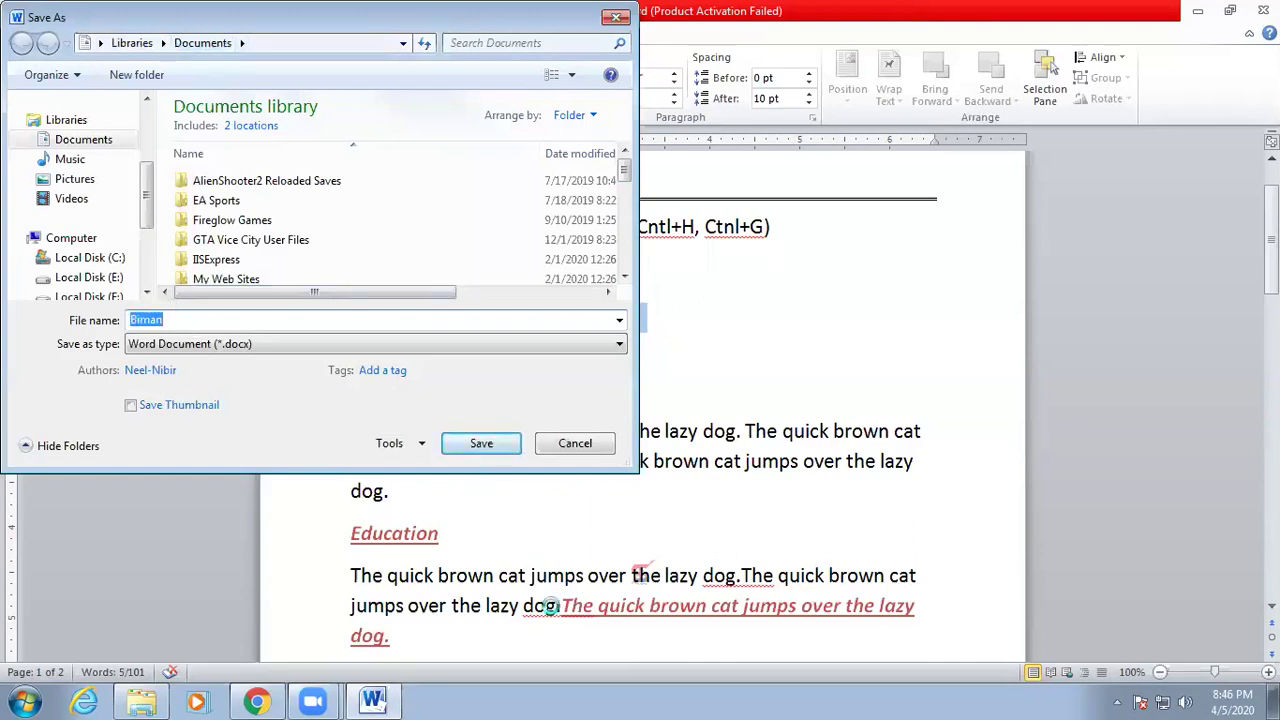
# Save Biman.docx with its password and close the document
pyautogui.click(482, 446)
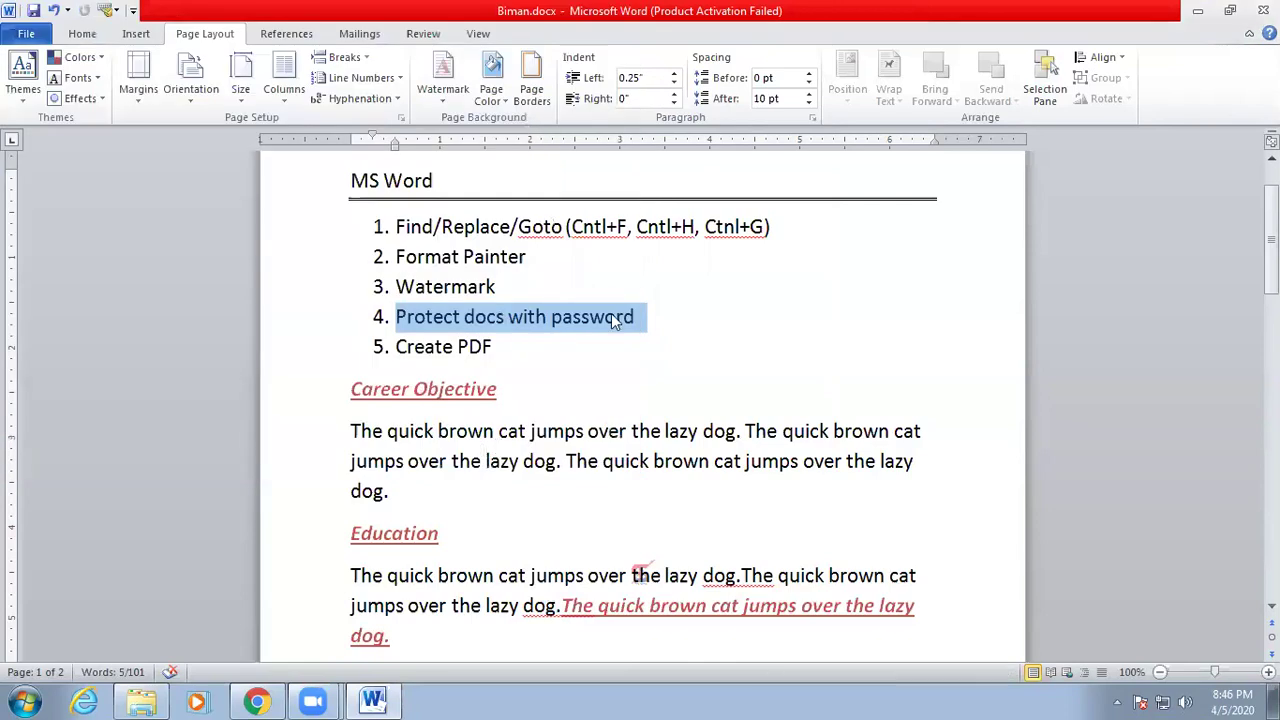
pyautogui.click(607, 320)
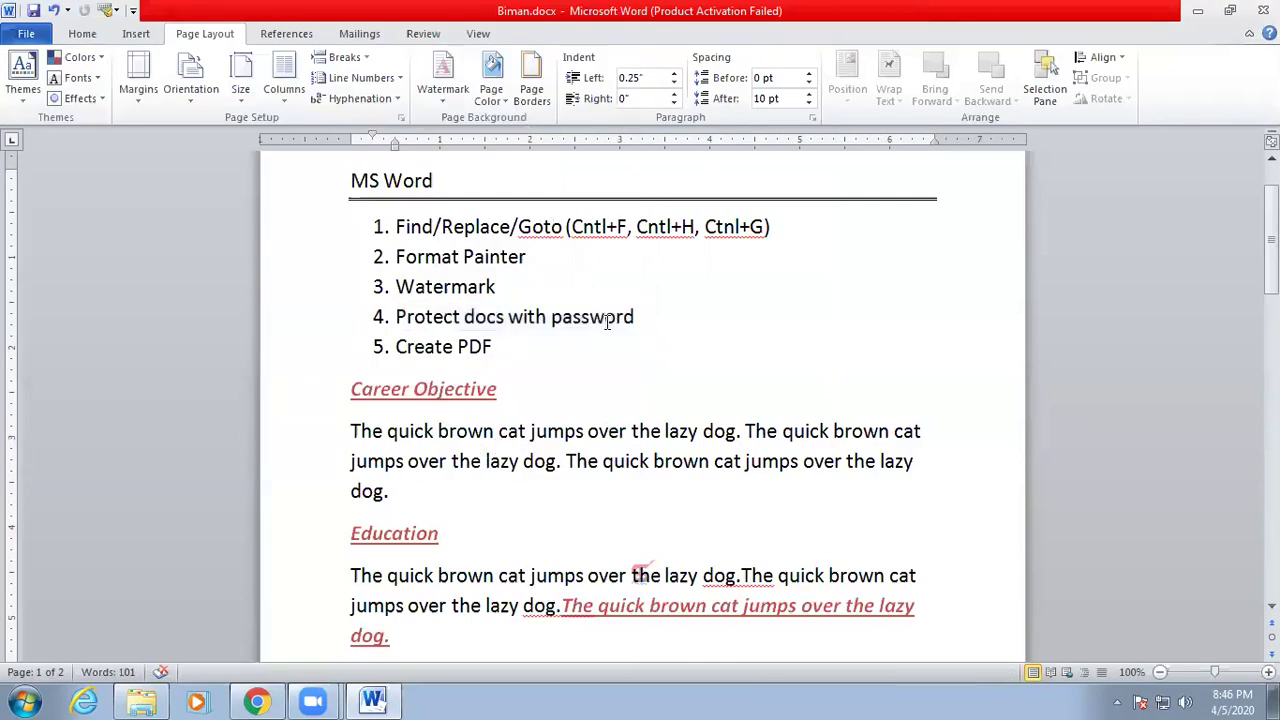
pyautogui.click(27, 34)
pyautogui.click(49, 145)
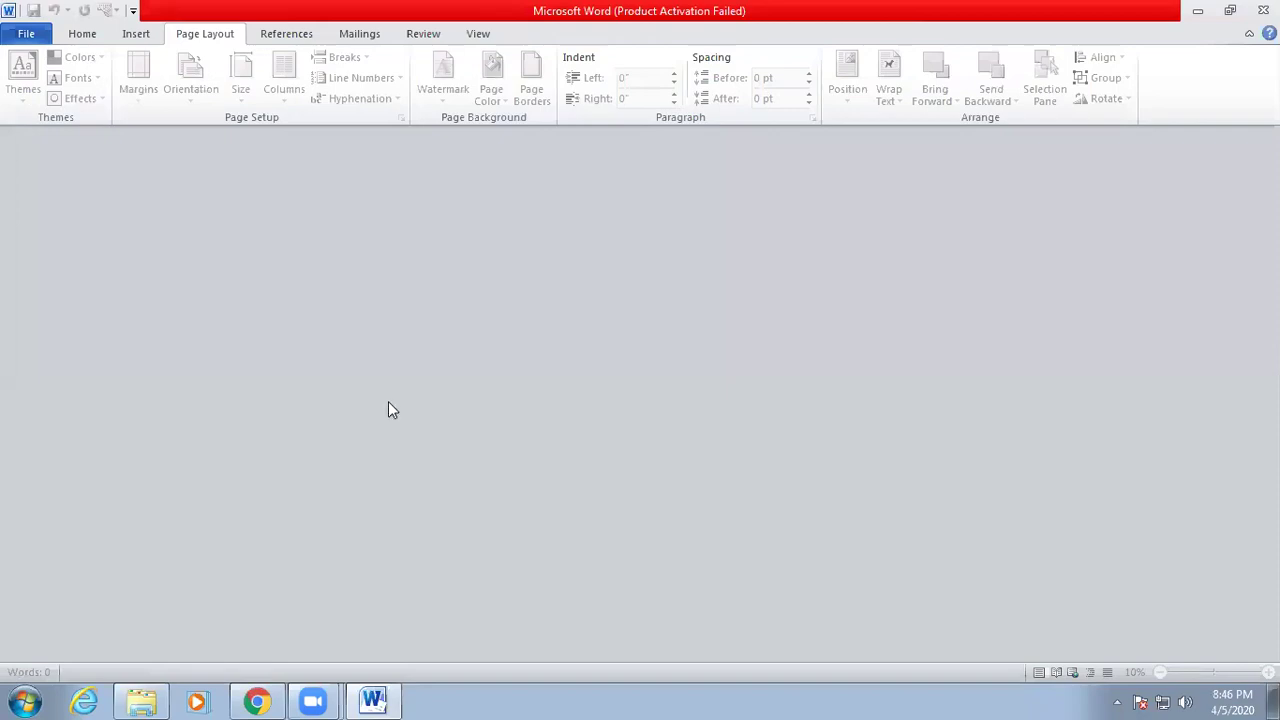
# Reopen Biman.docx from Recent documents and enter the open password
pyautogui.click(30, 34)
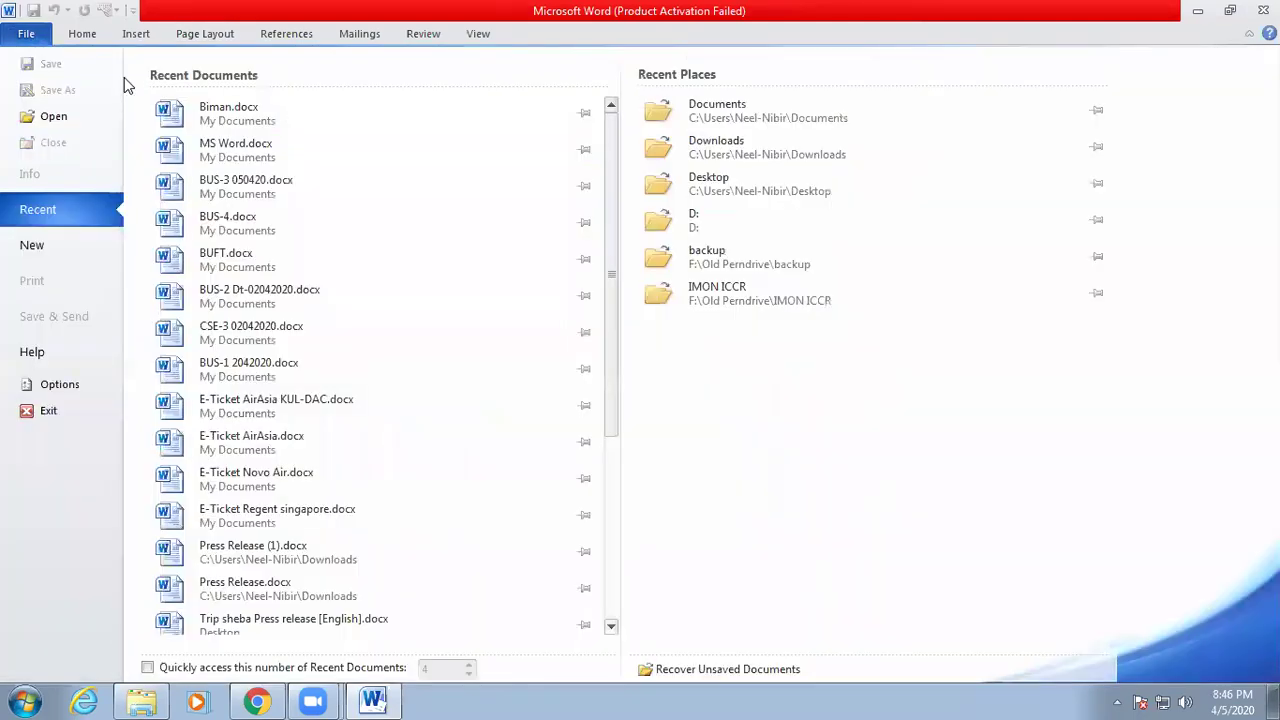
pyautogui.click(242, 111)
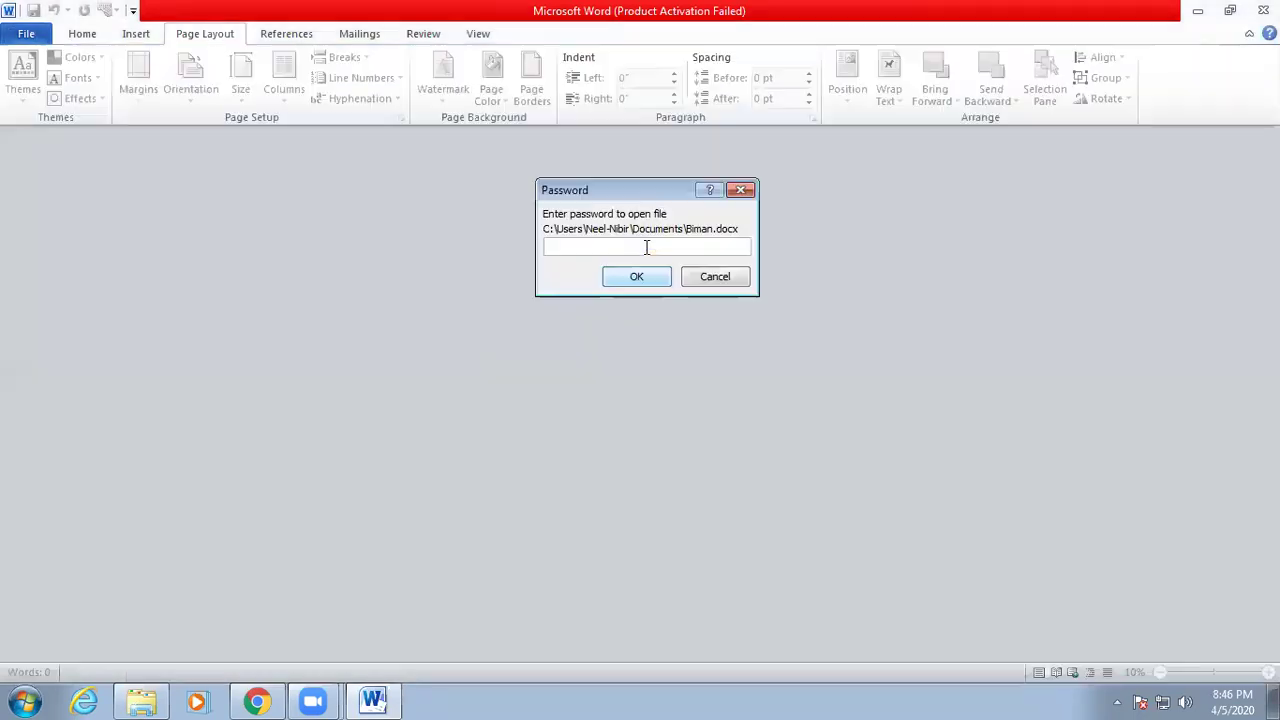
pyautogui.moveTo(643, 192); pyautogui.dragTo(648, 345)
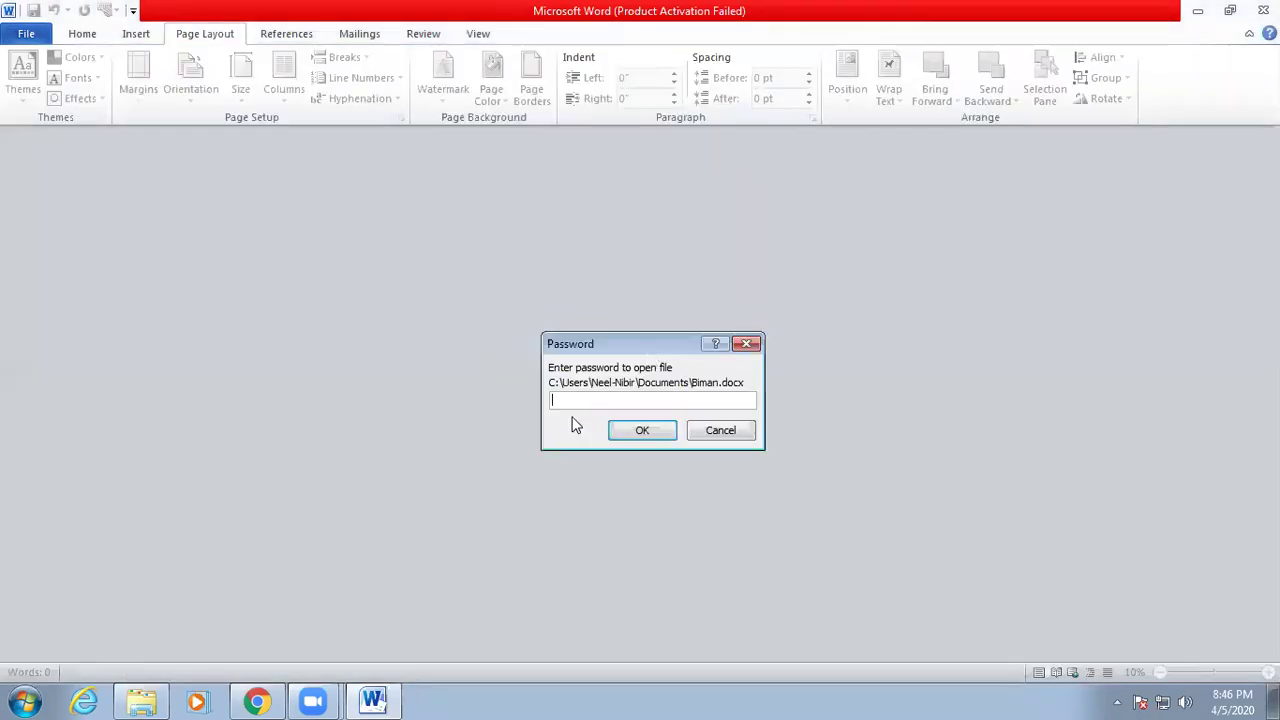
pyautogui.click(640, 430)
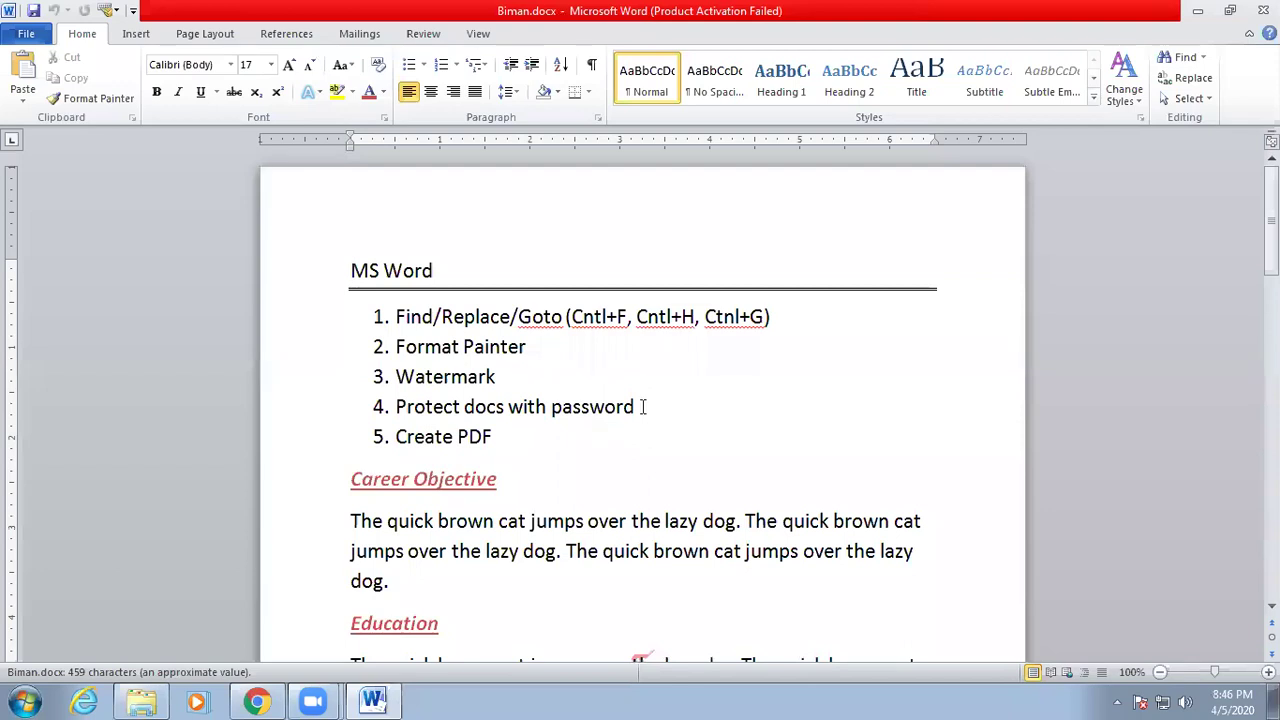
# Extend item 4 to read 'Protect docs with password/ Remove password'
pyautogui.click(643, 406)
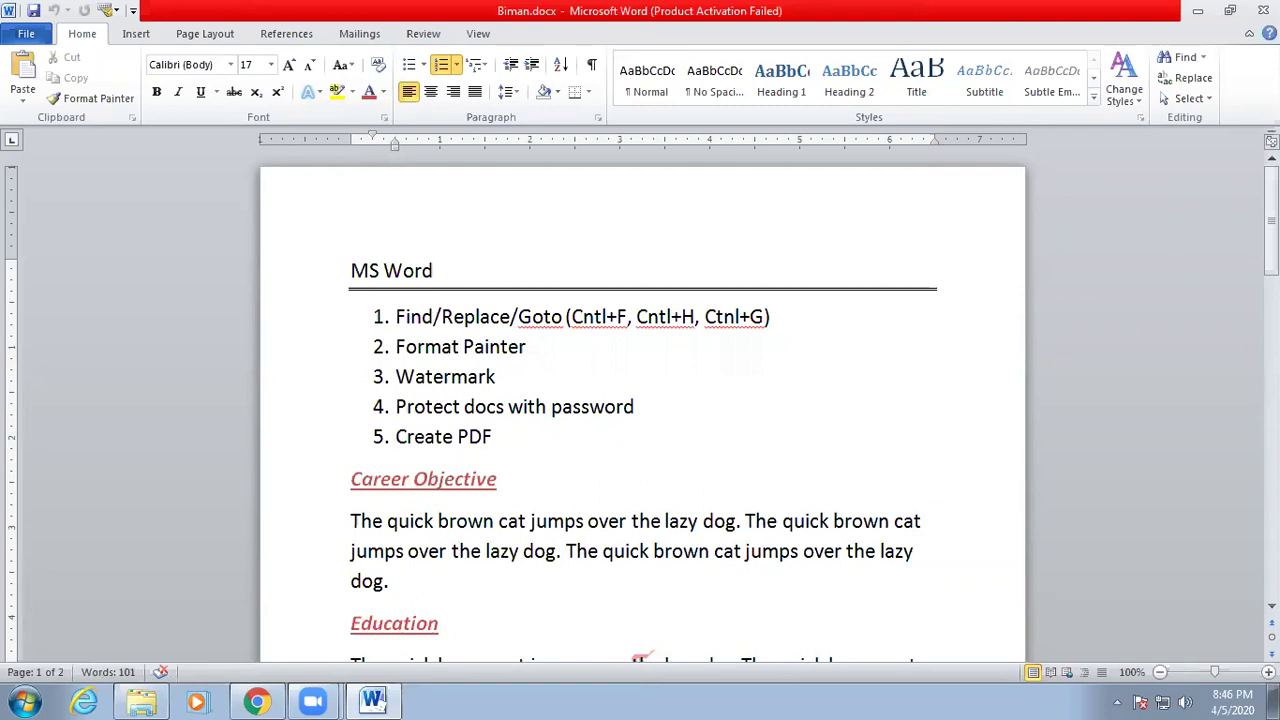
pyautogui.write('/')
pyautogui.write('REmove ')
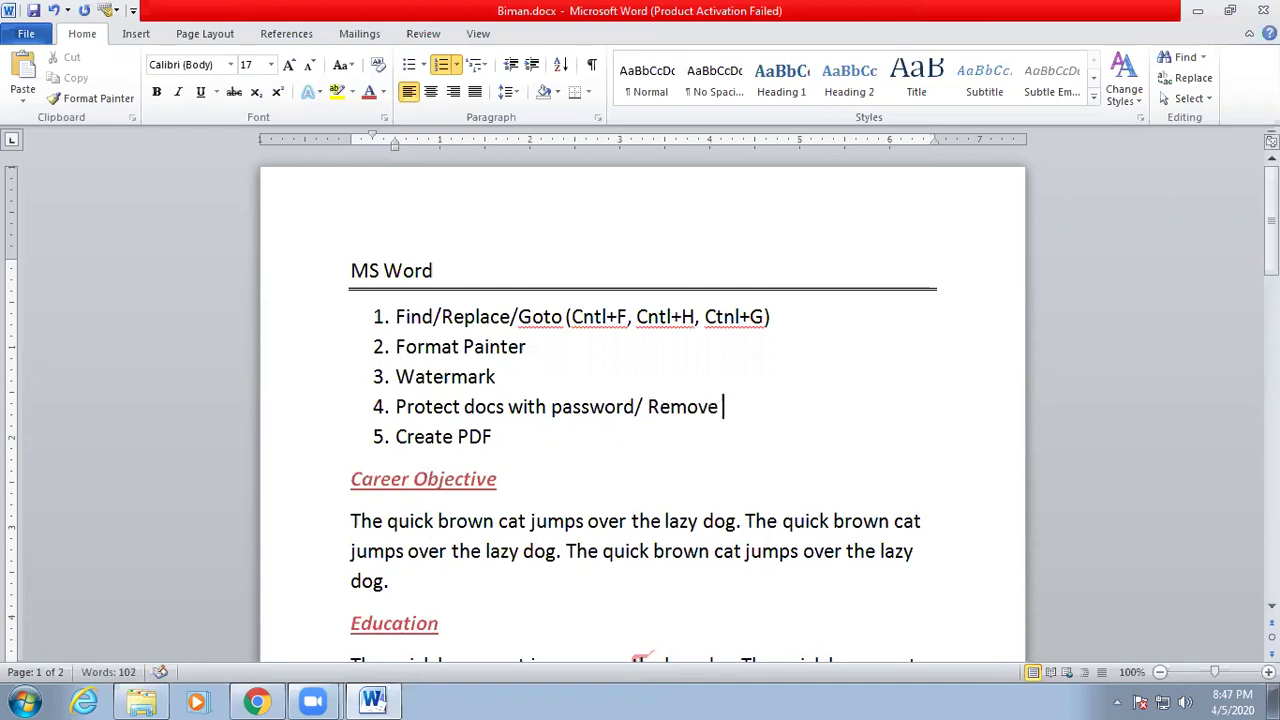
pyautogui.write('passwo')
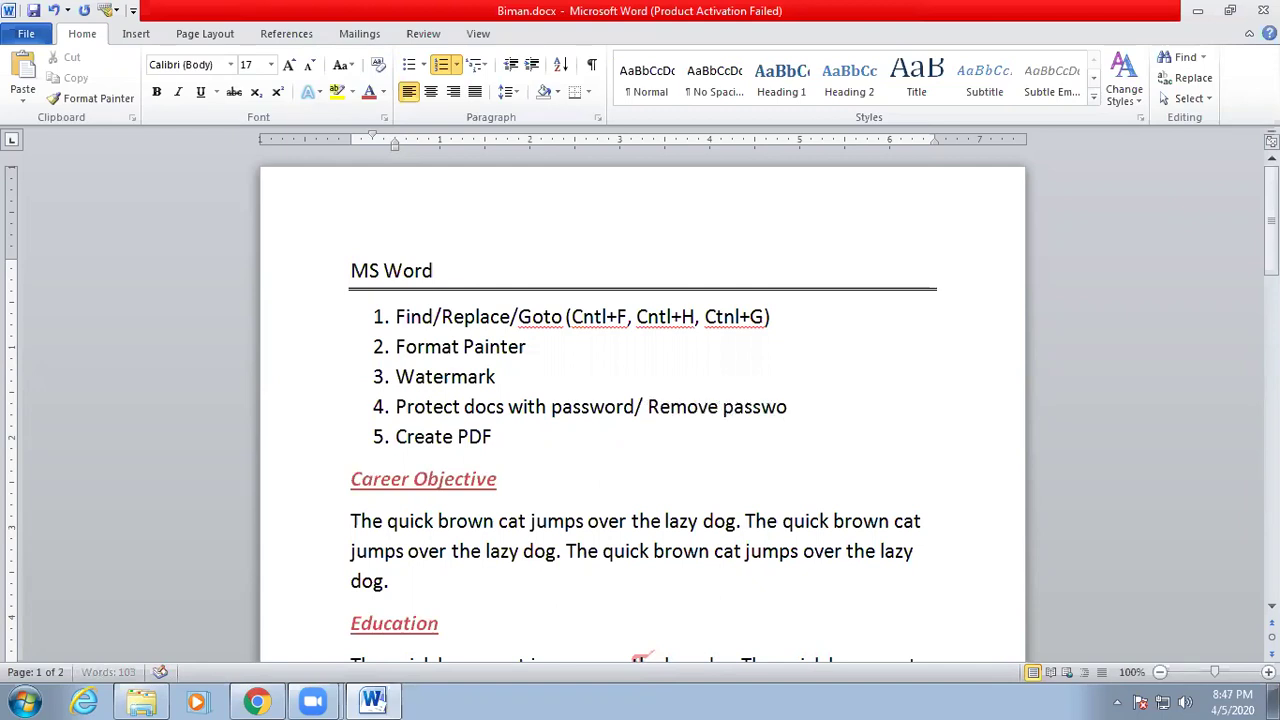
pyautogui.write('rd')
pyautogui.click(27, 36)
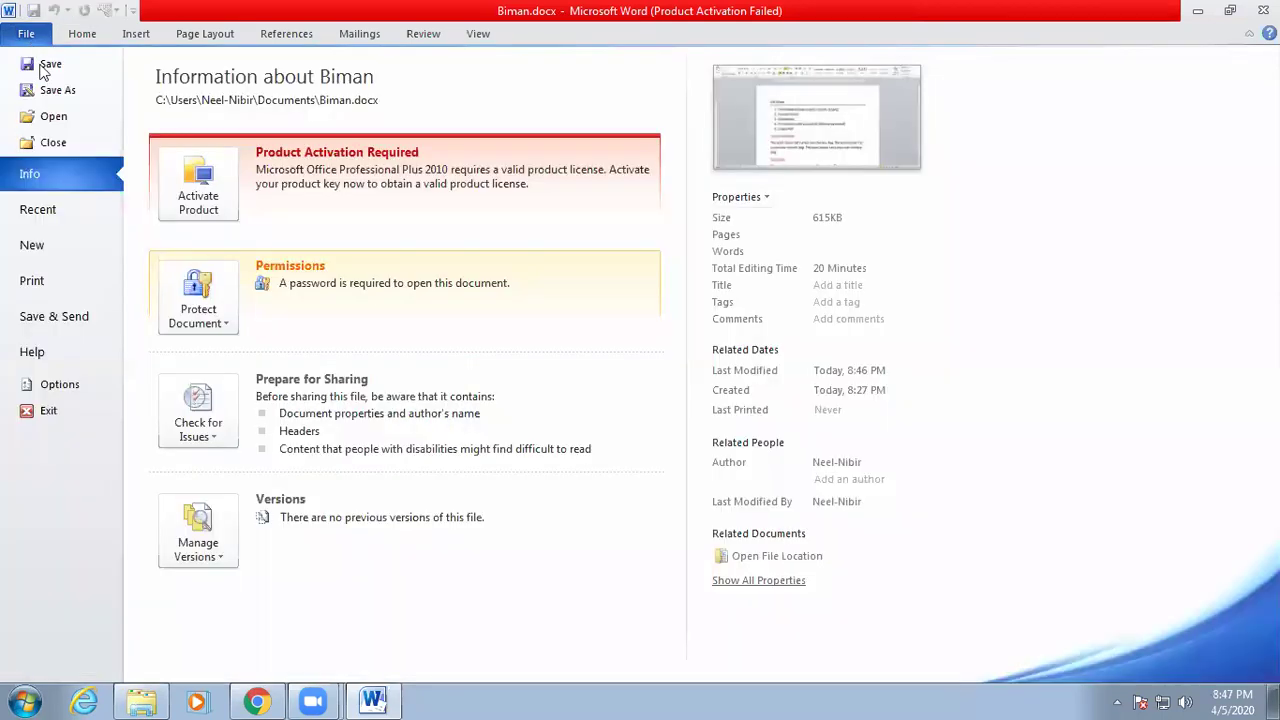
# Reopen Biman.docx from the Documents folder
pyautogui.click(50, 117)
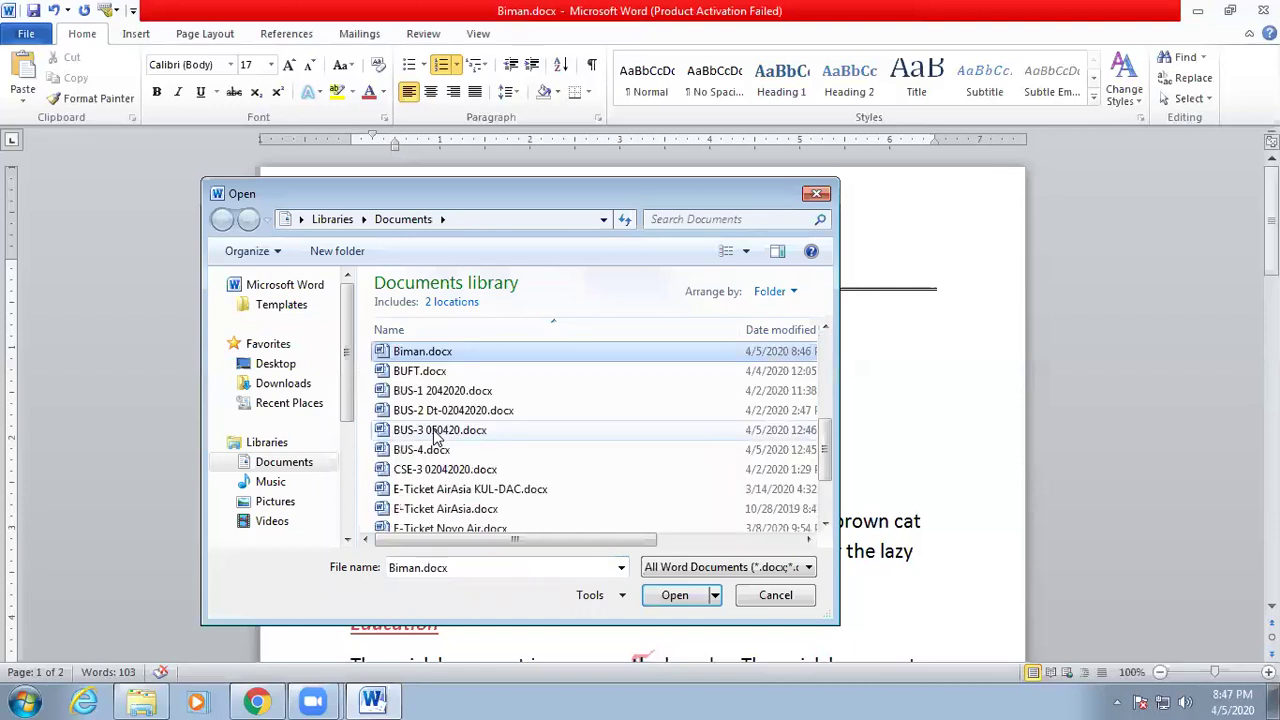
pyautogui.click(675, 594)
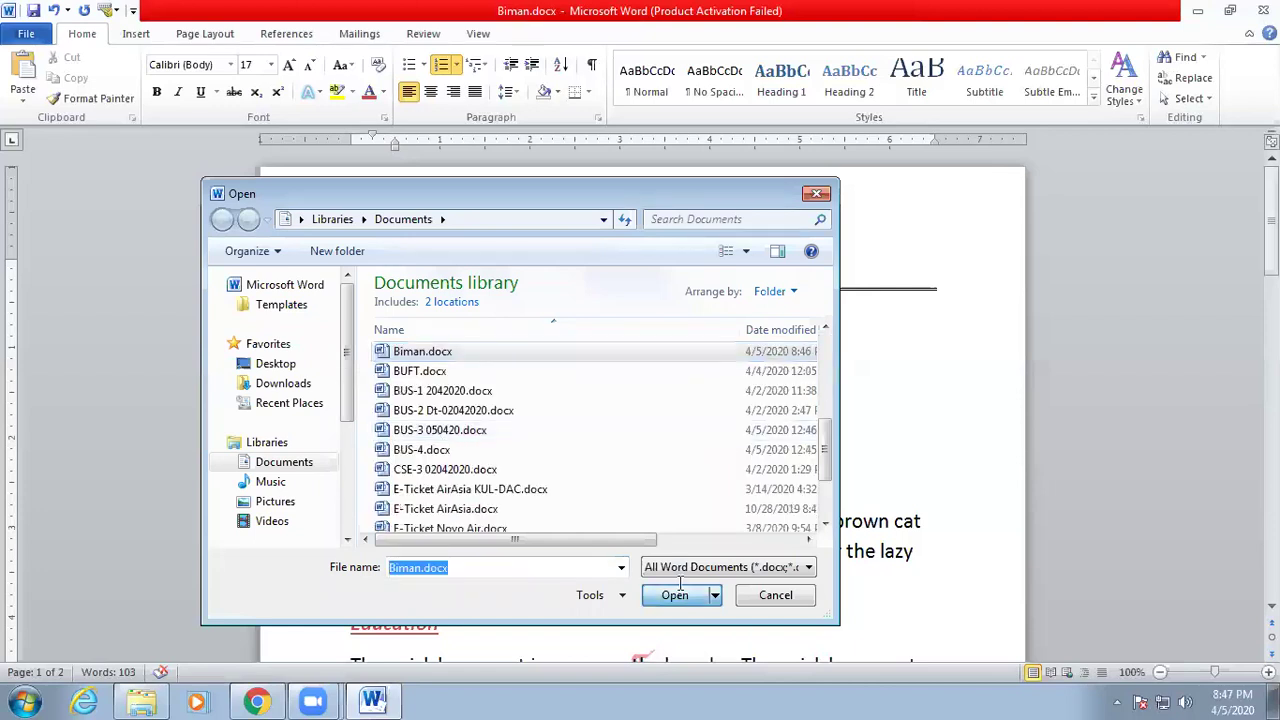
pyautogui.click(32, 37)
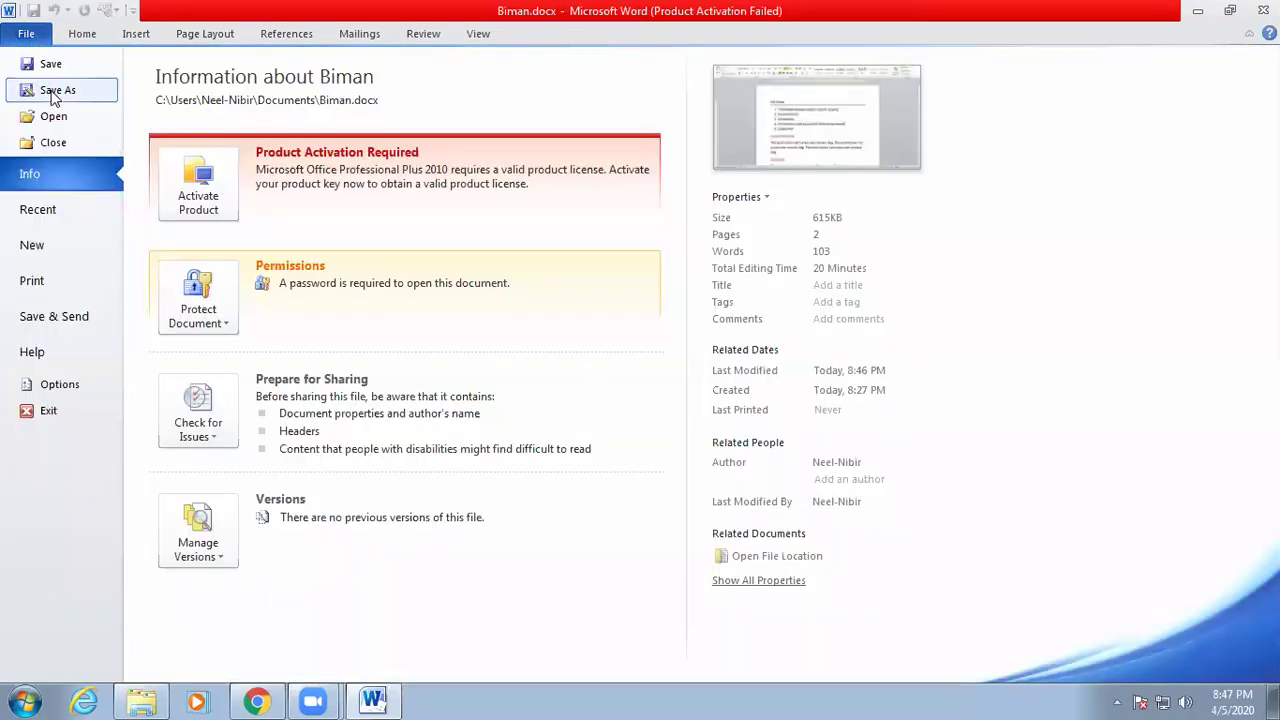
pyautogui.press('Escape')
# Clear the password to open in General Options and save Biman.docx
pyautogui.press('F12')
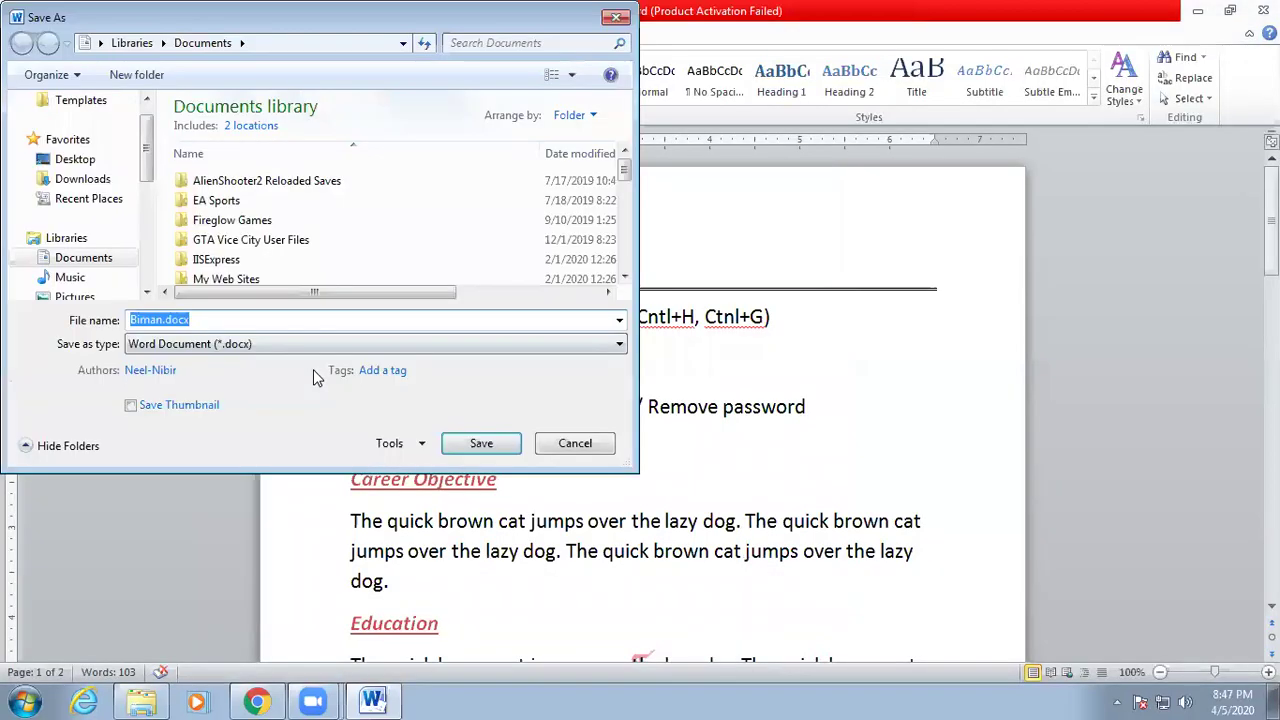
pyautogui.click(393, 446)
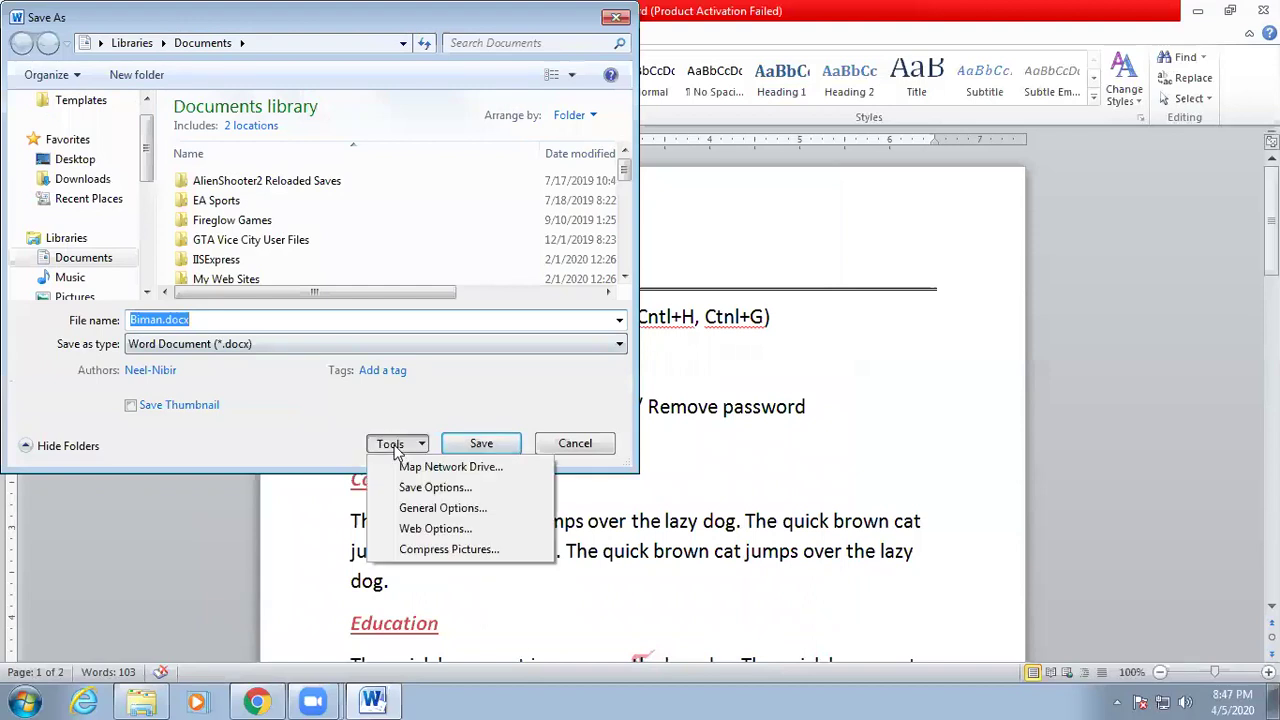
pyautogui.click(430, 508)
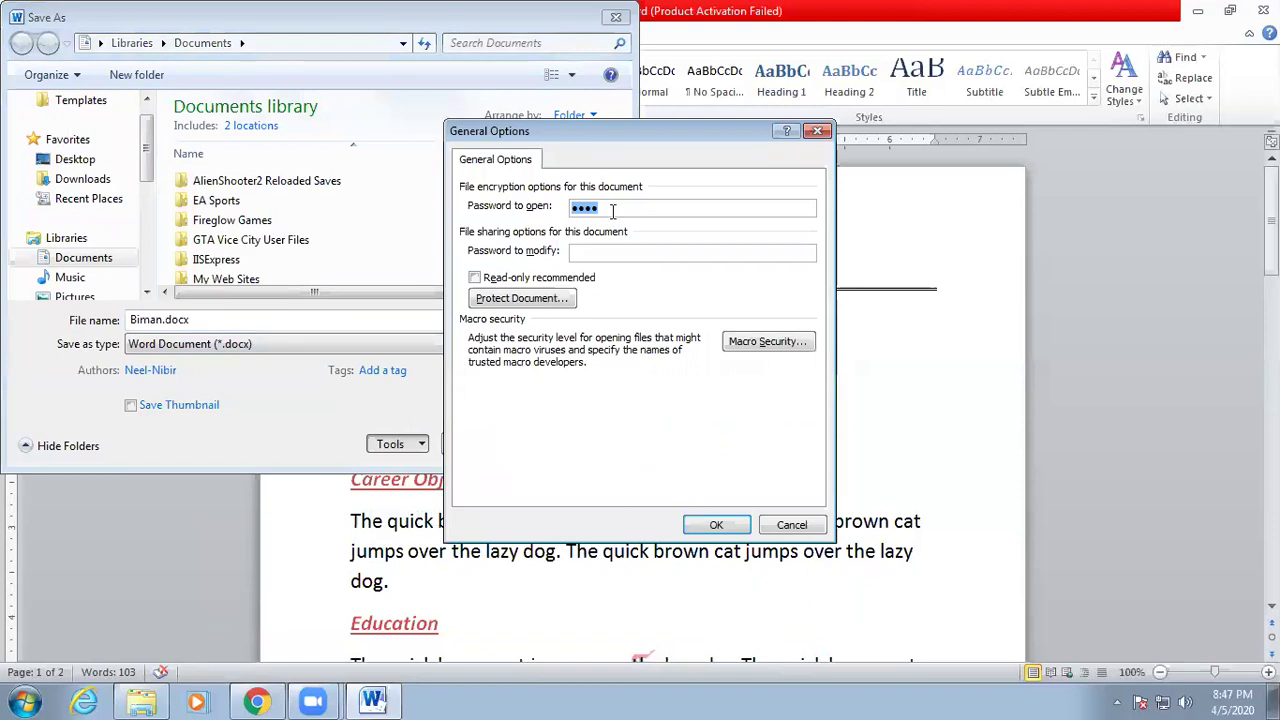
pyautogui.press('BackSpace')
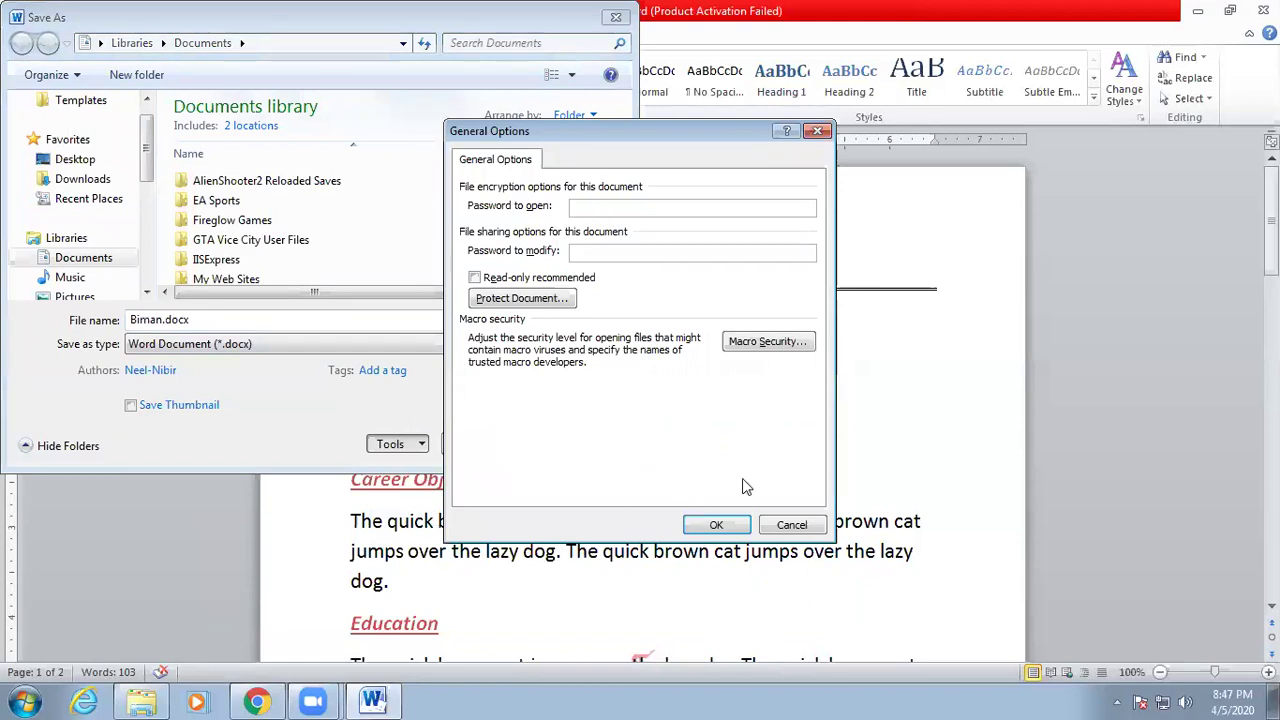
pyautogui.click(722, 525)
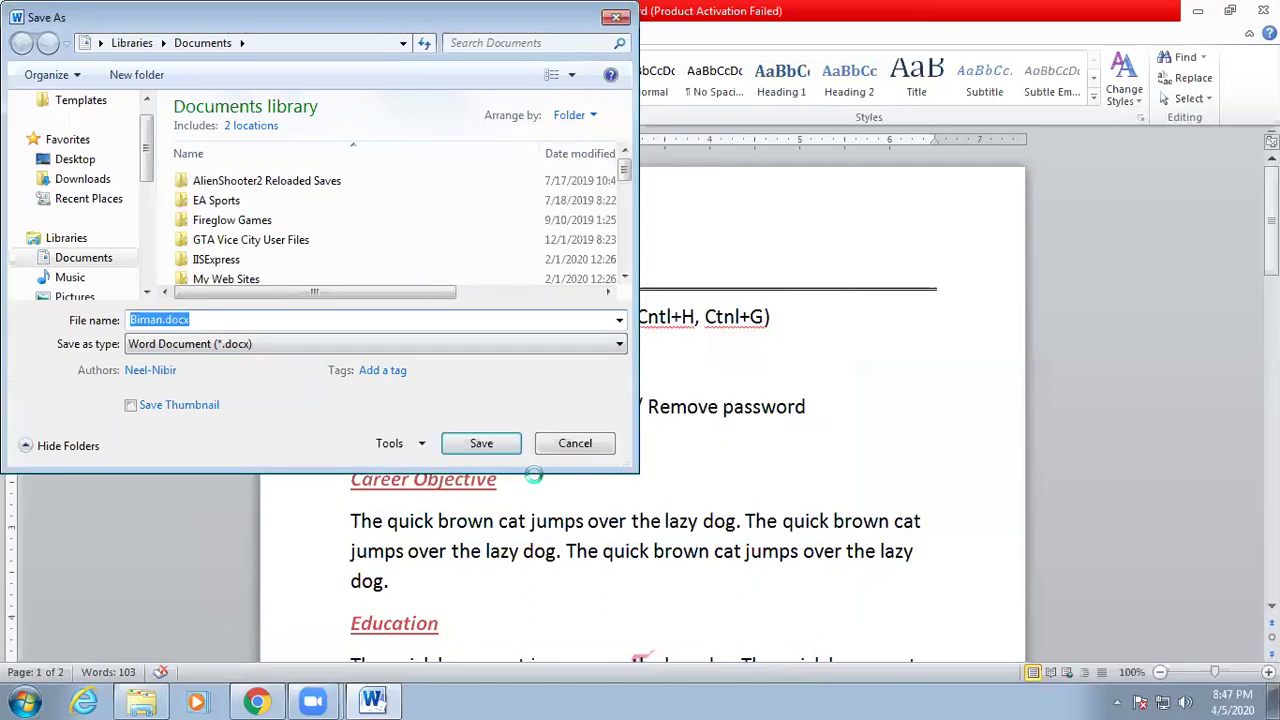
pyautogui.click(481, 443)
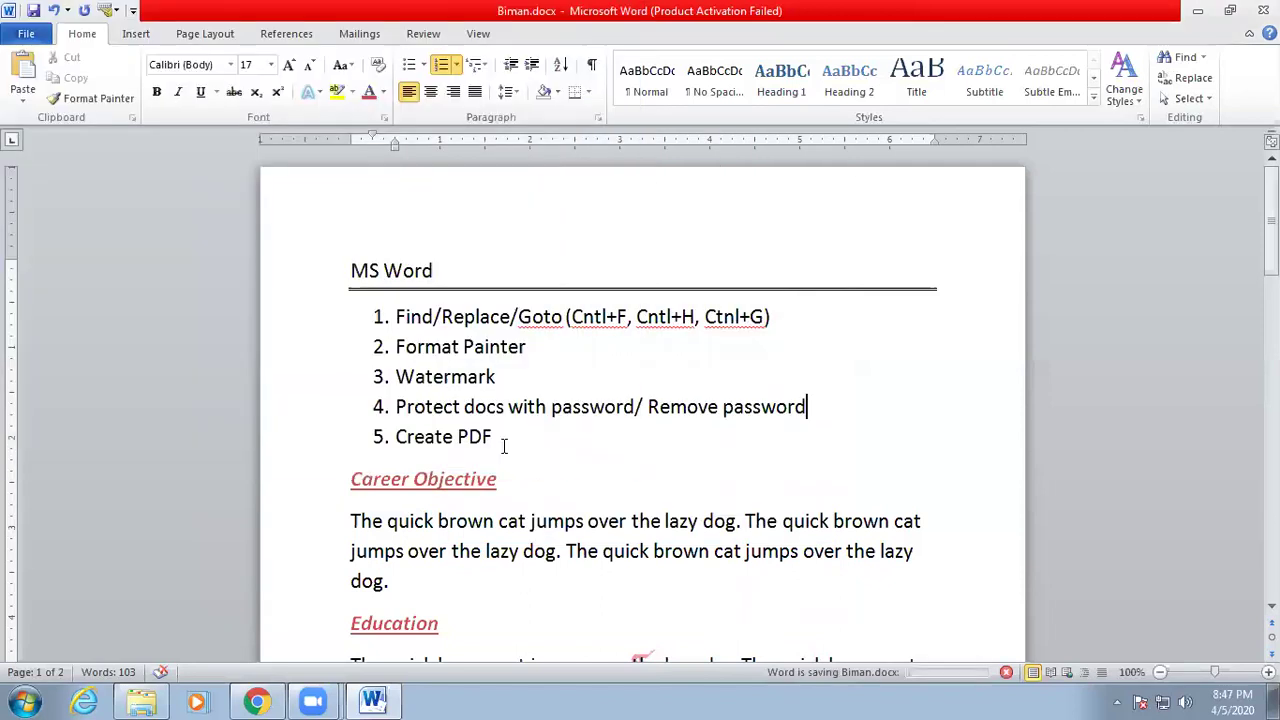
pyautogui.click(26, 35)
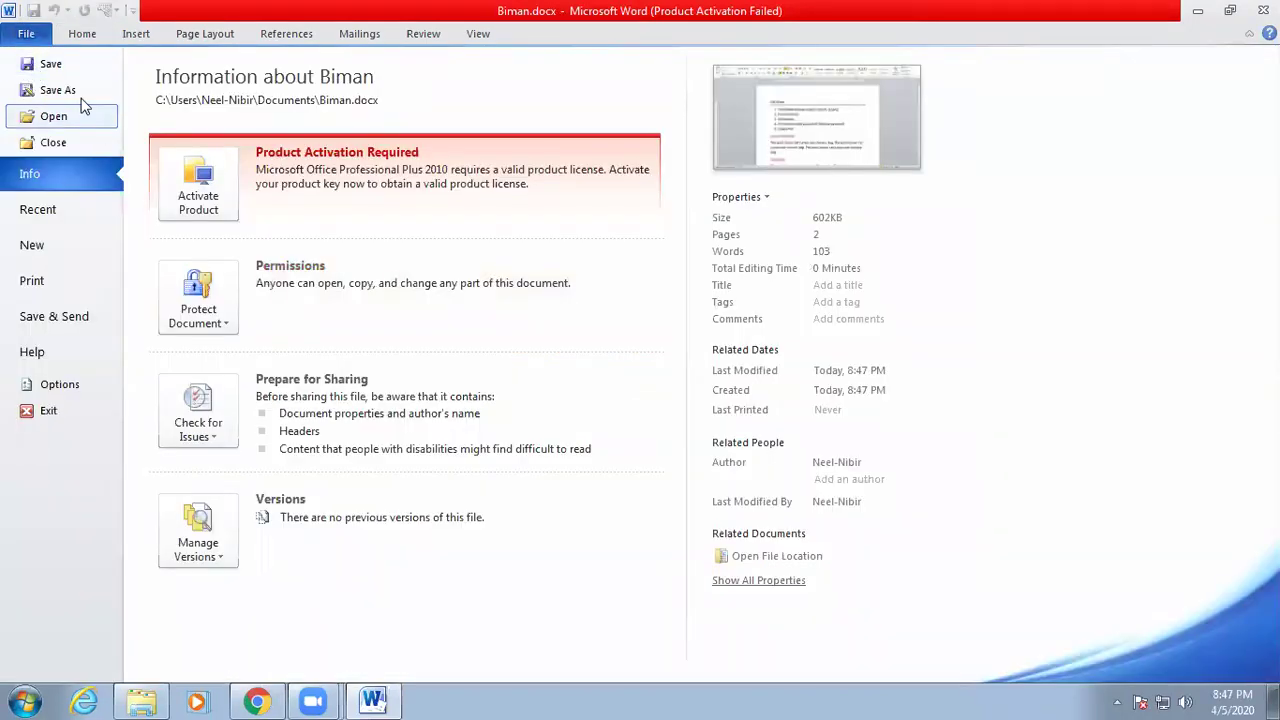
pyautogui.click(53, 143)
pyautogui.click(26, 33)
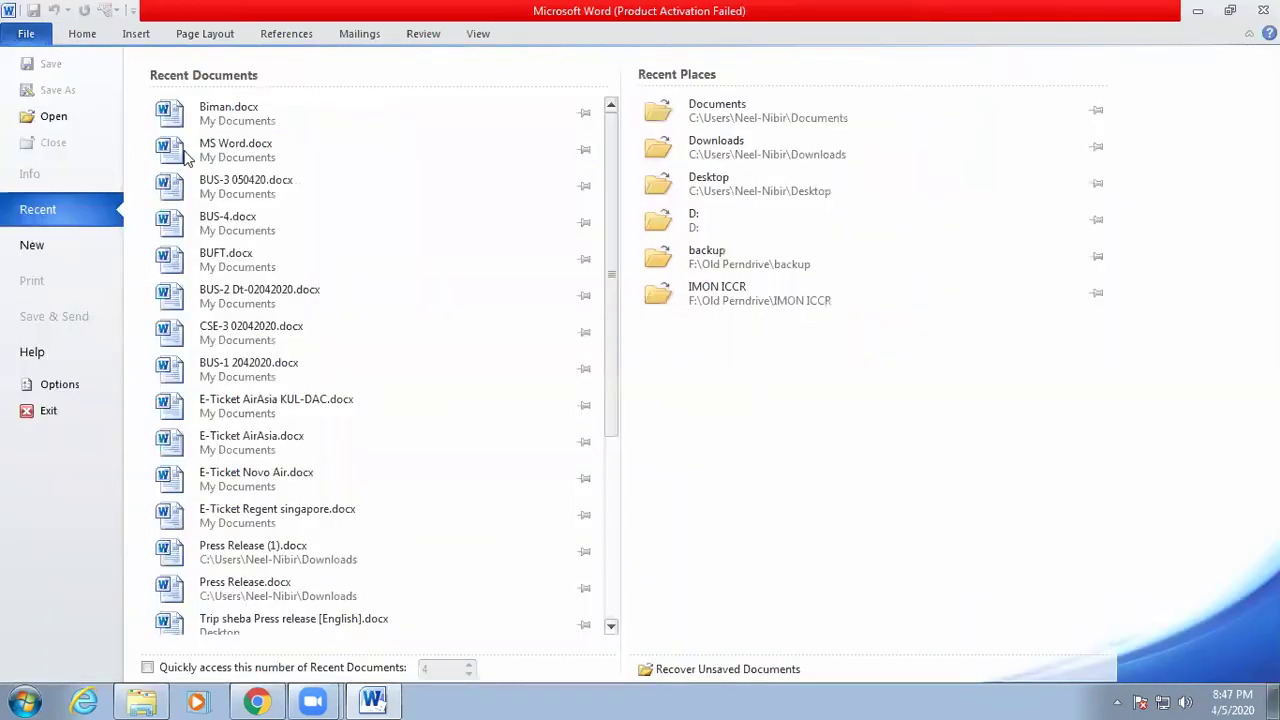
pyautogui.click(210, 118)
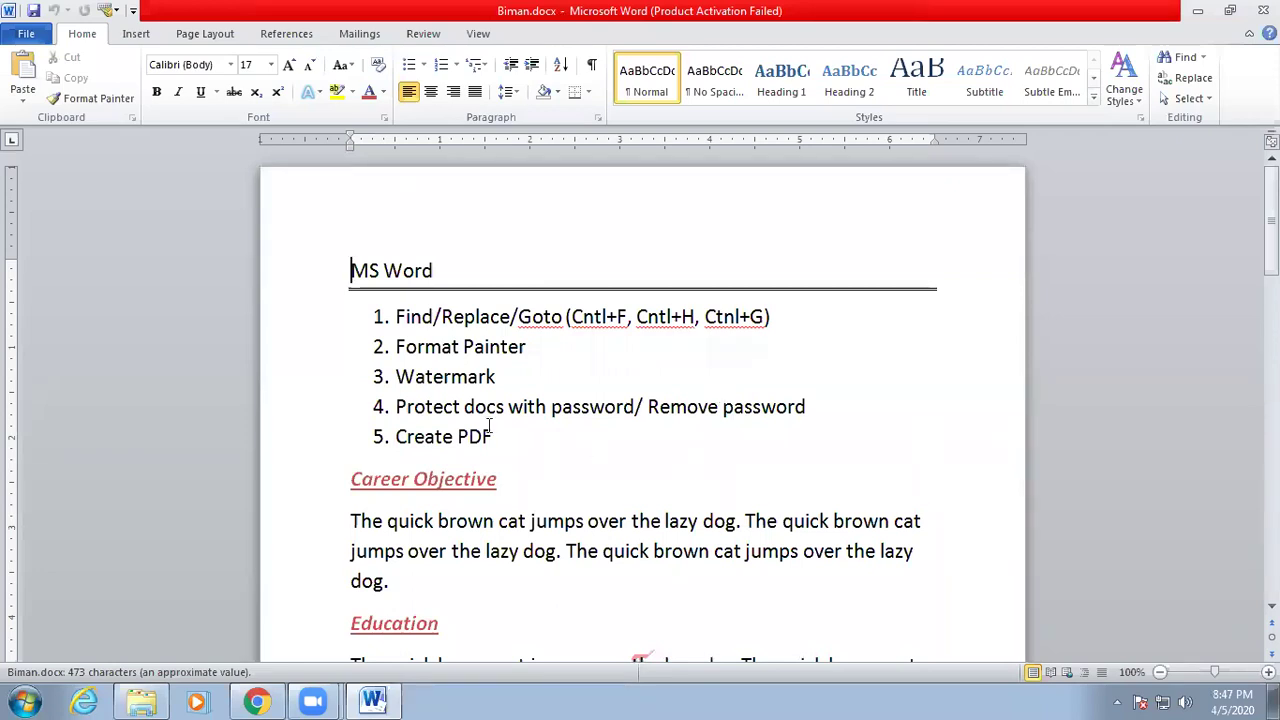
pyautogui.click(851, 412)
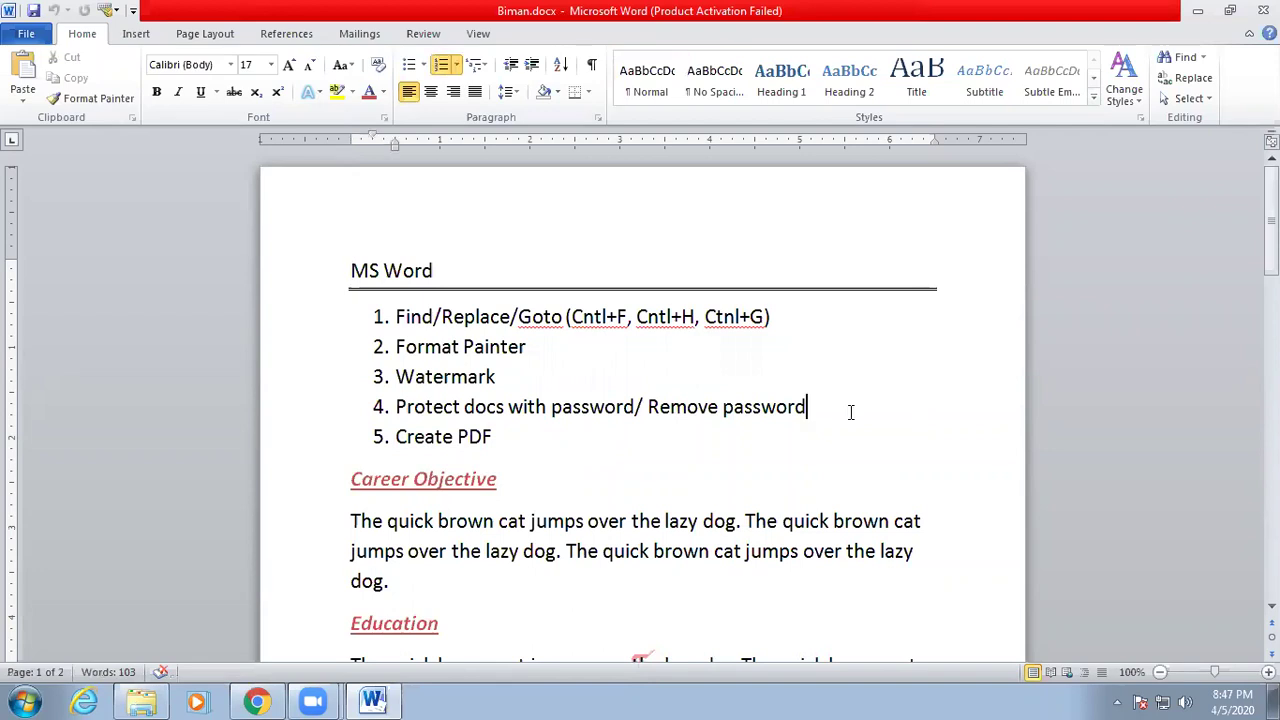
pyautogui.click(545, 438)
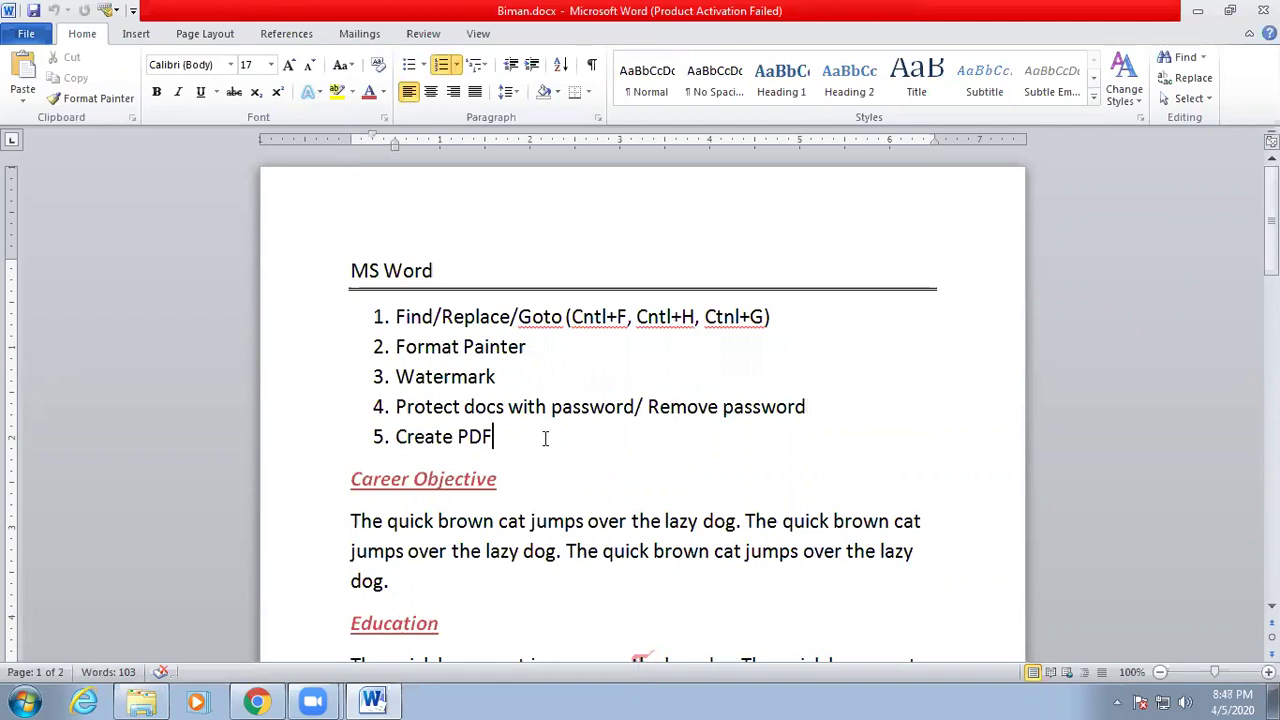